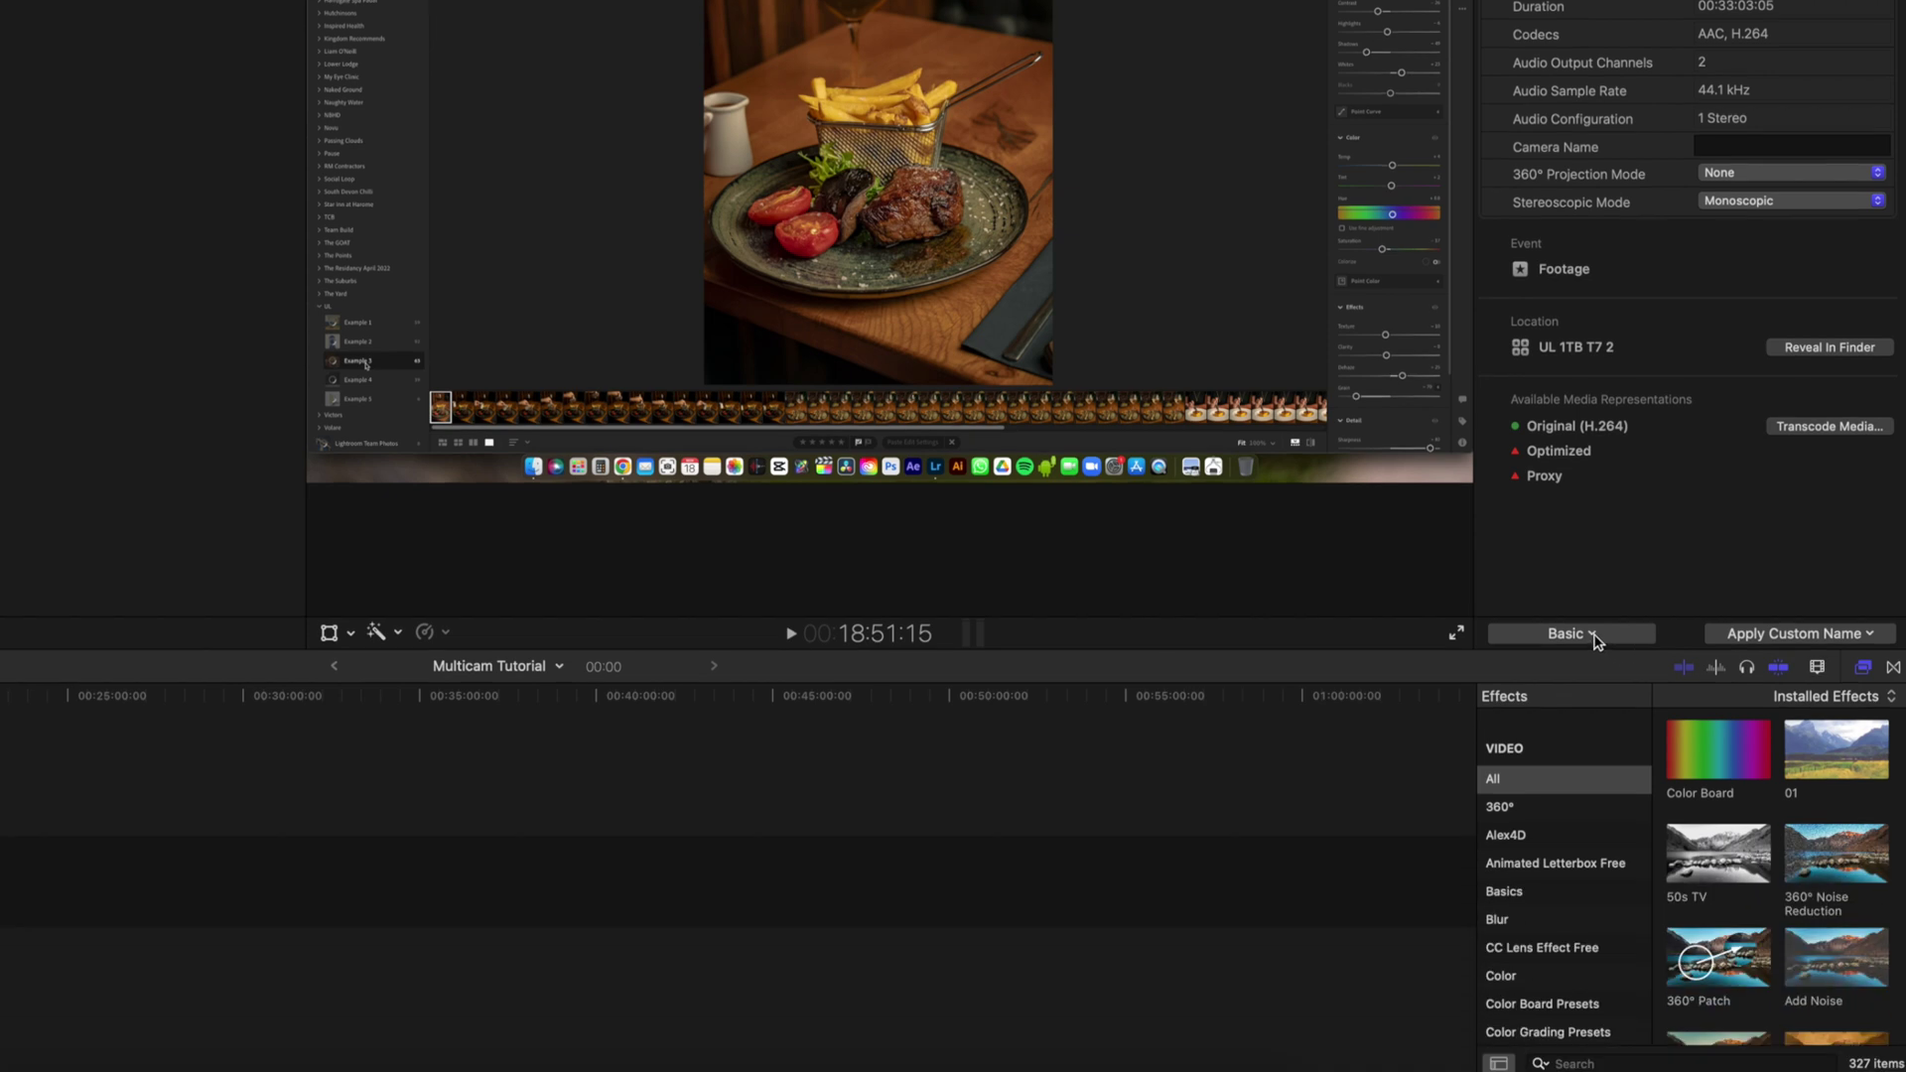
# Switch the metadata view to General and set the screen recording clip's Camera Name to Screenrecording
pyautogui.click(1595, 636)
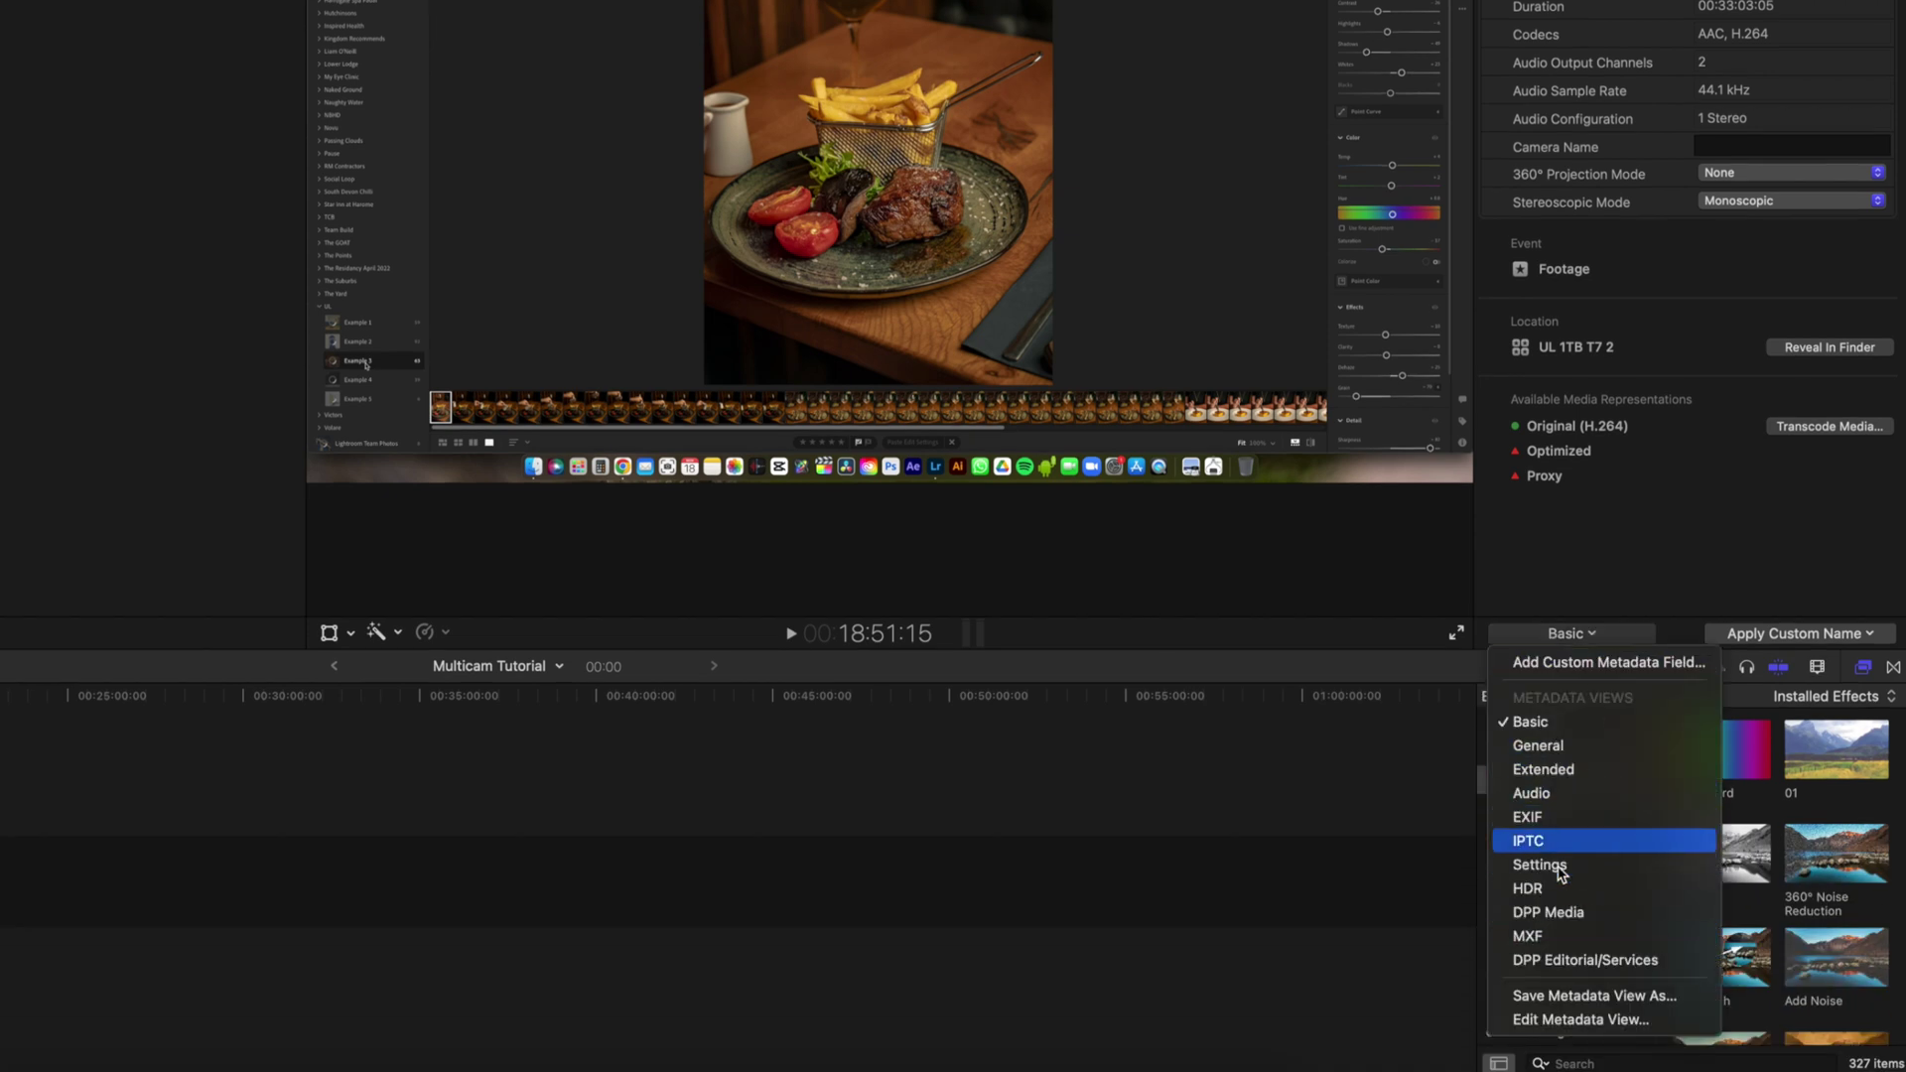
pyautogui.click(1557, 751)
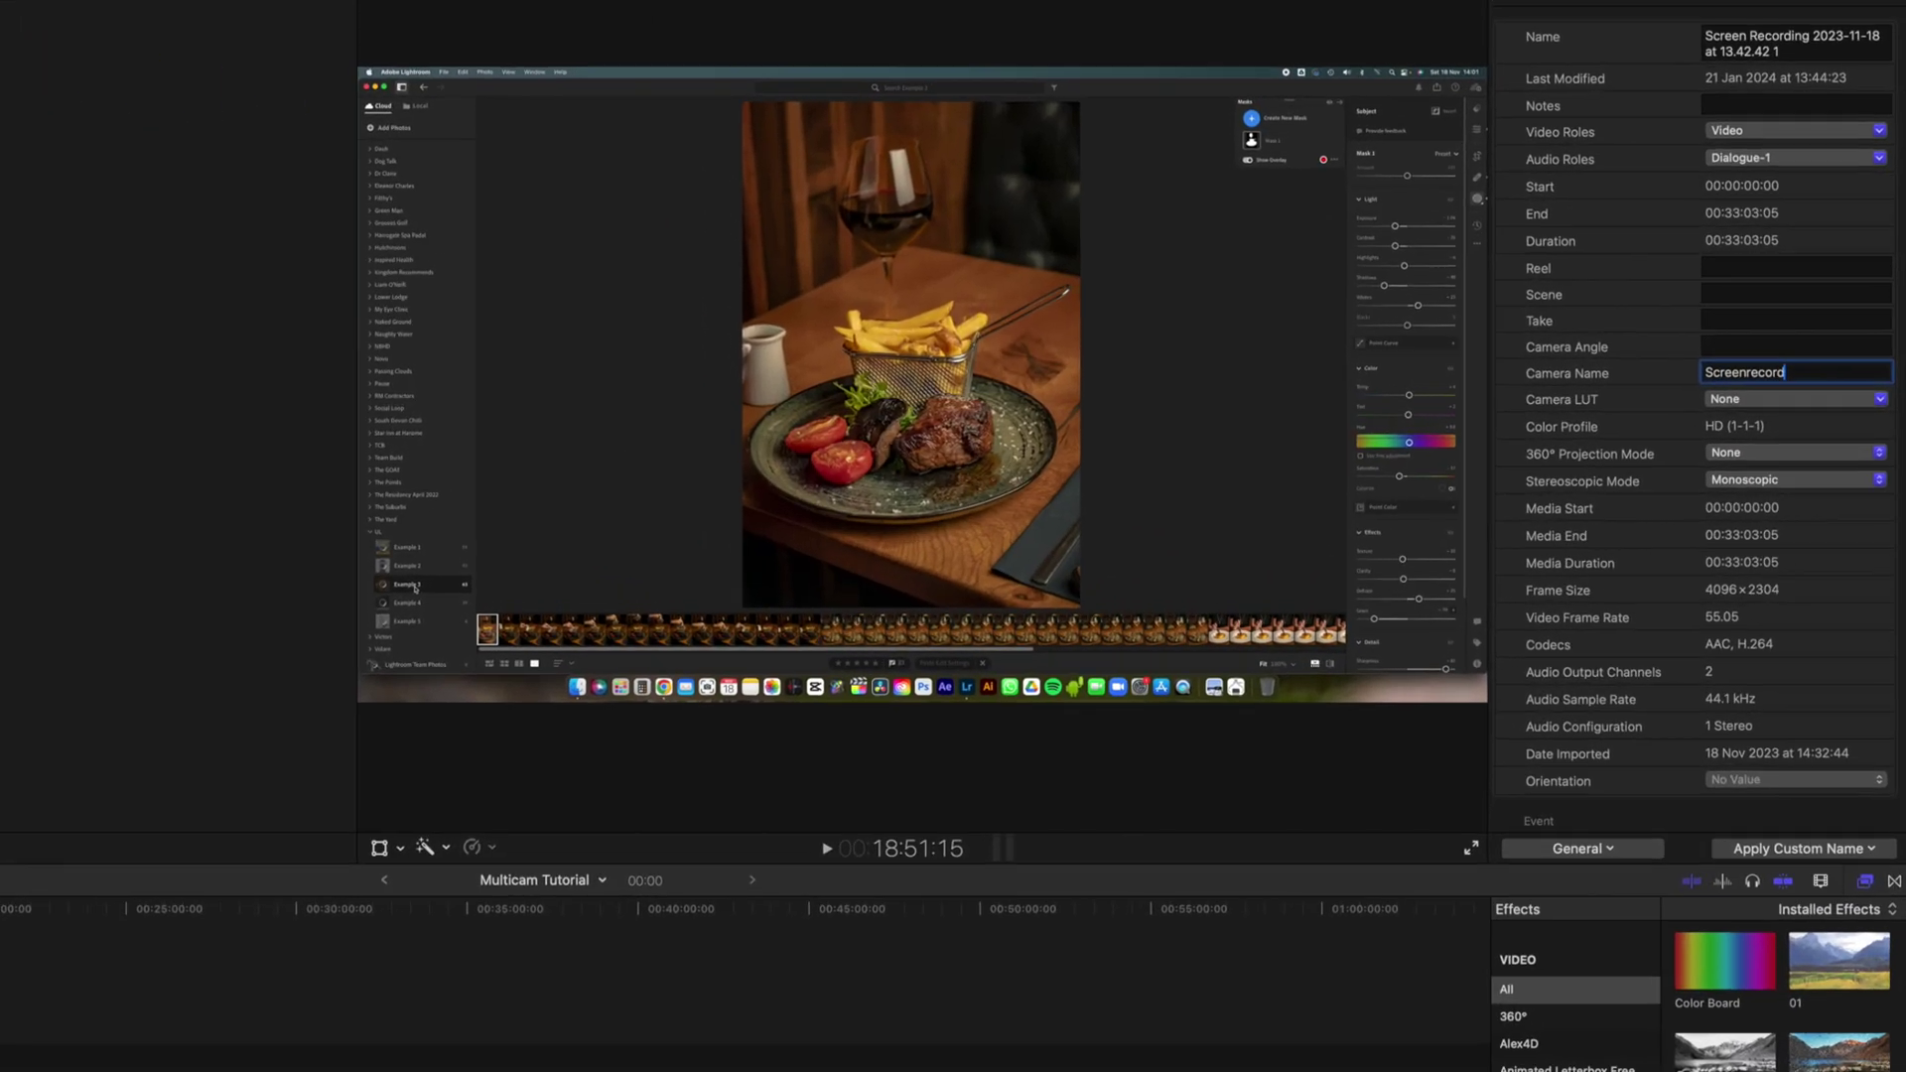
pyautogui.write('ing')
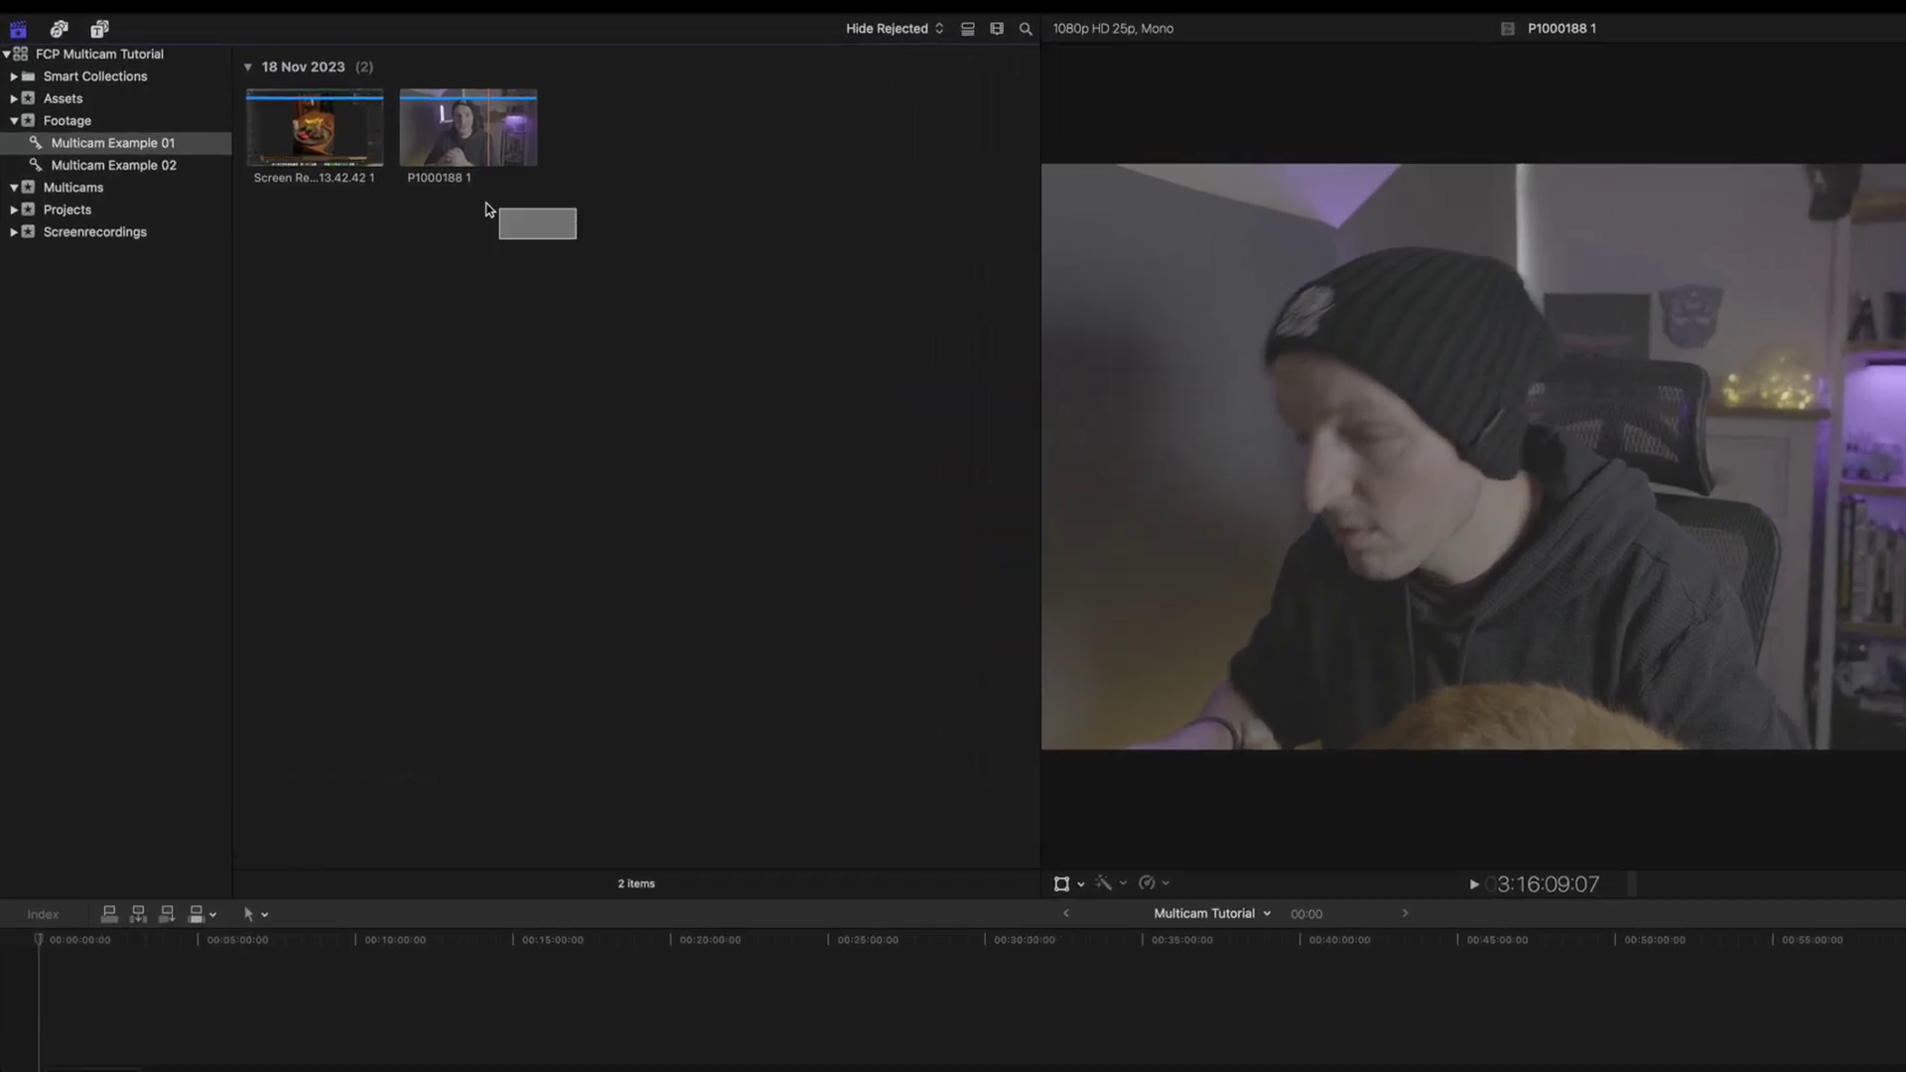
# Start a new multicam clip from both clips in Multicam Example 01, named MultiCam Tutorial and stored in the Multicams event
pyautogui.moveTo(486, 209); pyautogui.dragTo(254, 123)
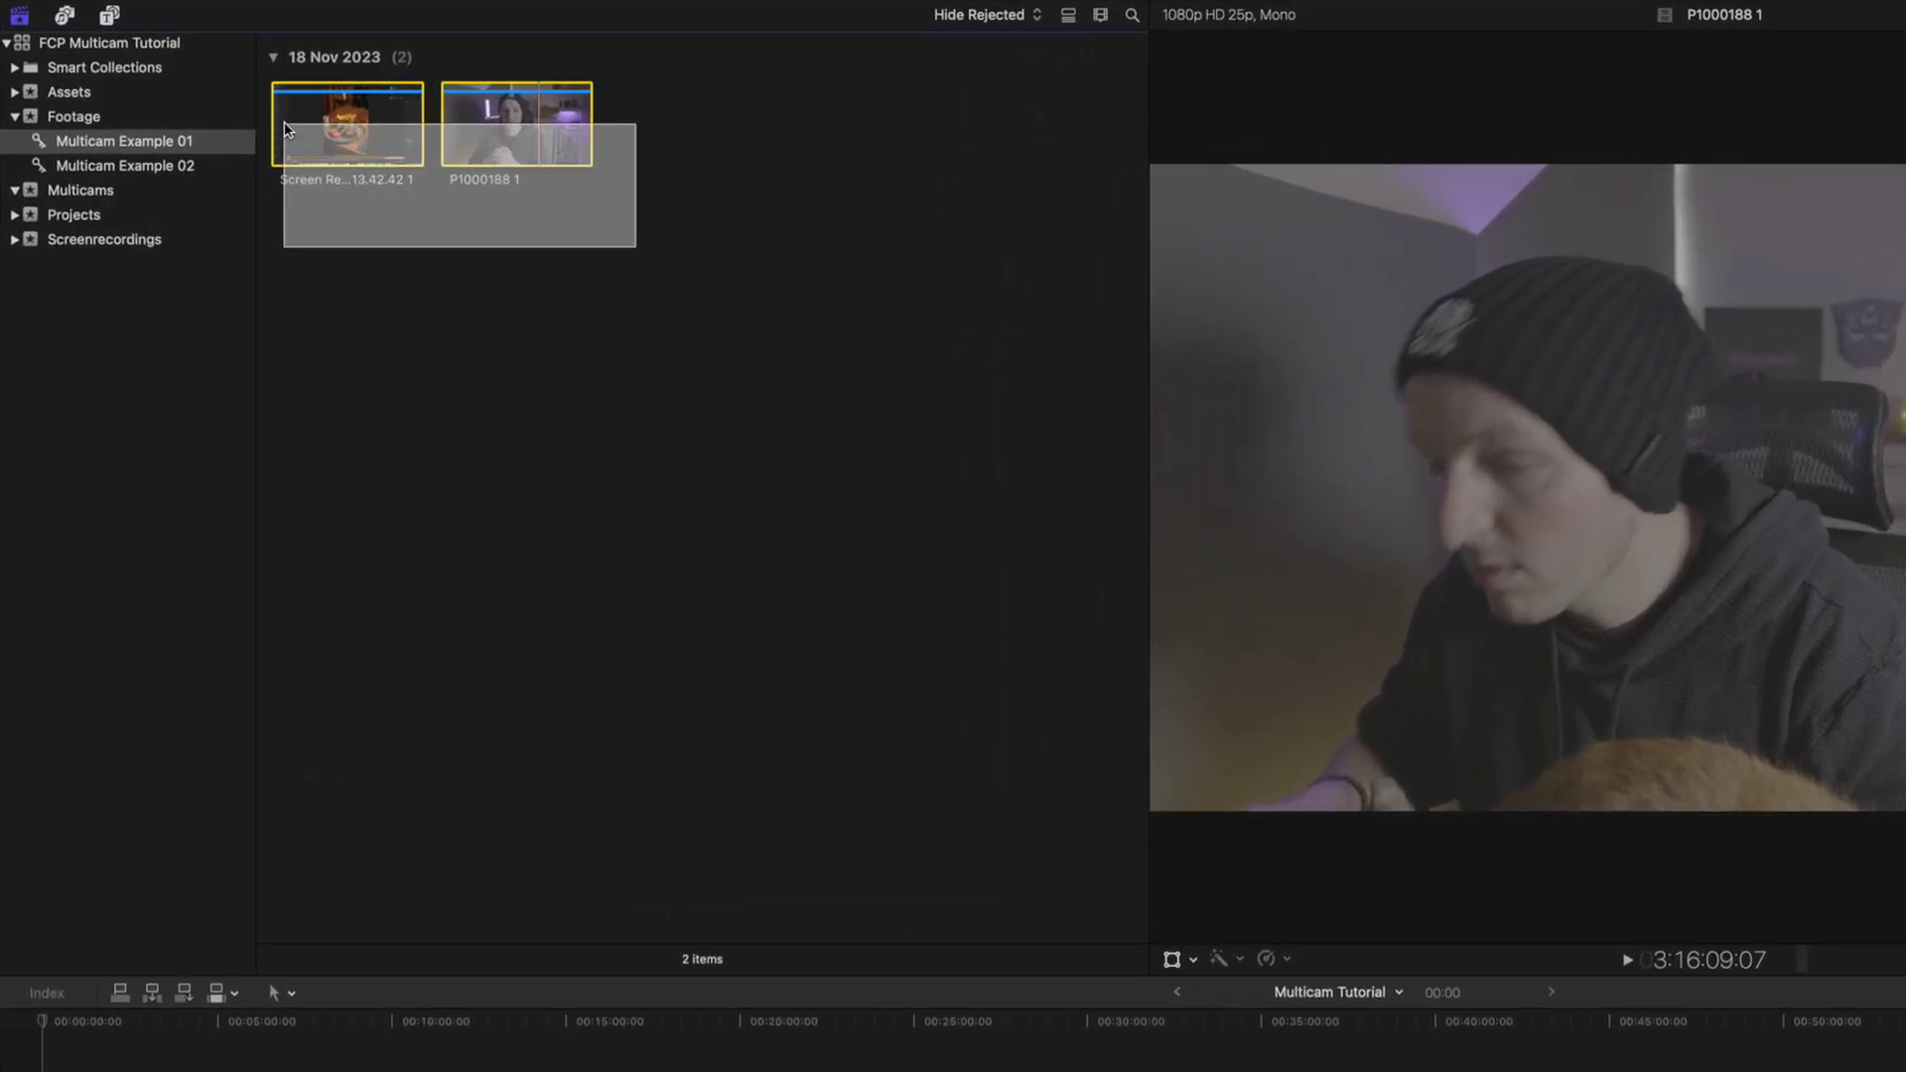
pyautogui.rightClick(316, 140)
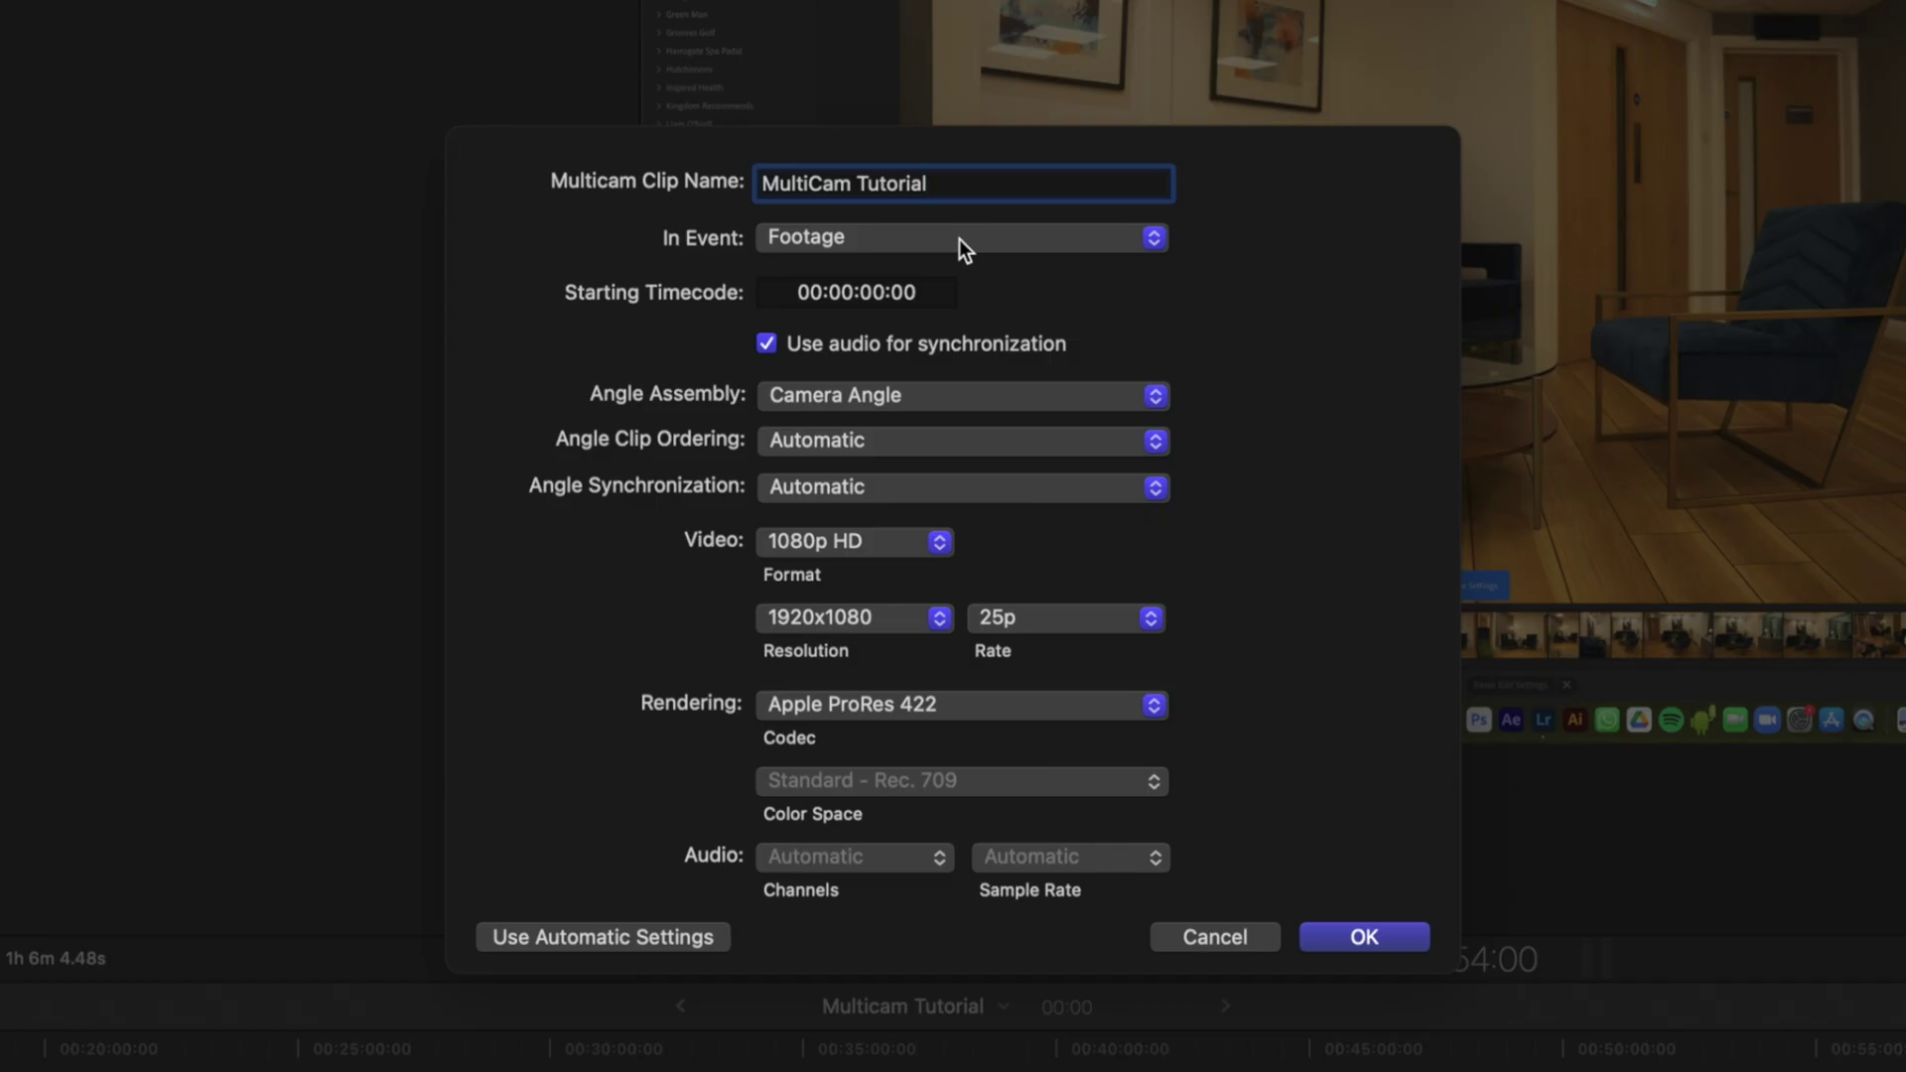
pyautogui.click(959, 240)
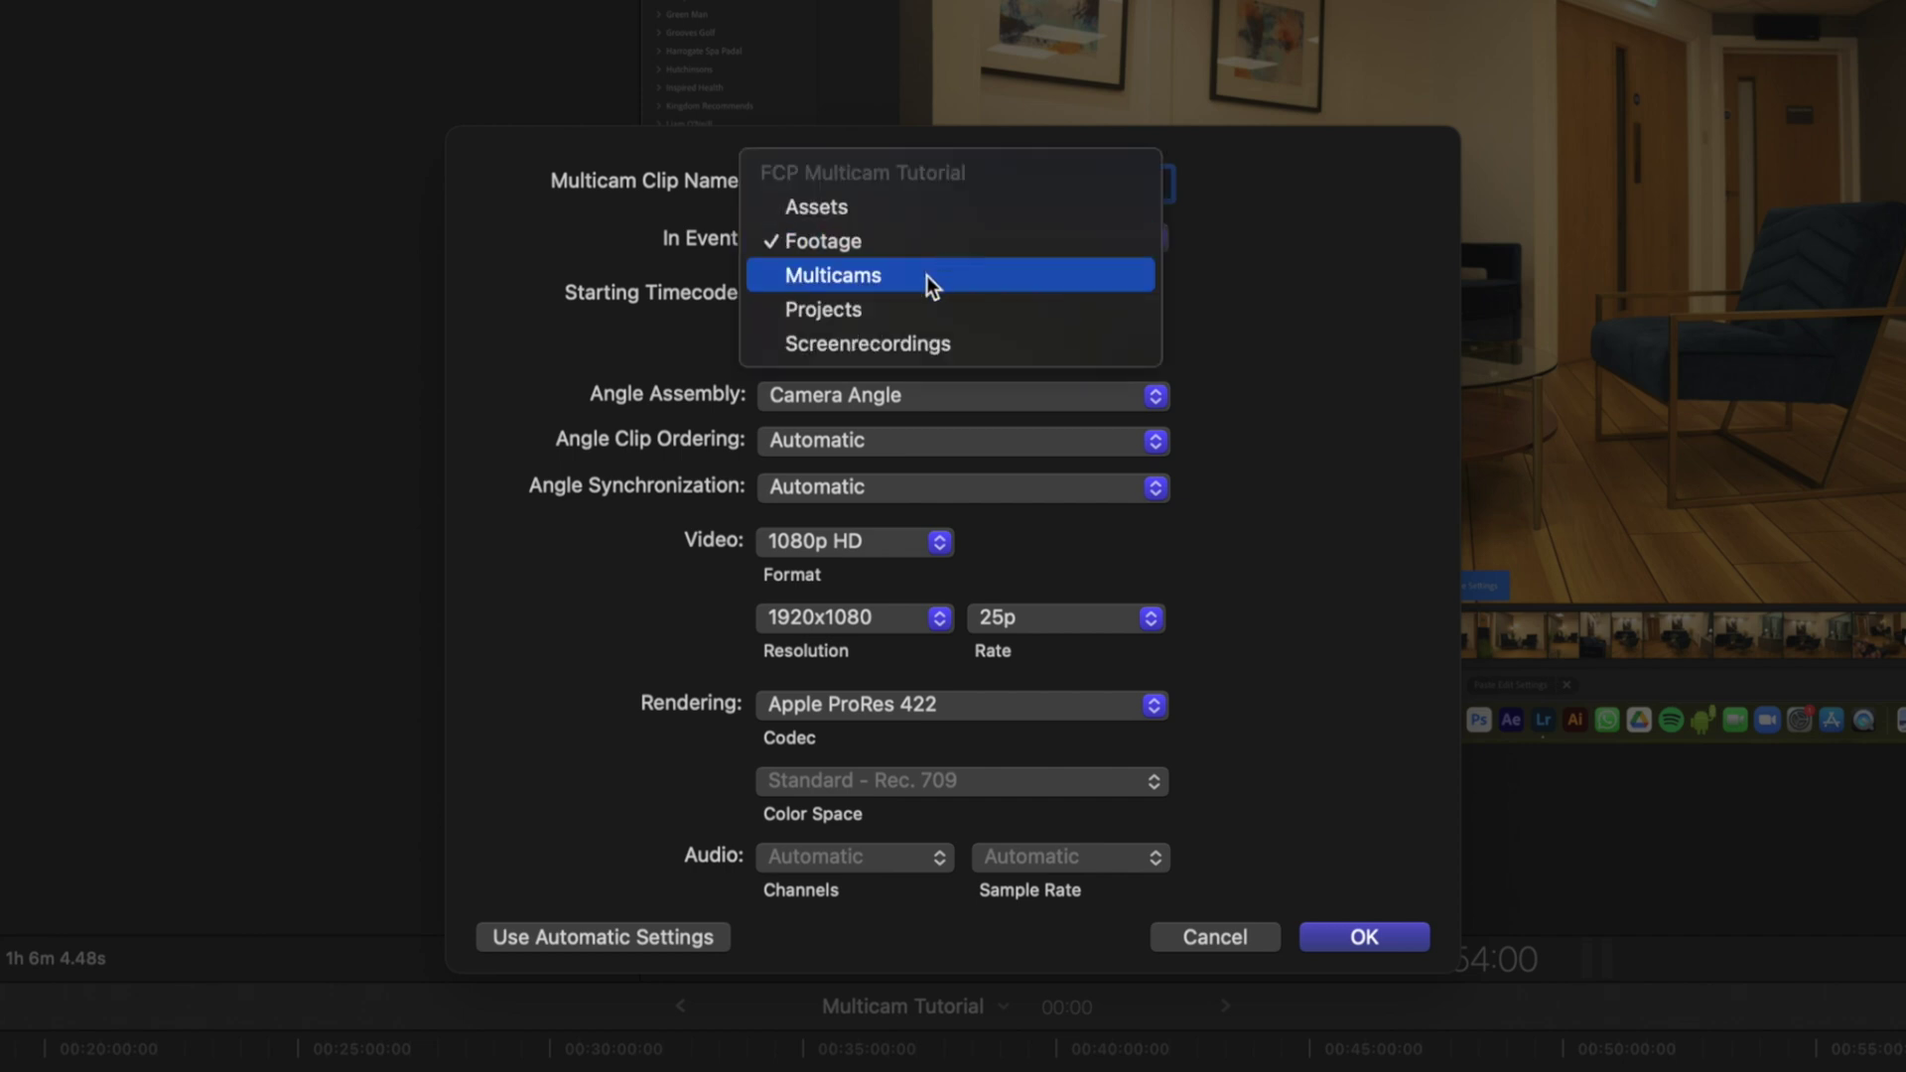
pyautogui.click(926, 276)
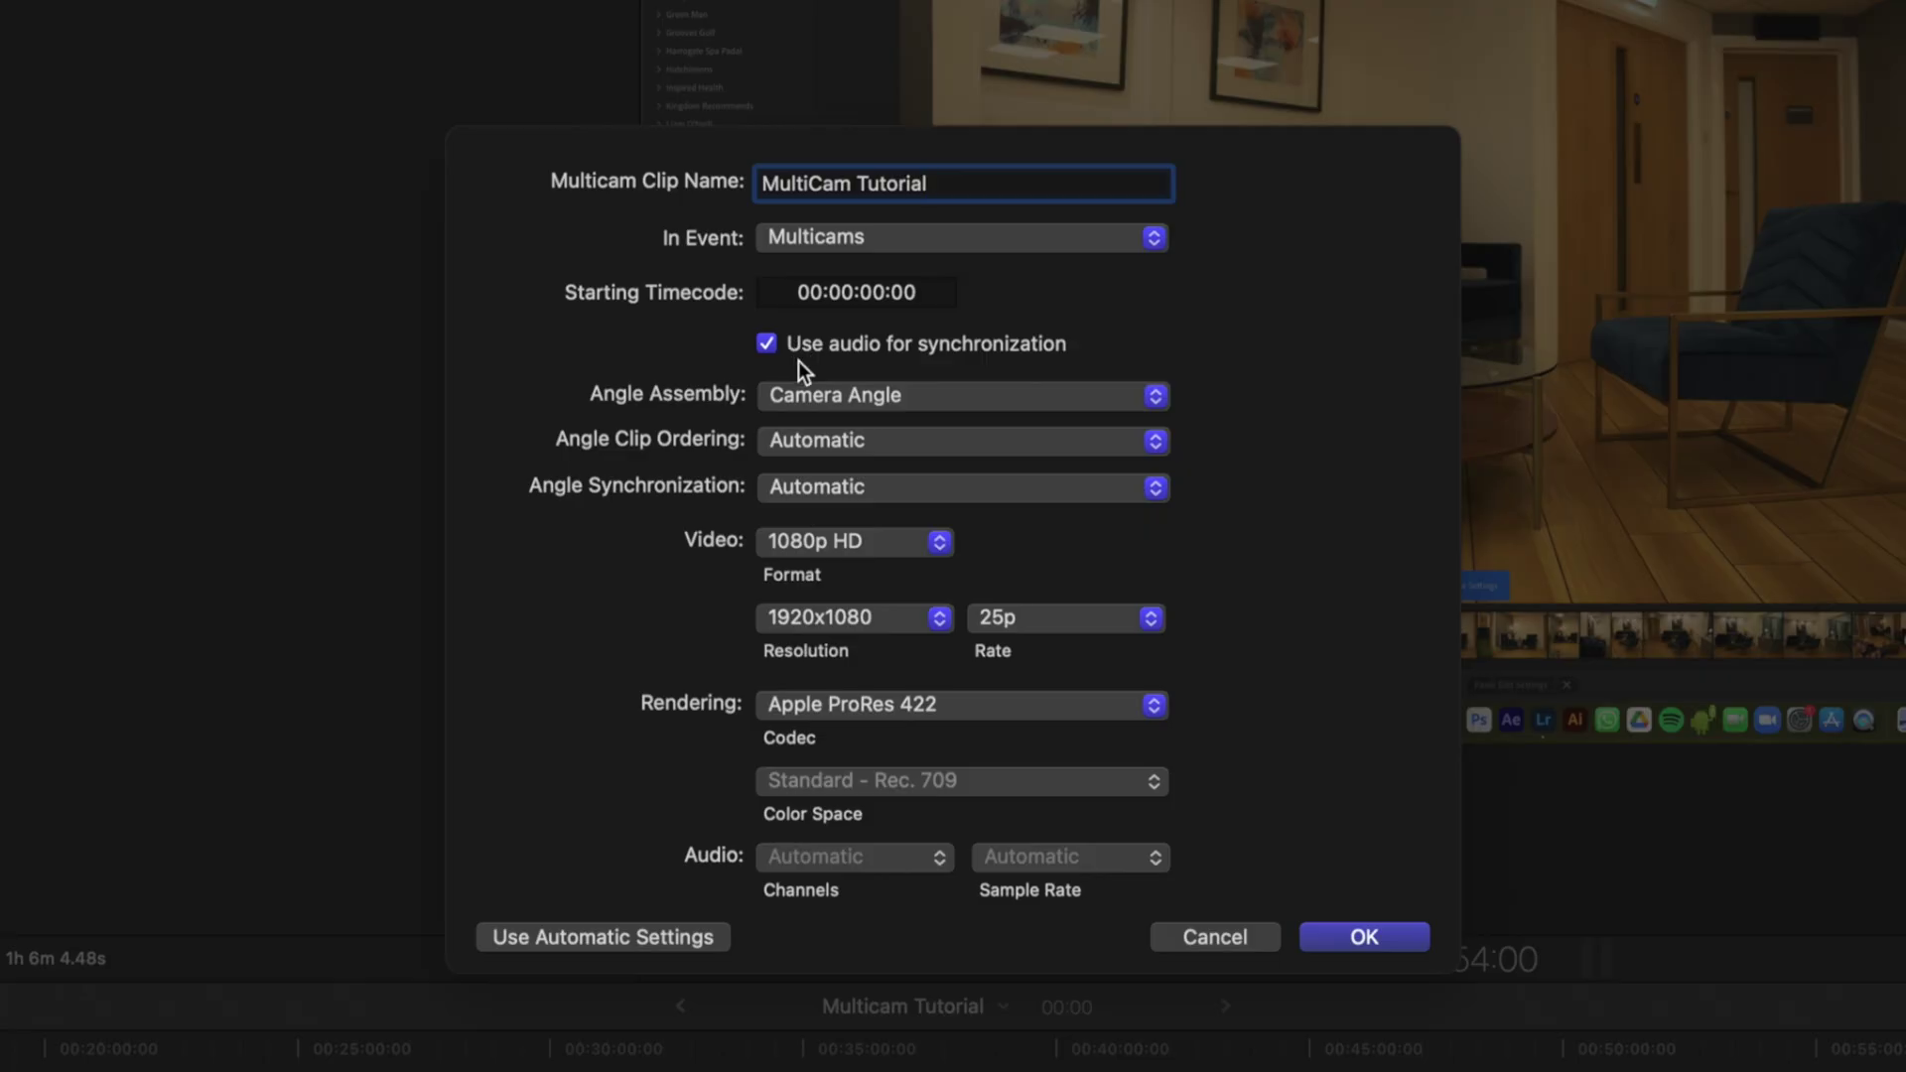
# Set the angle assembly to Camera Name and create the multicam clip
pyautogui.click(927, 395)
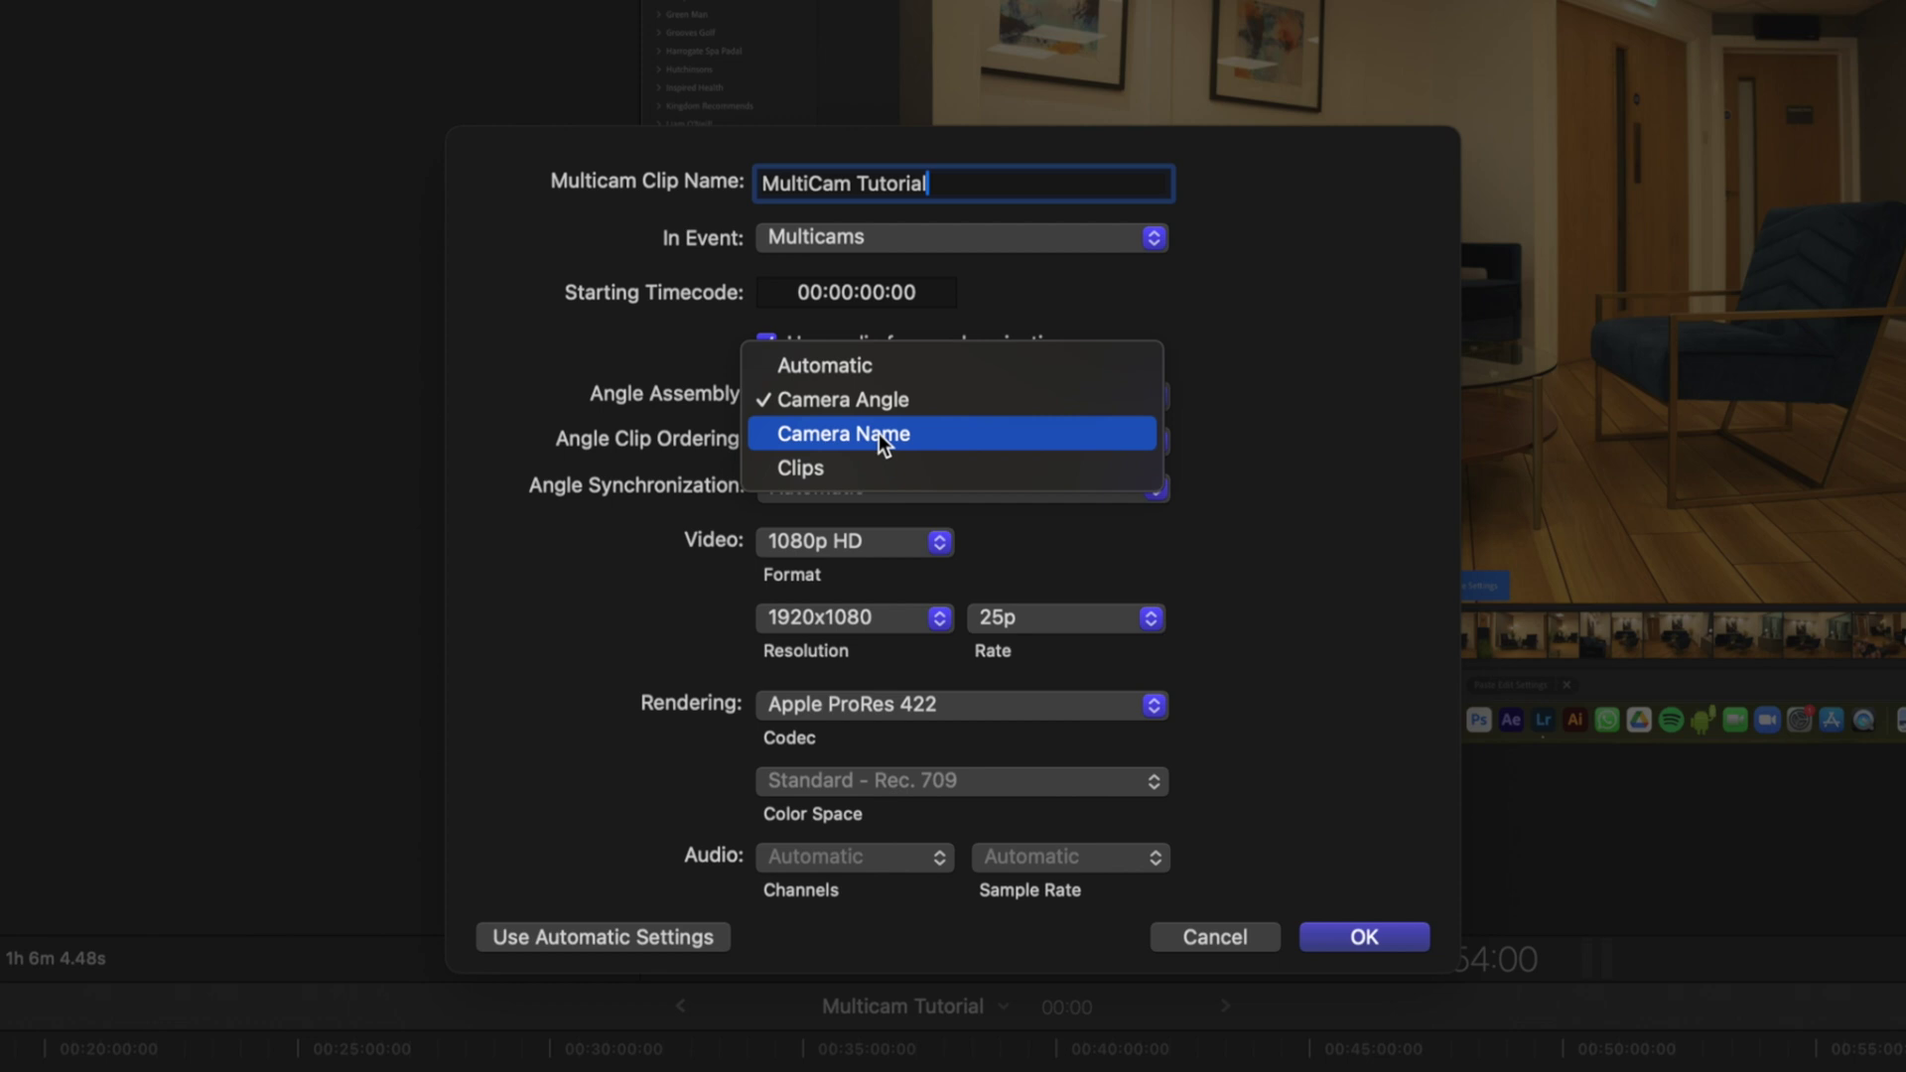
pyautogui.click(879, 432)
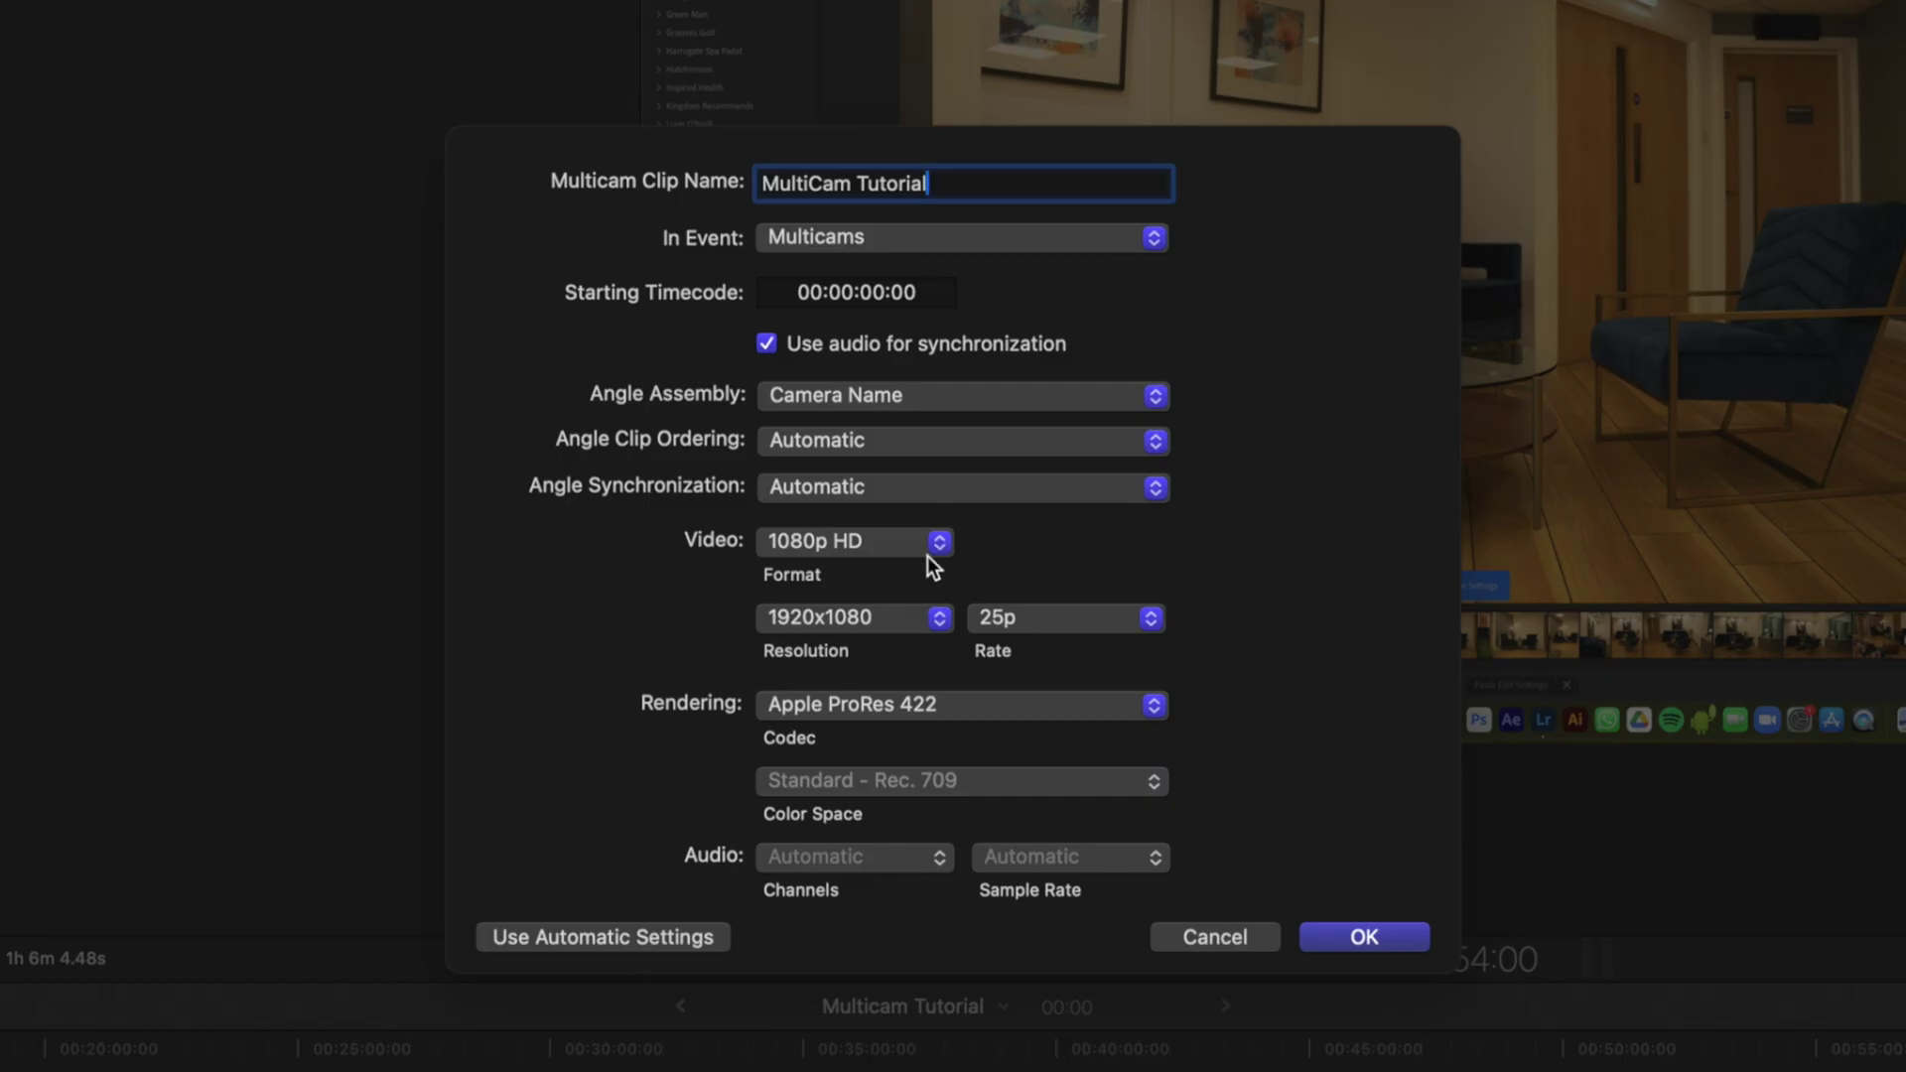
pyautogui.click(1385, 939)
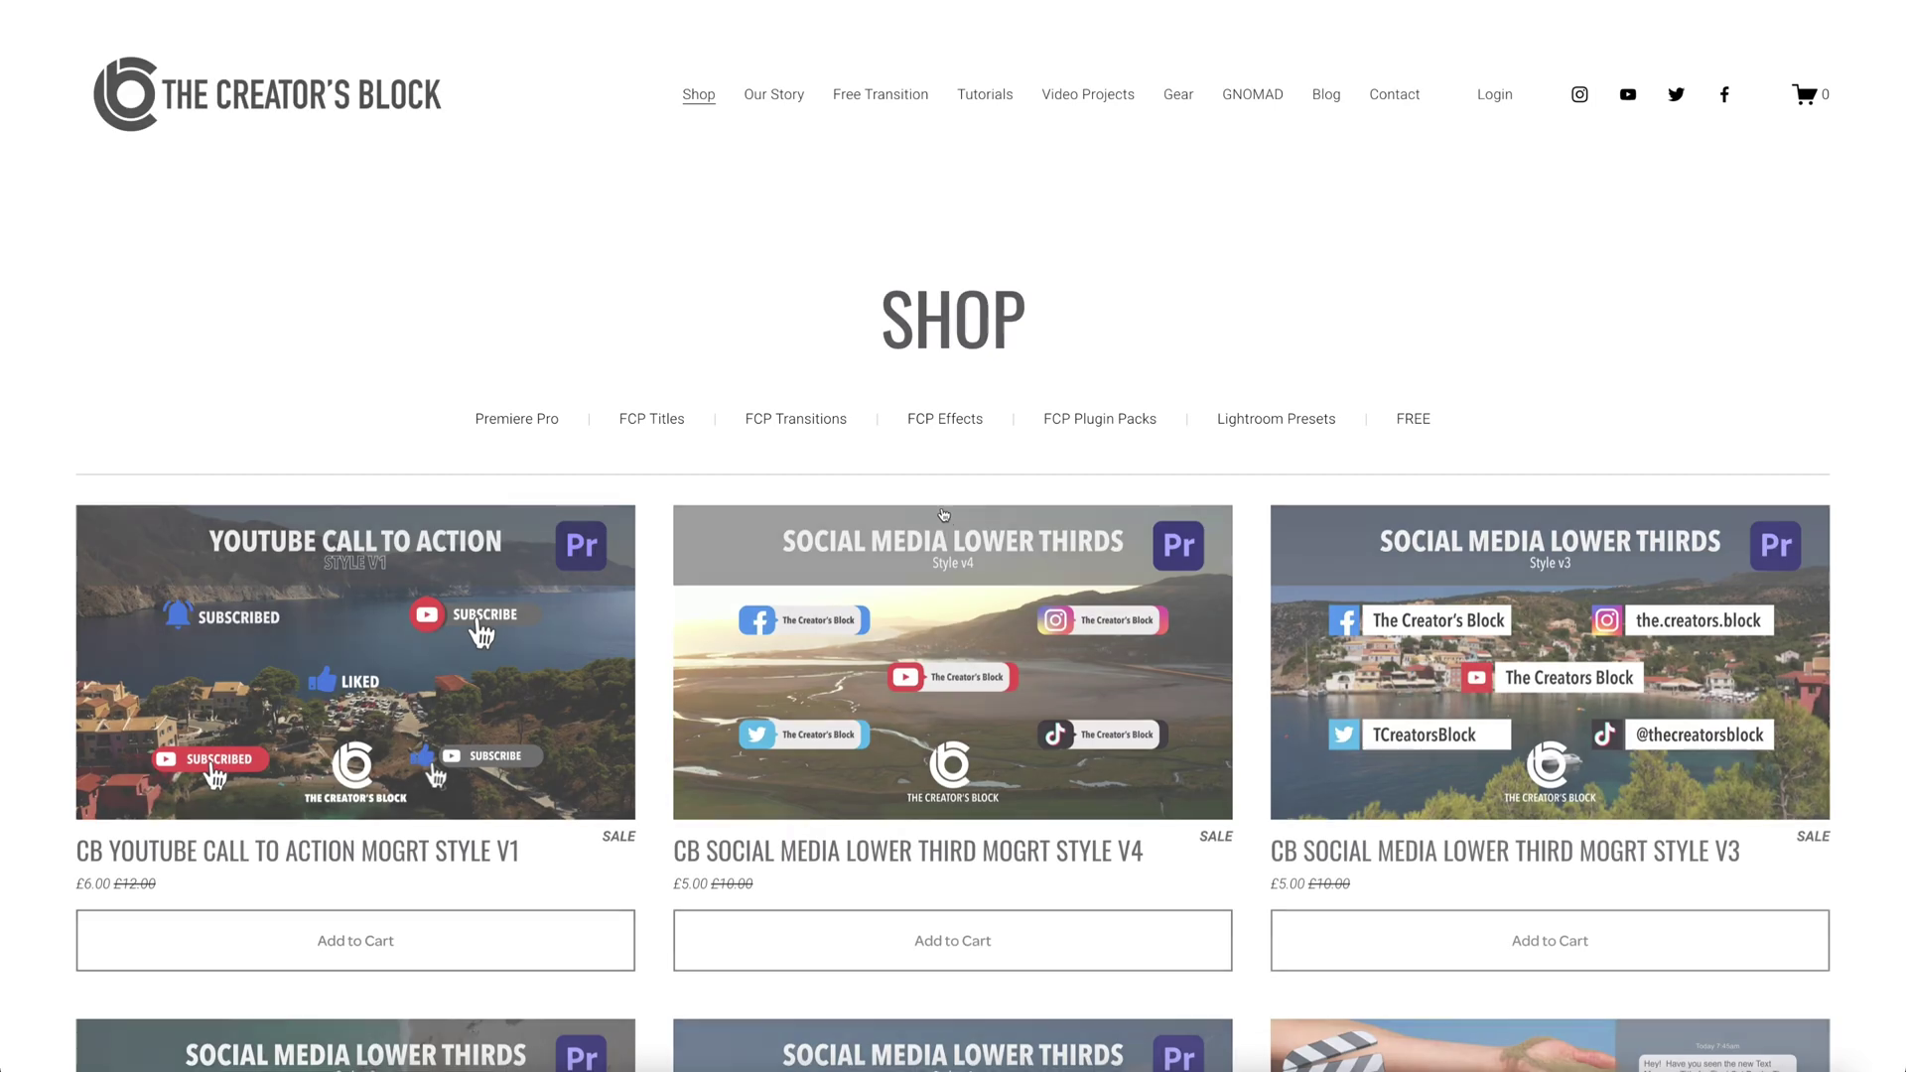
pyautogui.scroll(-6, 980, 546)
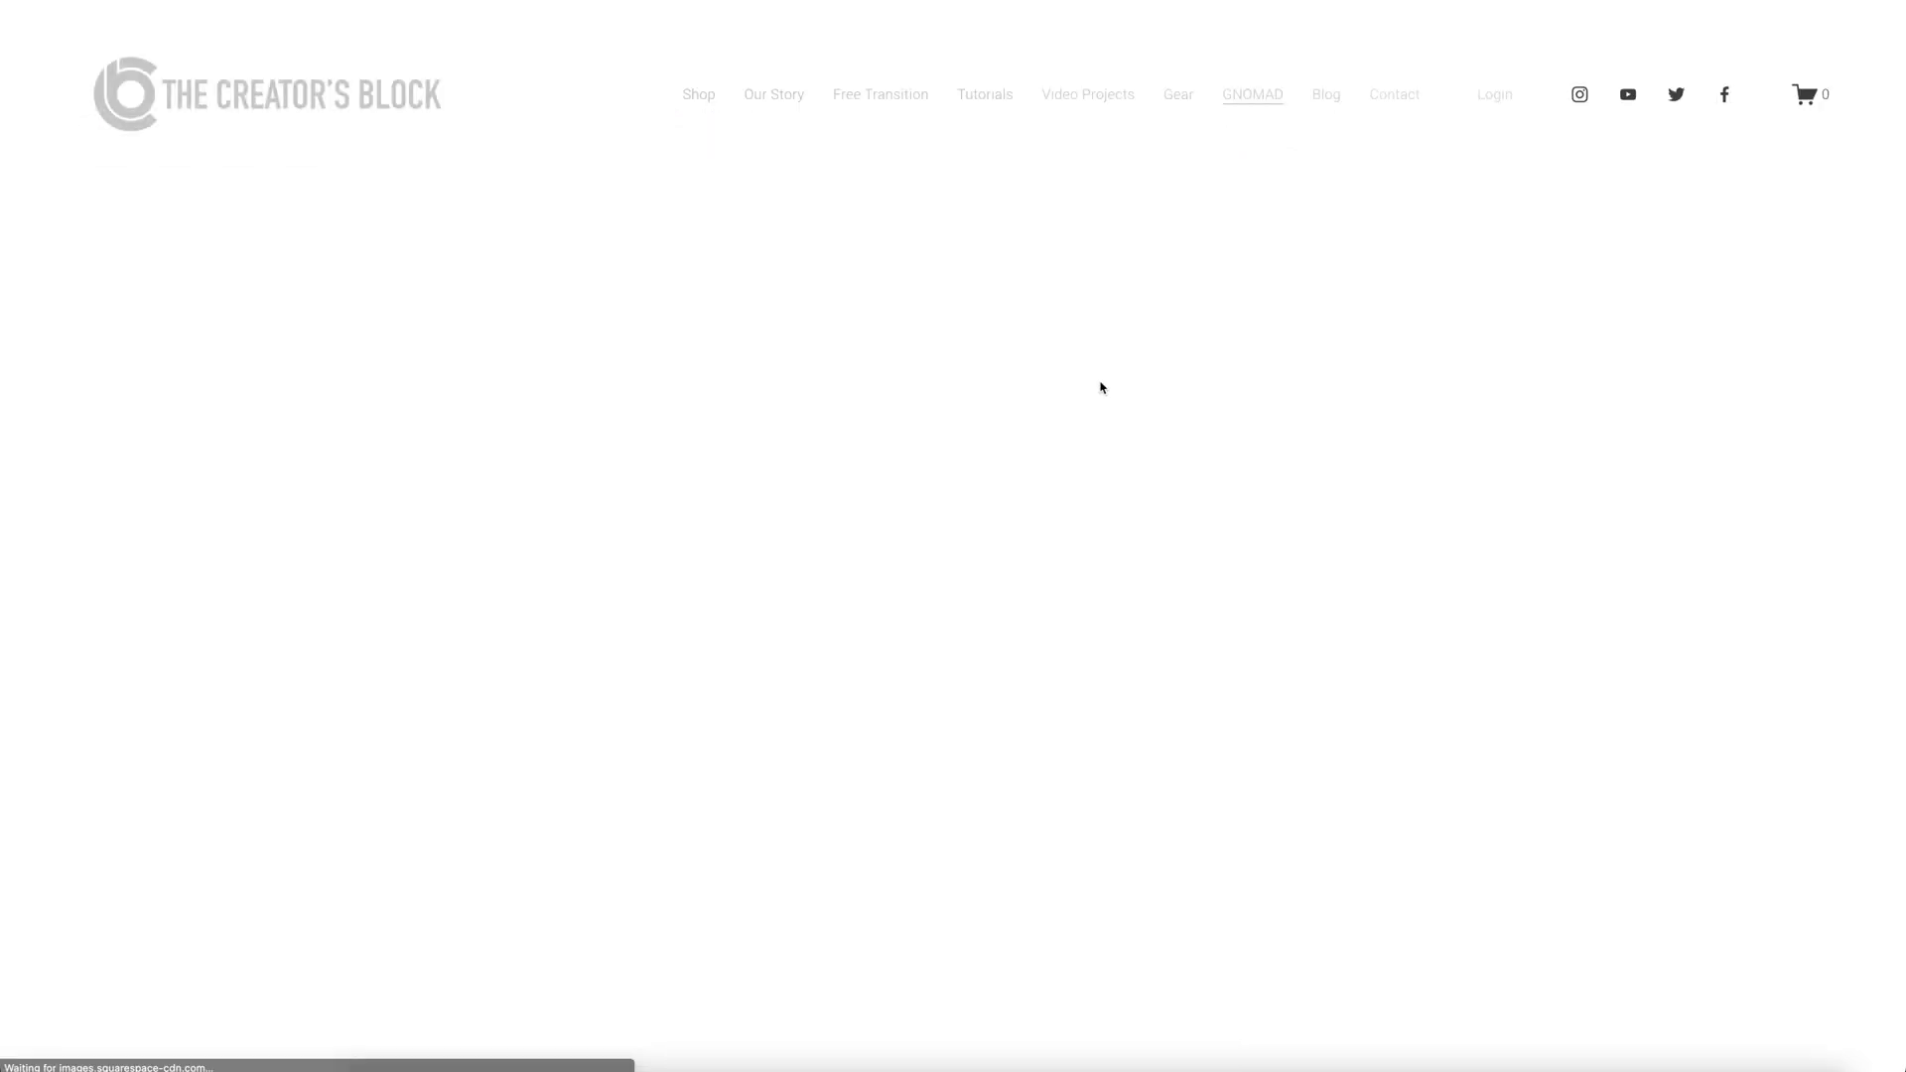
pyautogui.scroll(-4, 1086, 441)
pyautogui.scroll(-2, 1086, 441)
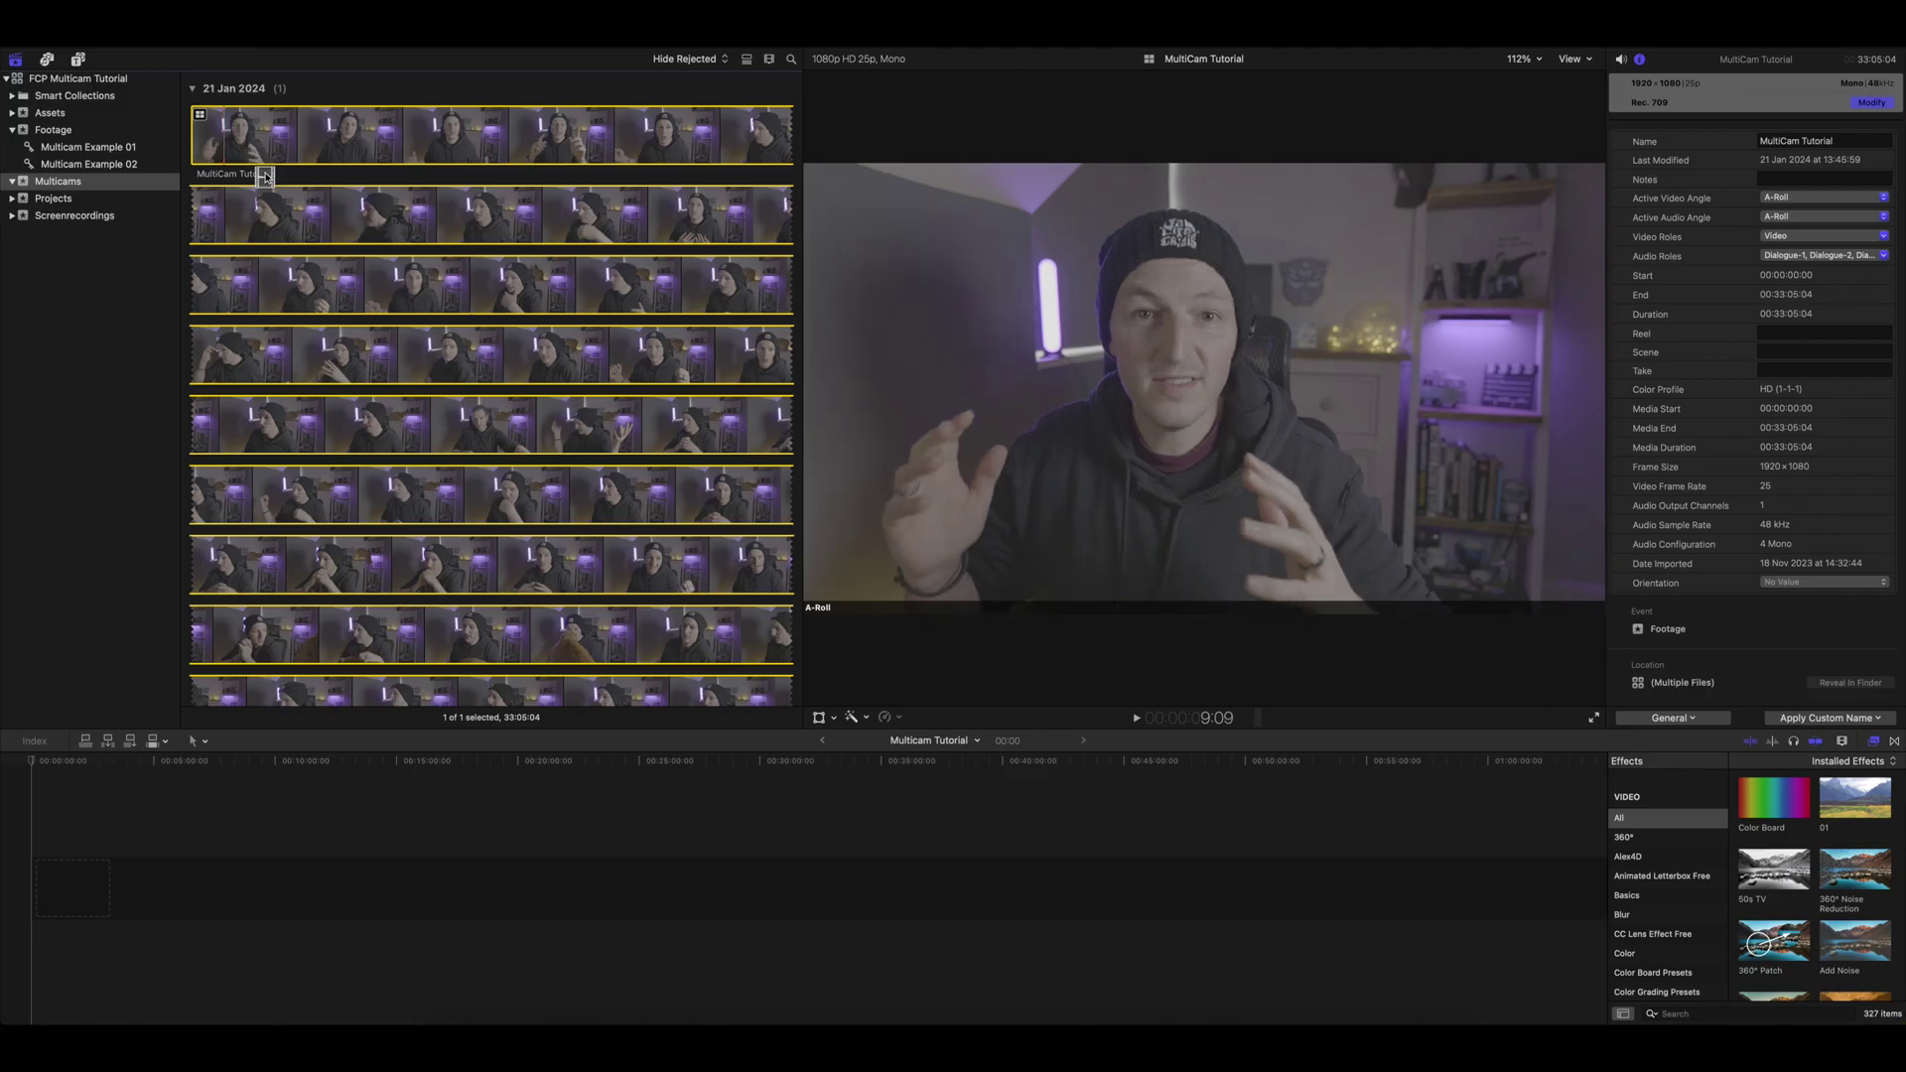
# Place the MultiCam Tutorial clip at the start of the empty timeline and open it to show its individual angles
pyautogui.moveTo(265, 177); pyautogui.dragTo(74, 854)
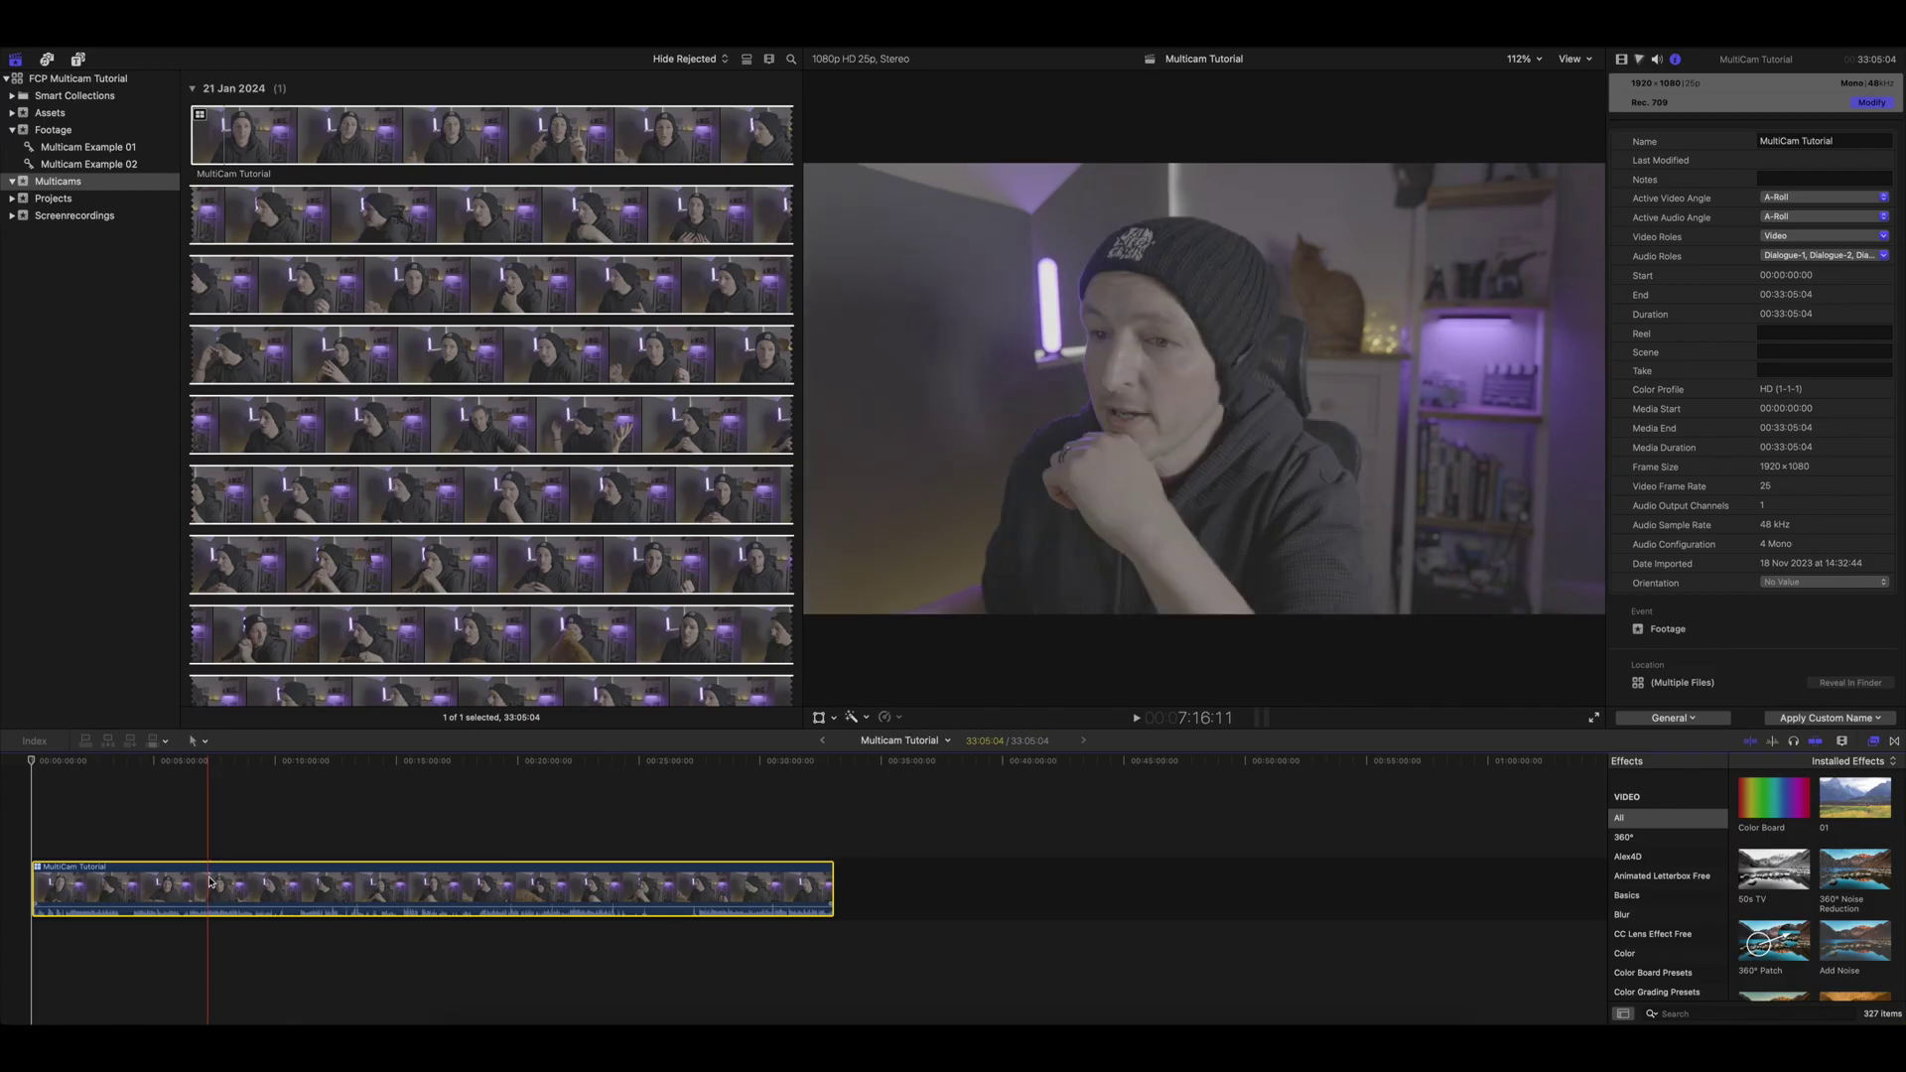
pyautogui.doubleClick(208, 881)
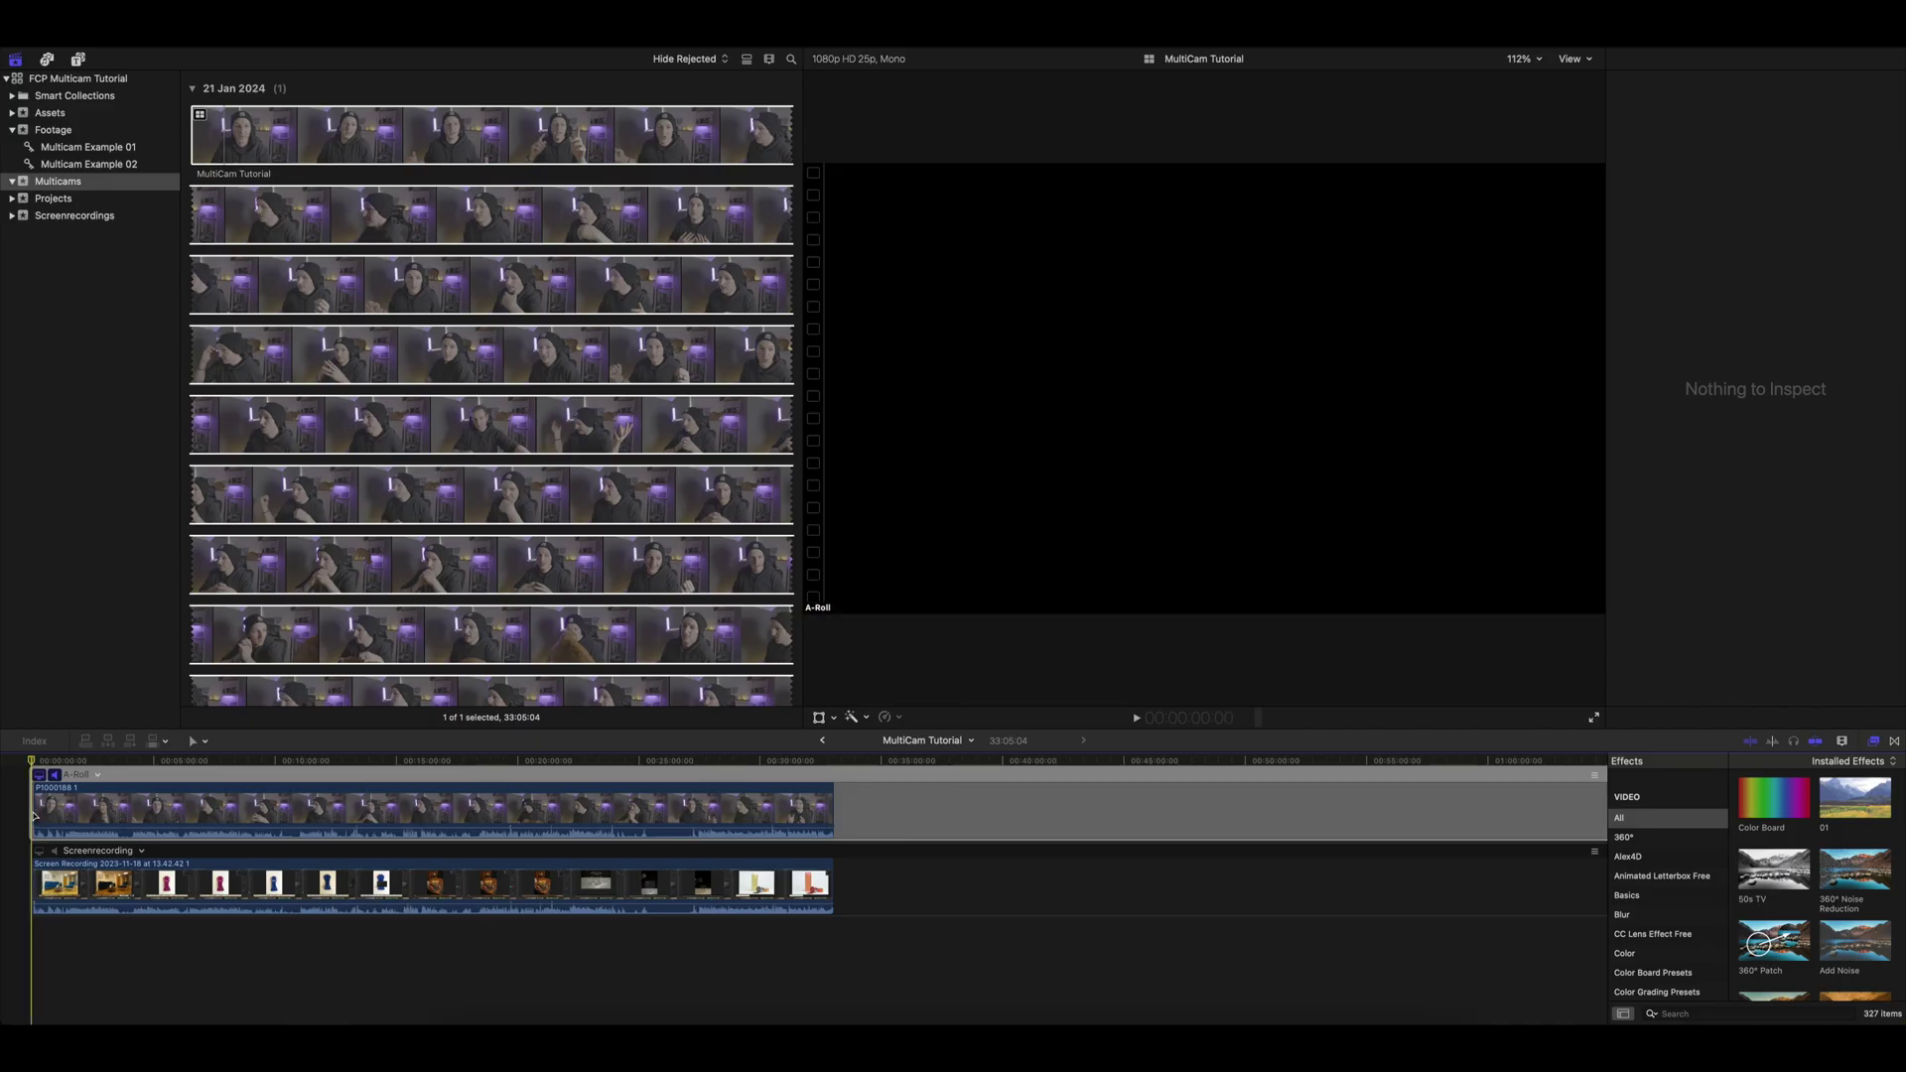
# Play the opened multicam clip from the start and switch video monitoring to the Screenrecording angle
pyautogui.click(42, 762)
pyautogui.press('space')
pyautogui.press('XF86AudioRaiseVolume')
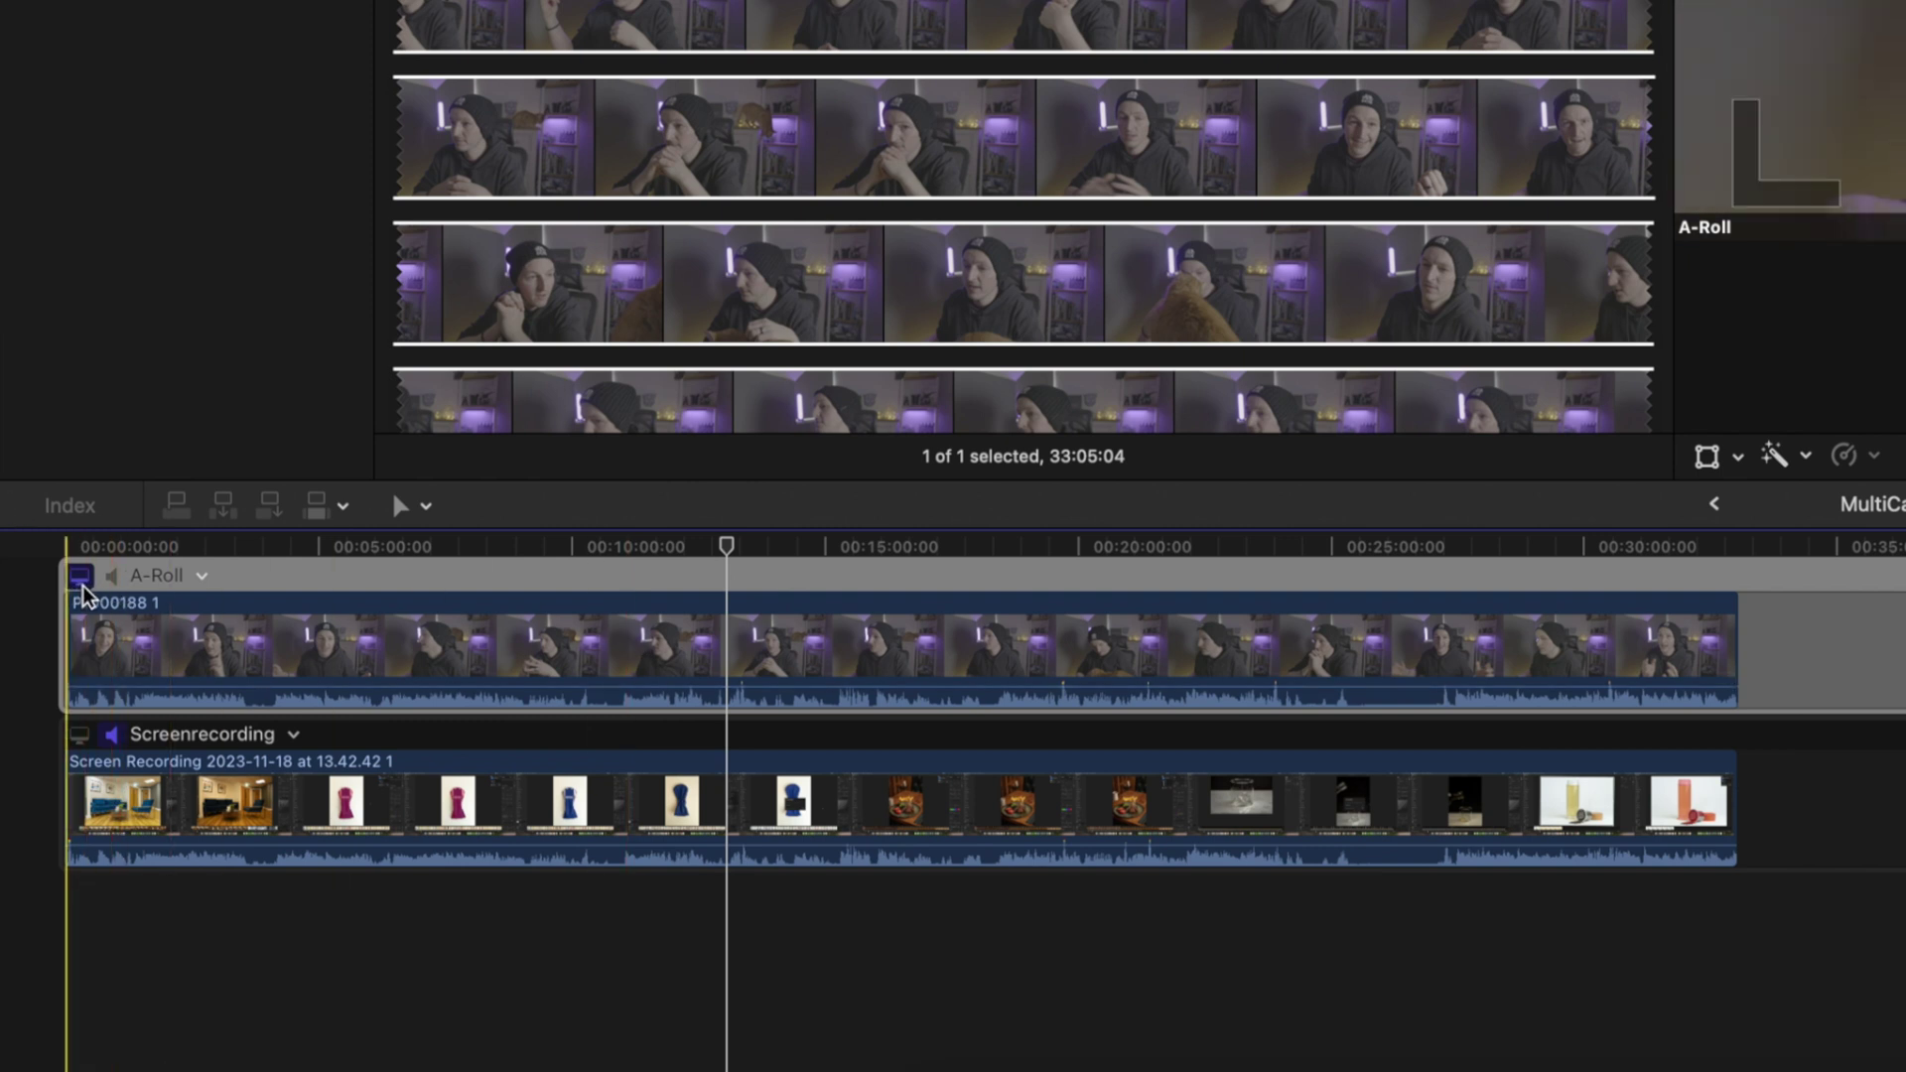
pyautogui.click(86, 739)
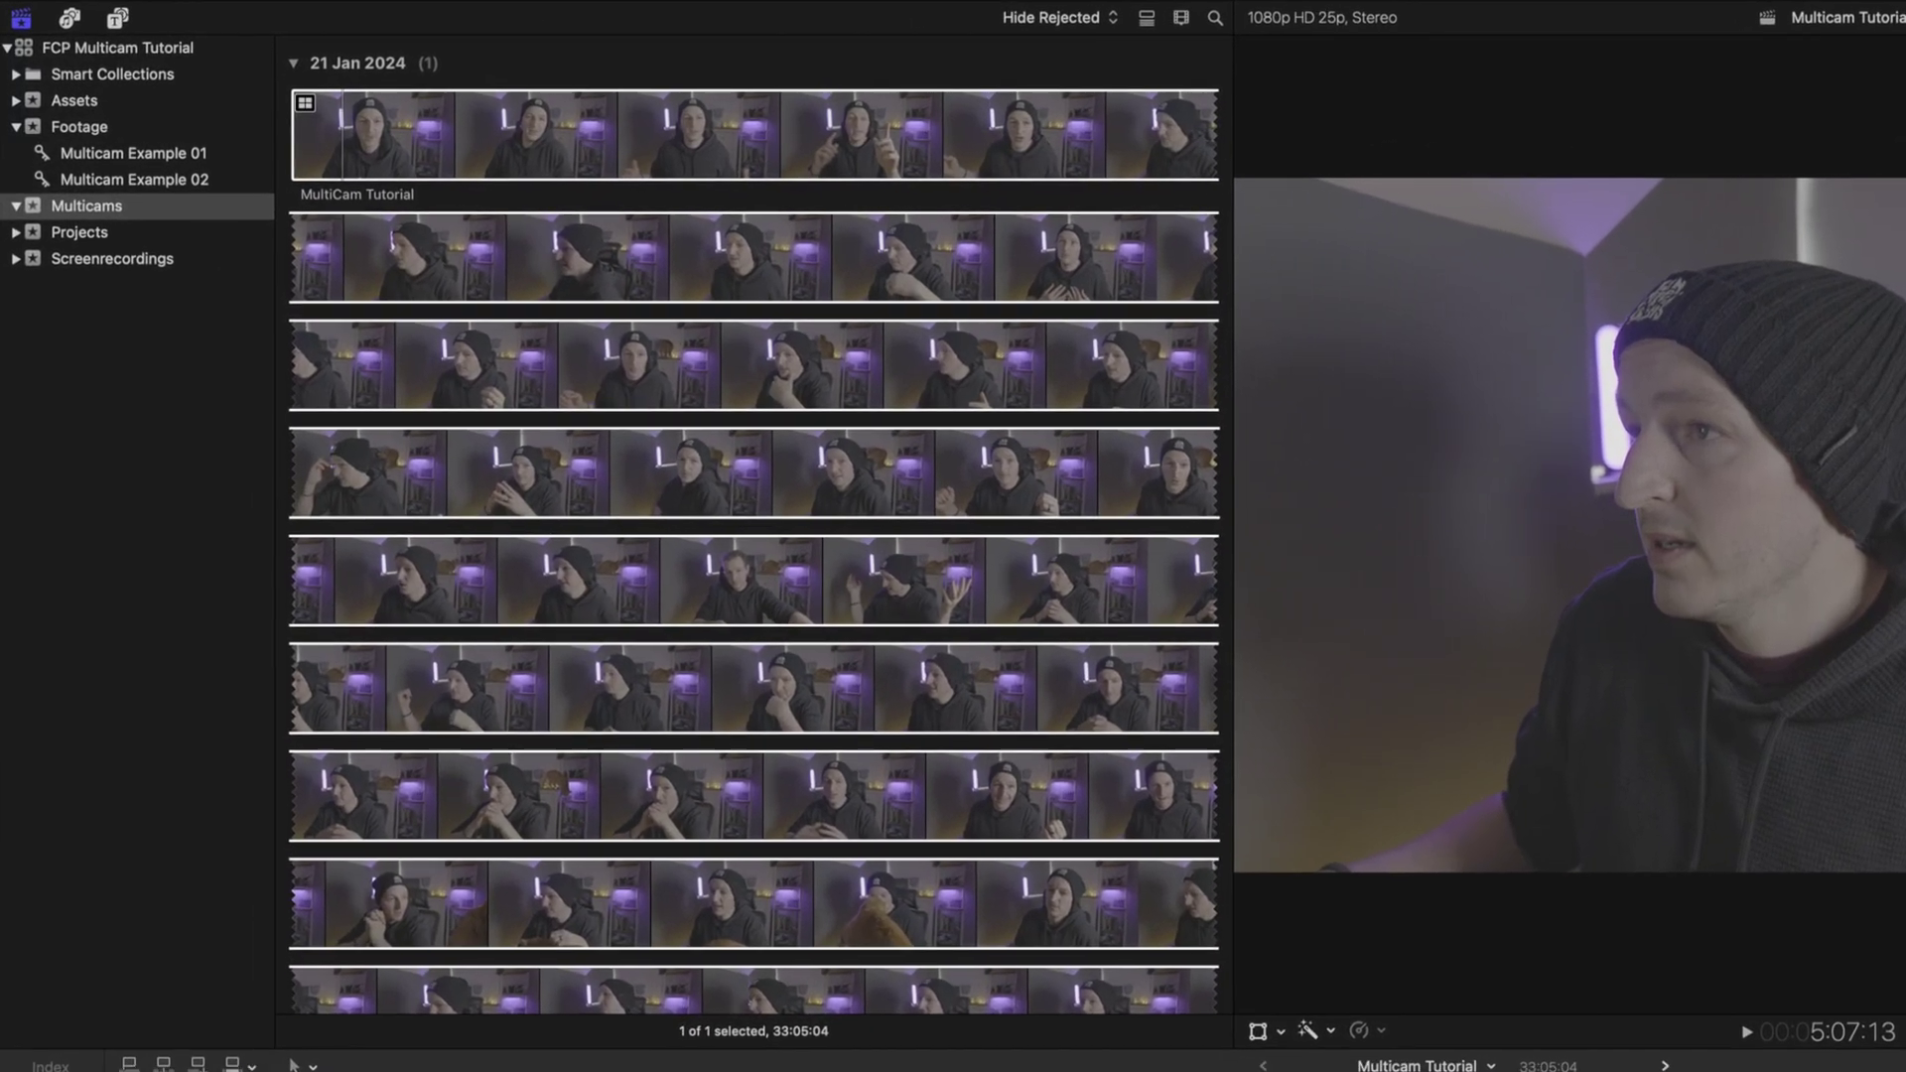
# Show the multicam angles in the viewer for the Multicam Tutorial project
pyautogui.click(556, 10)
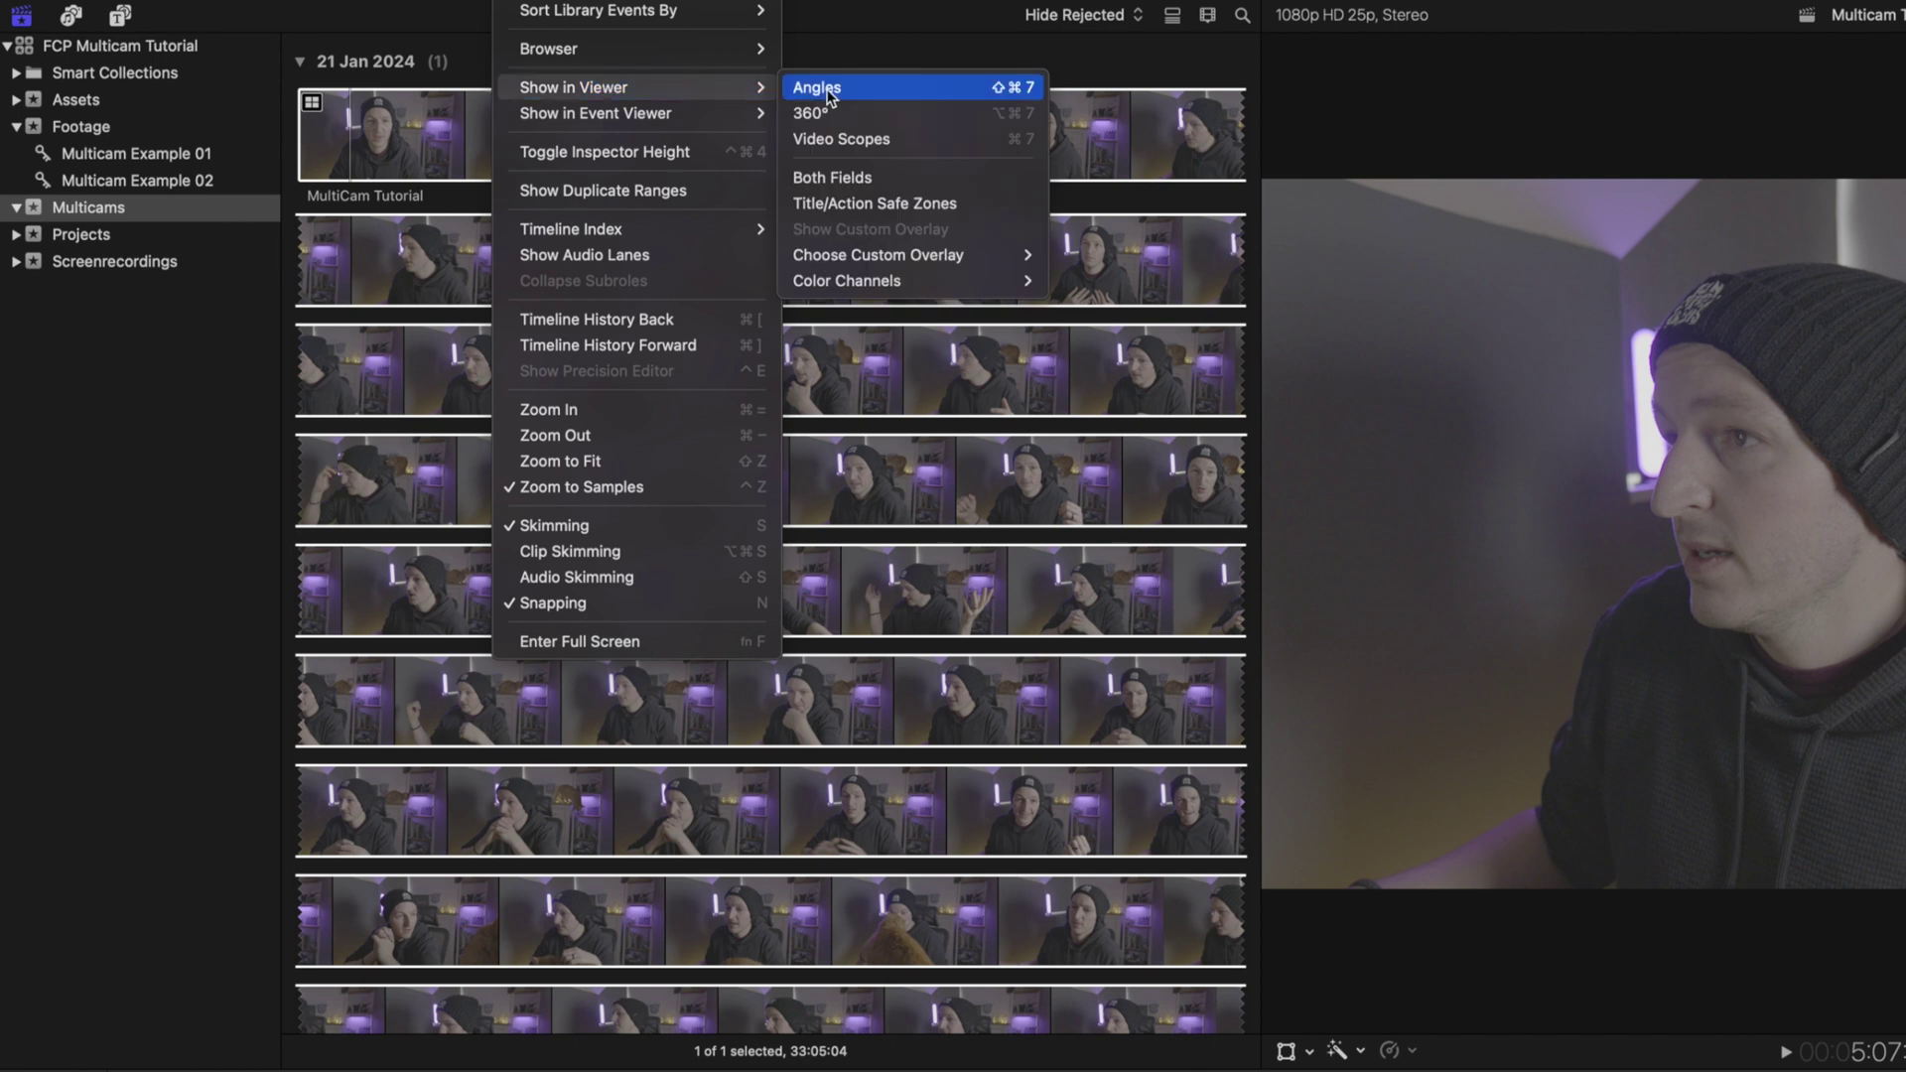
pyautogui.click(829, 91)
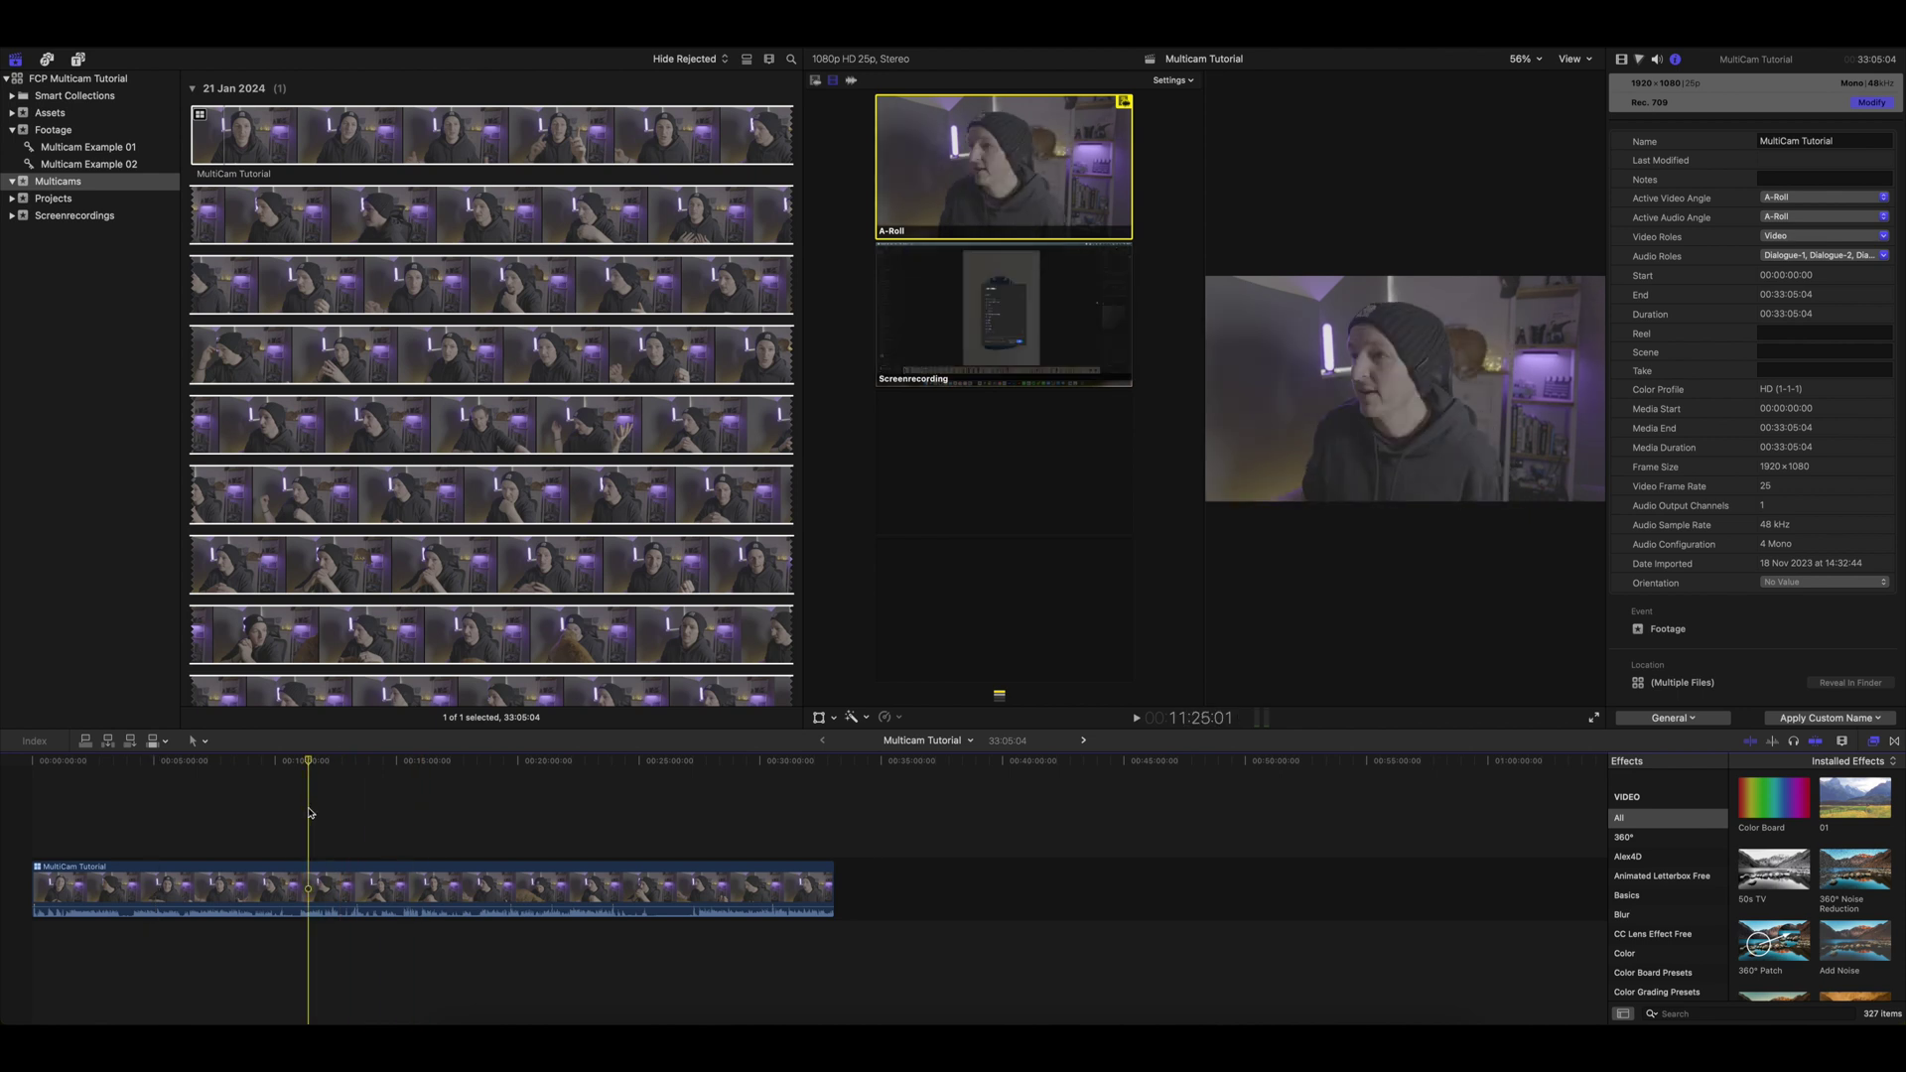
# Cut the multicam video to the Screenrecording angle at 11:25:01 and back to the A-Roll angle at 12:22:15
pyautogui.press('super+equal')
pyautogui.press('super+equal')
pyautogui.press('super+equal')
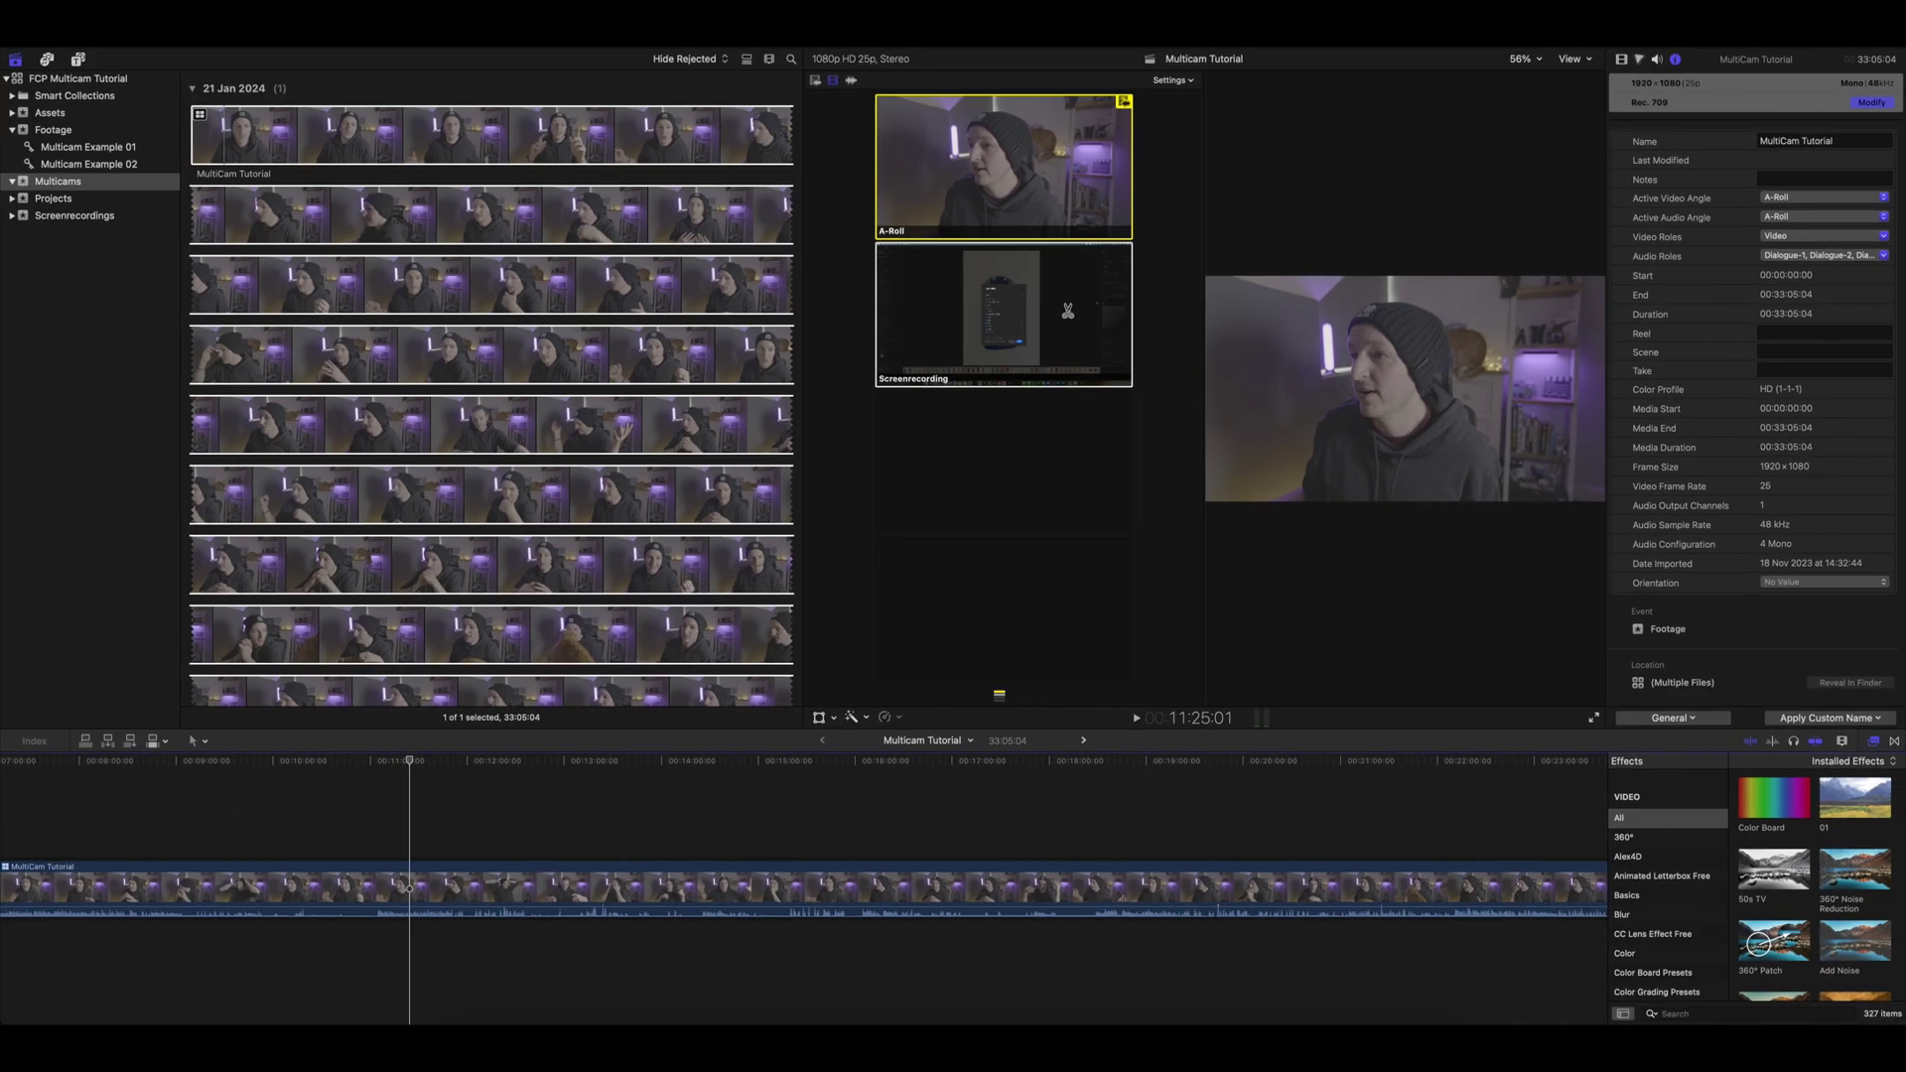
pyautogui.click(1067, 310)
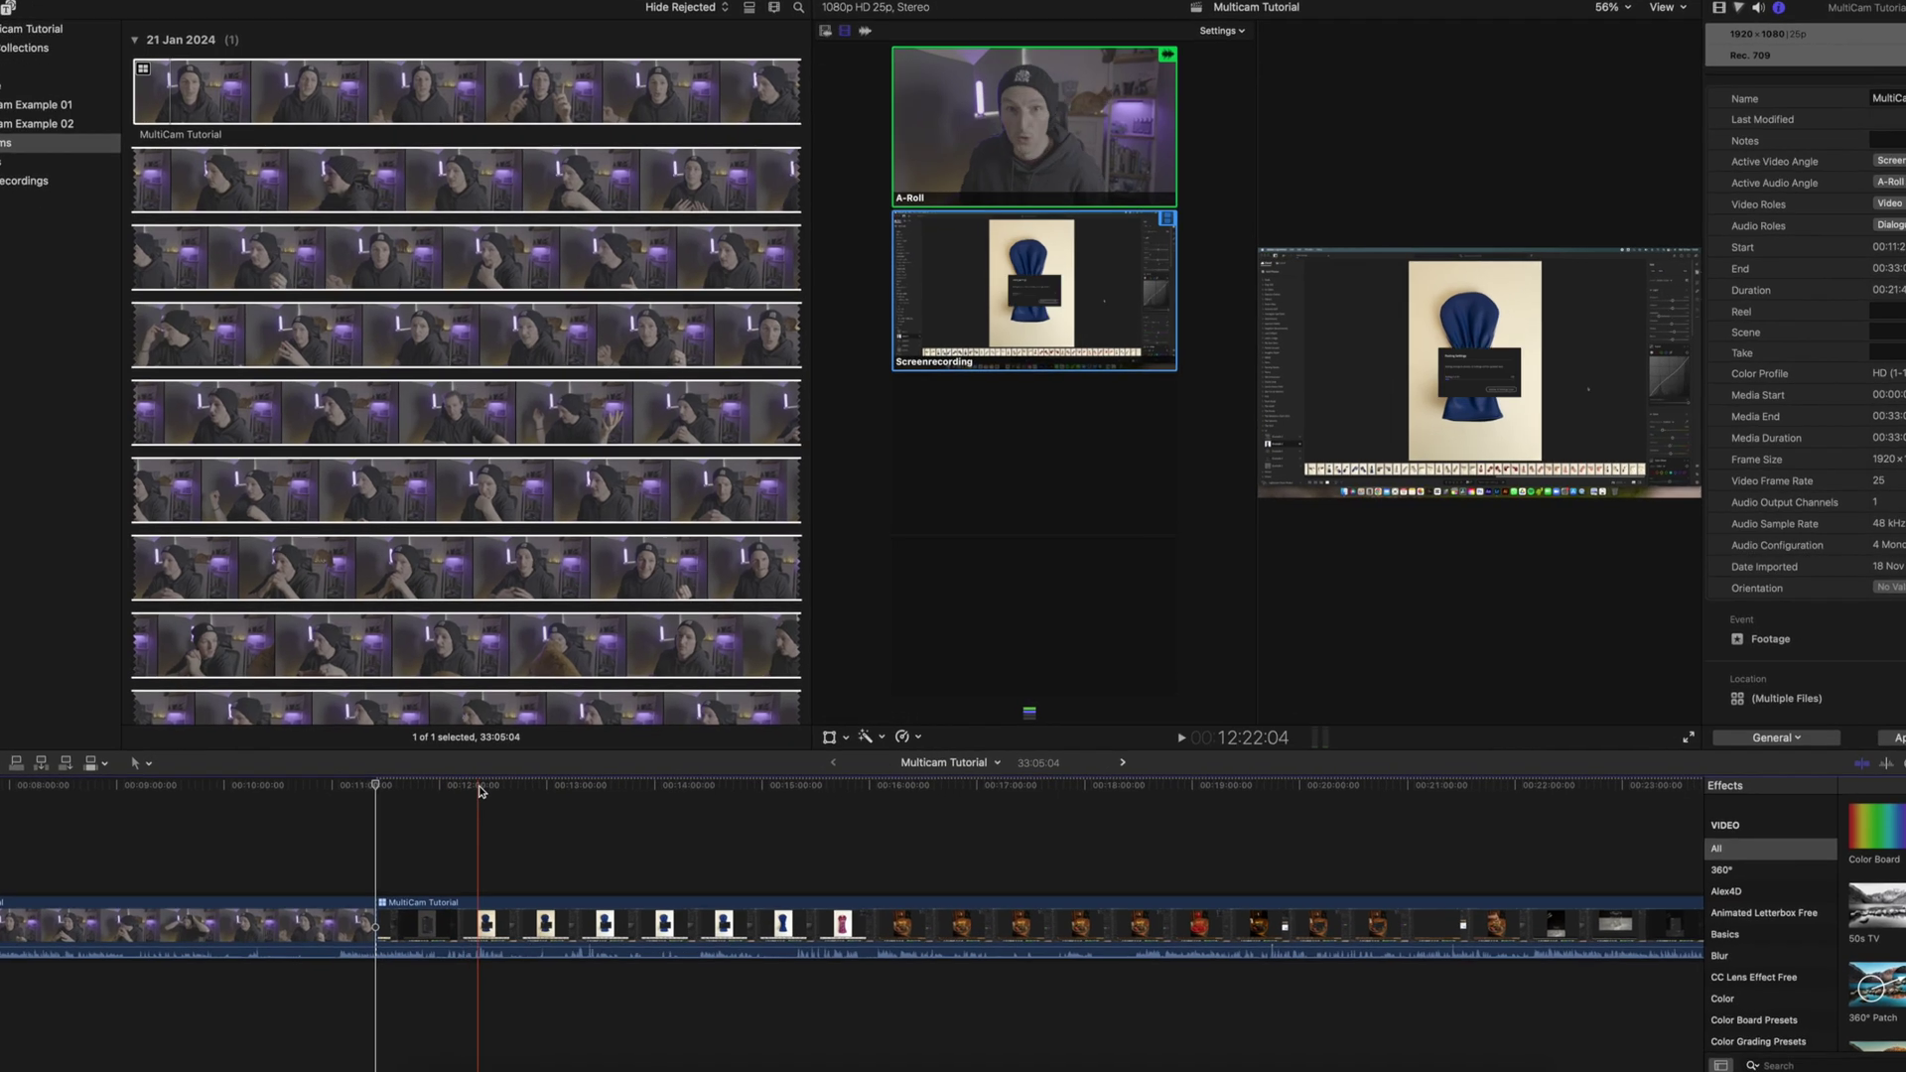
pyautogui.click(505, 763)
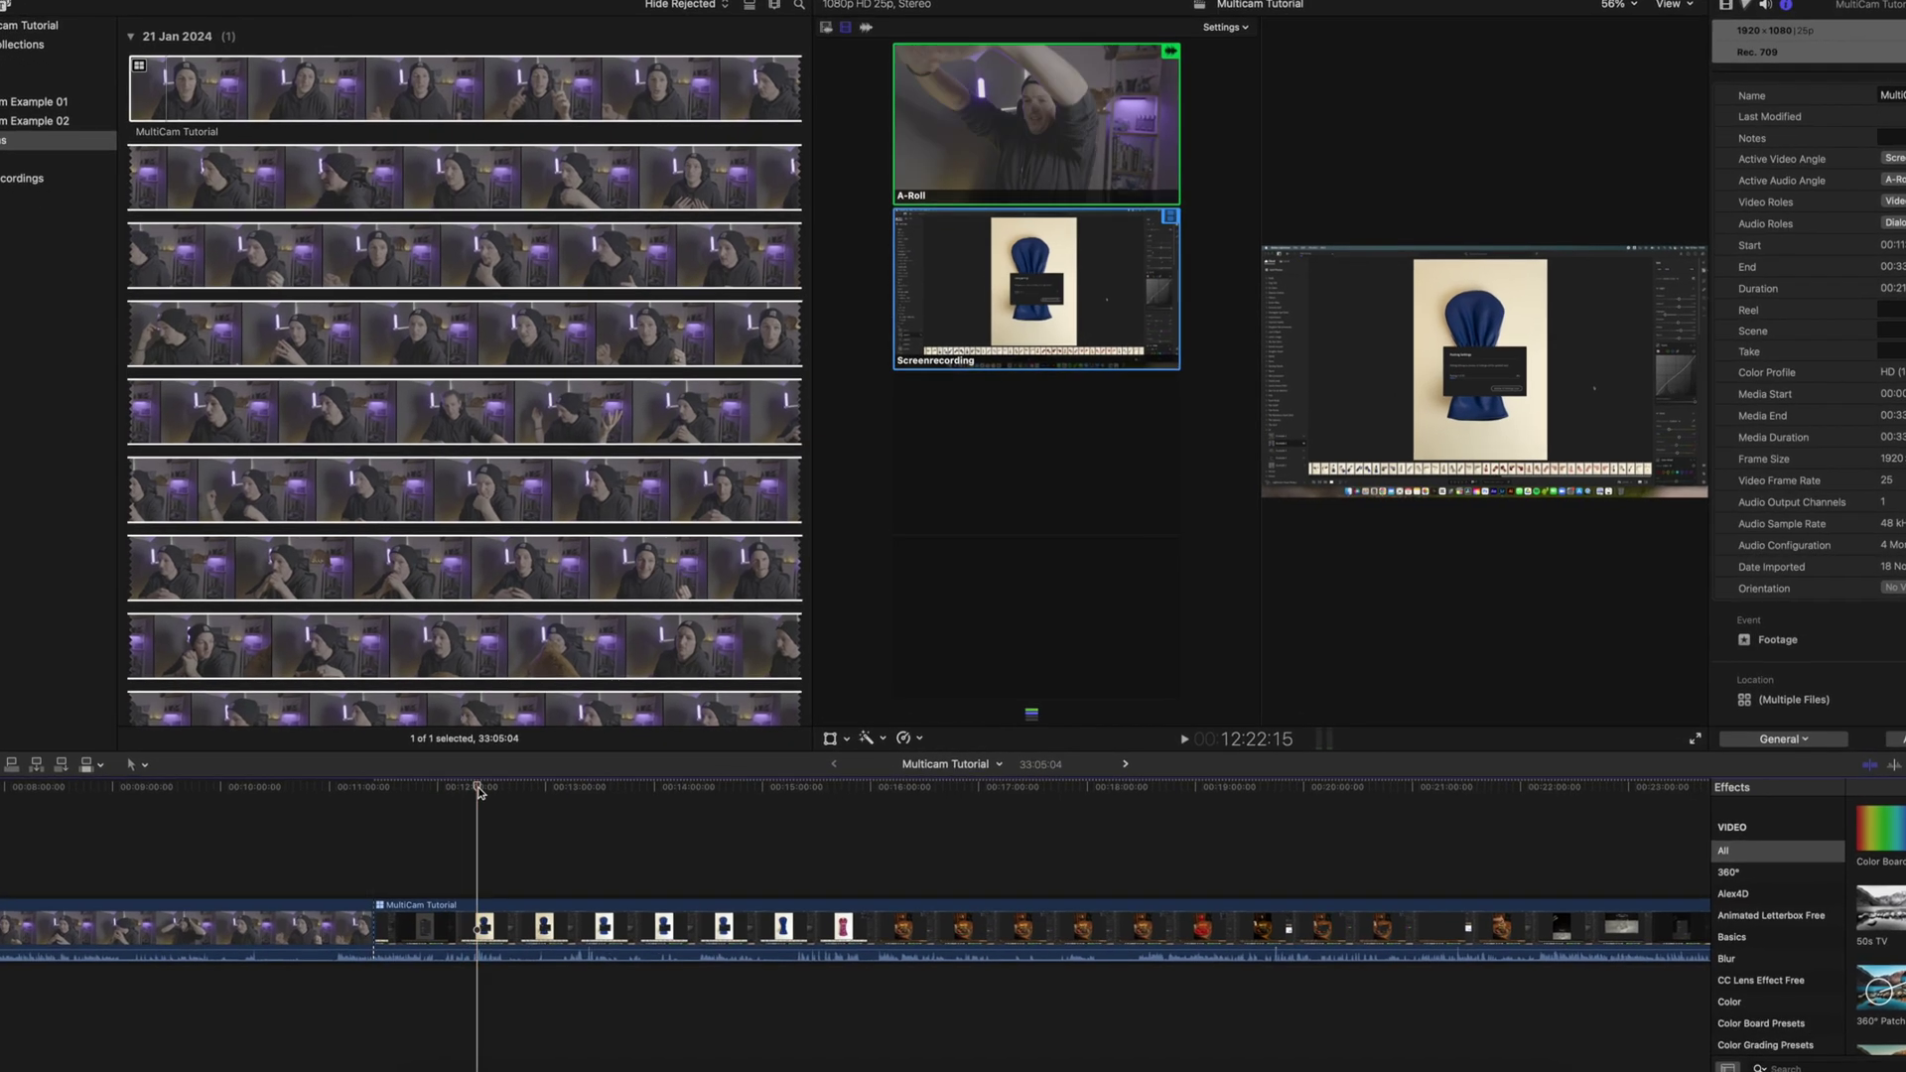
pyautogui.click(1111, 134)
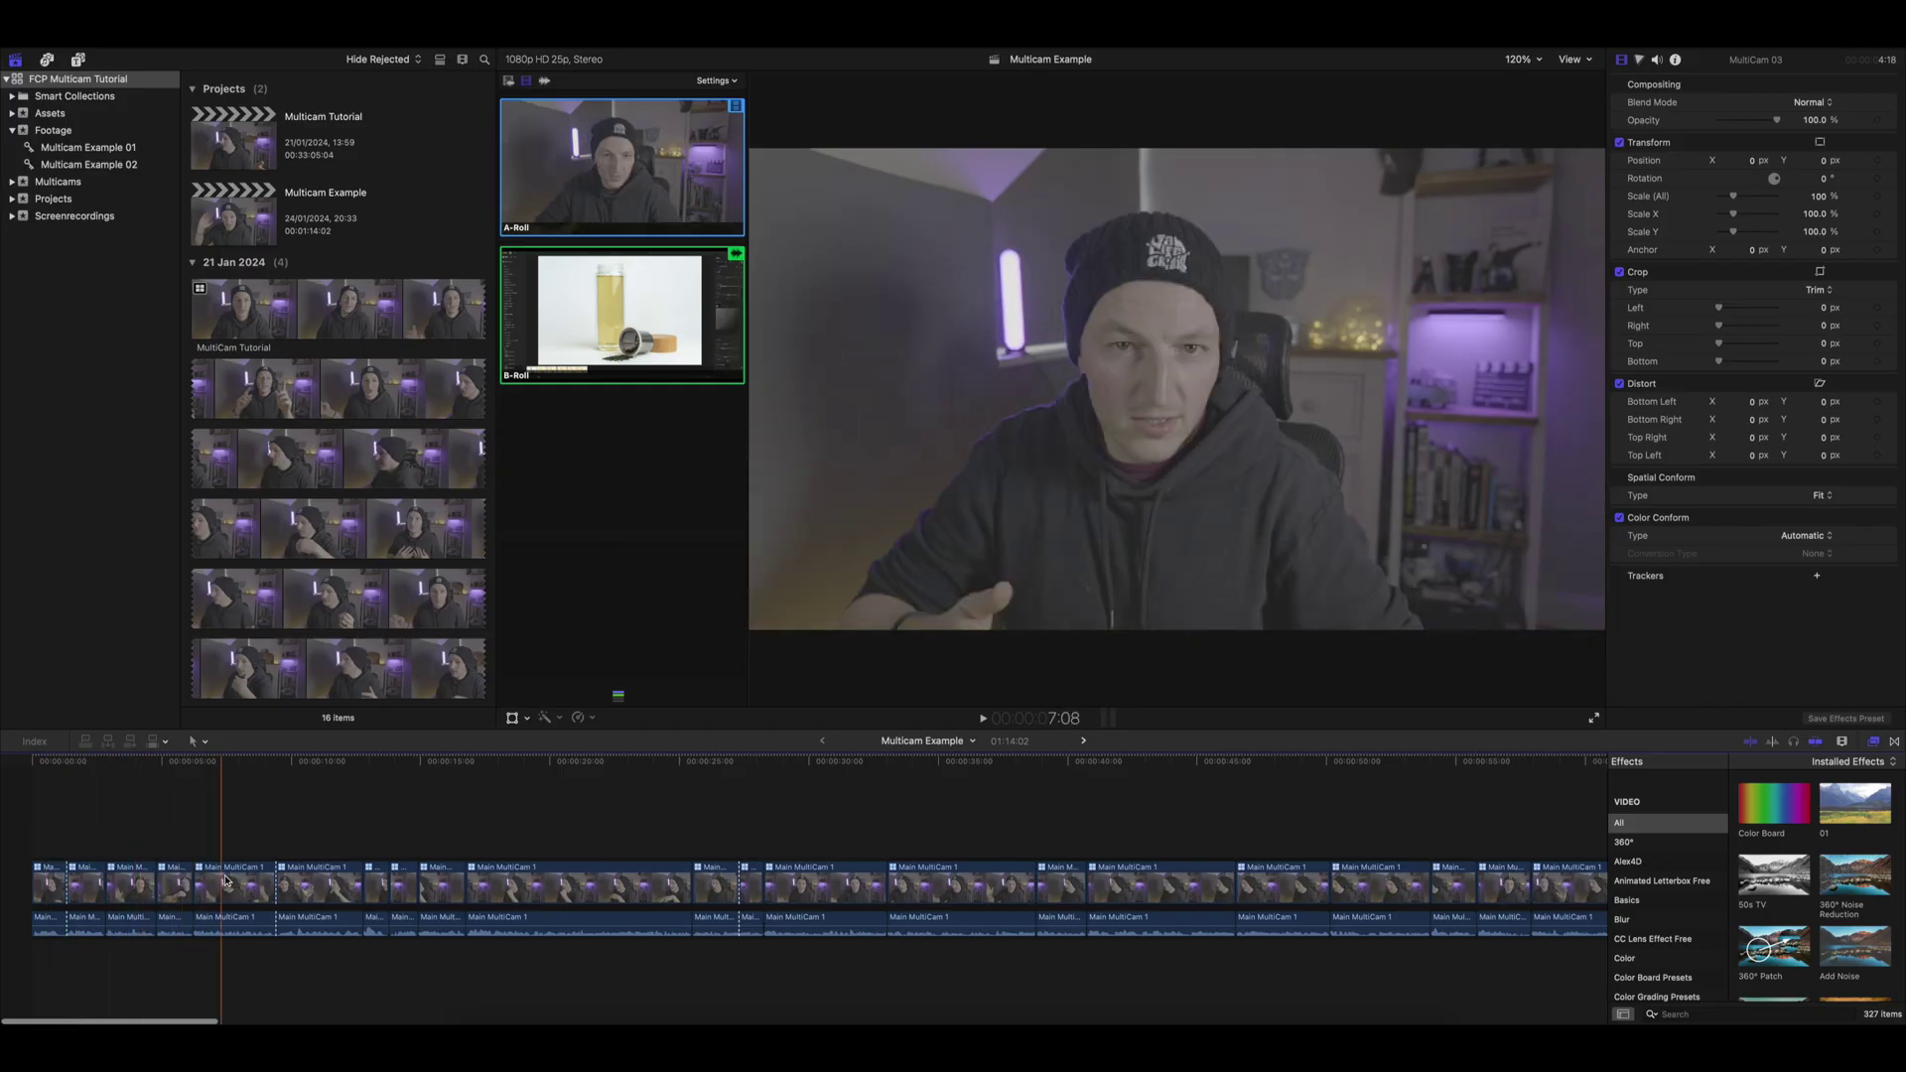
# Play the end of the Multicam Example timeline and trim the end of its last clip to 01:13:00
pyautogui.hscroll(10, 258, 882)
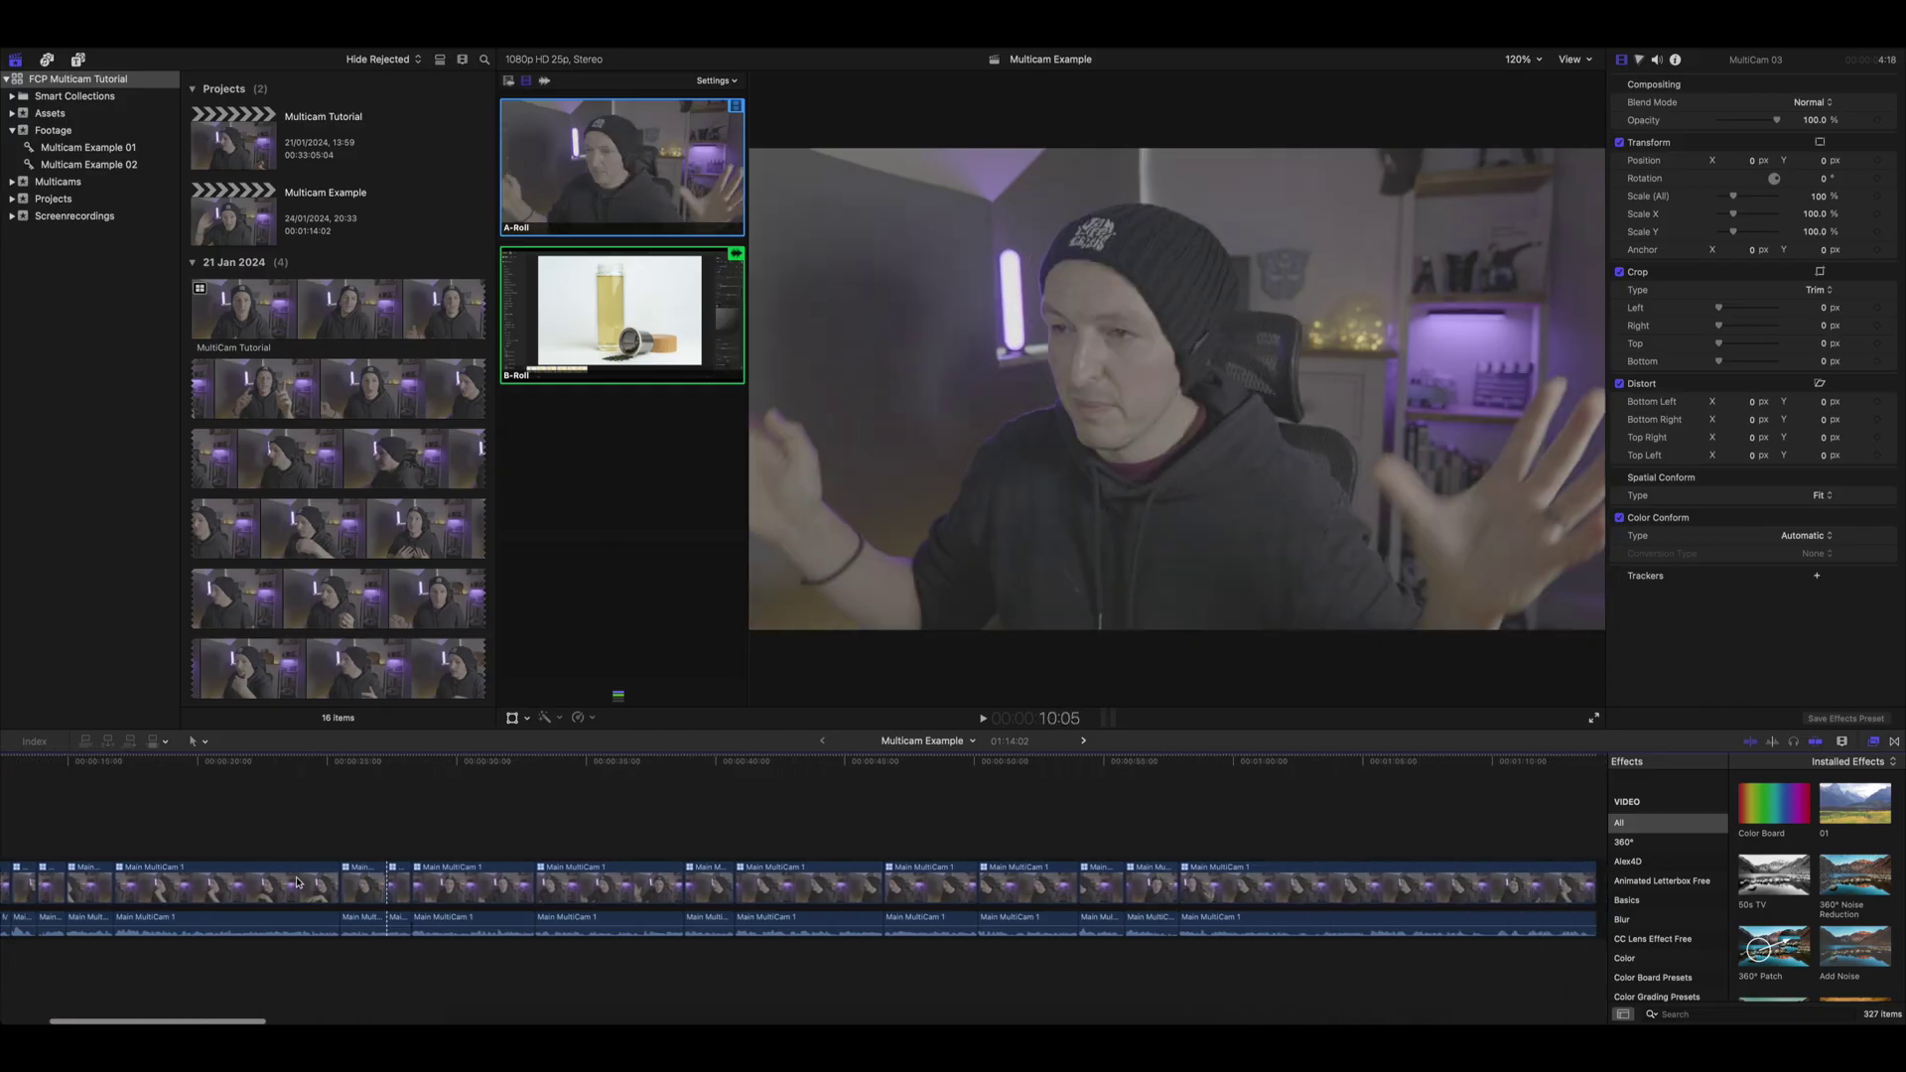
pyautogui.hscroll(10, 296, 882)
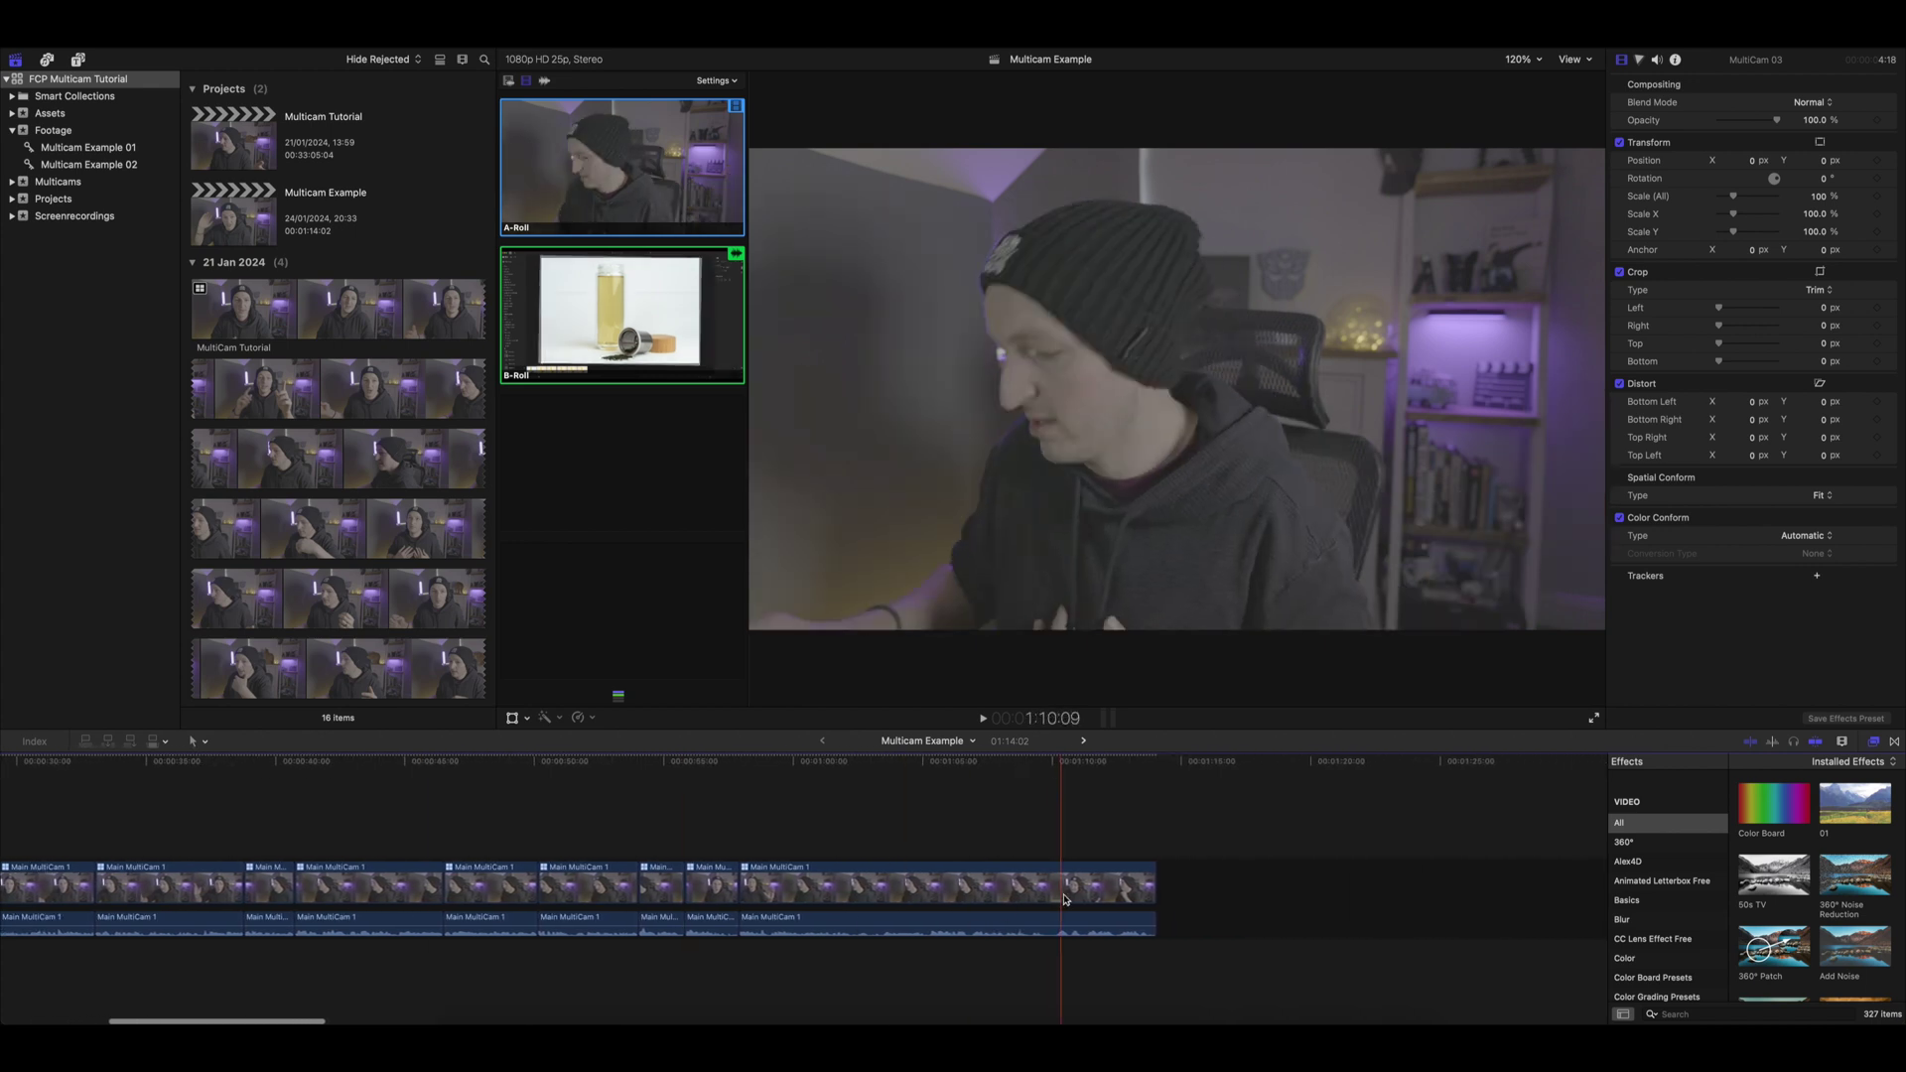
pyautogui.press('super+equal')
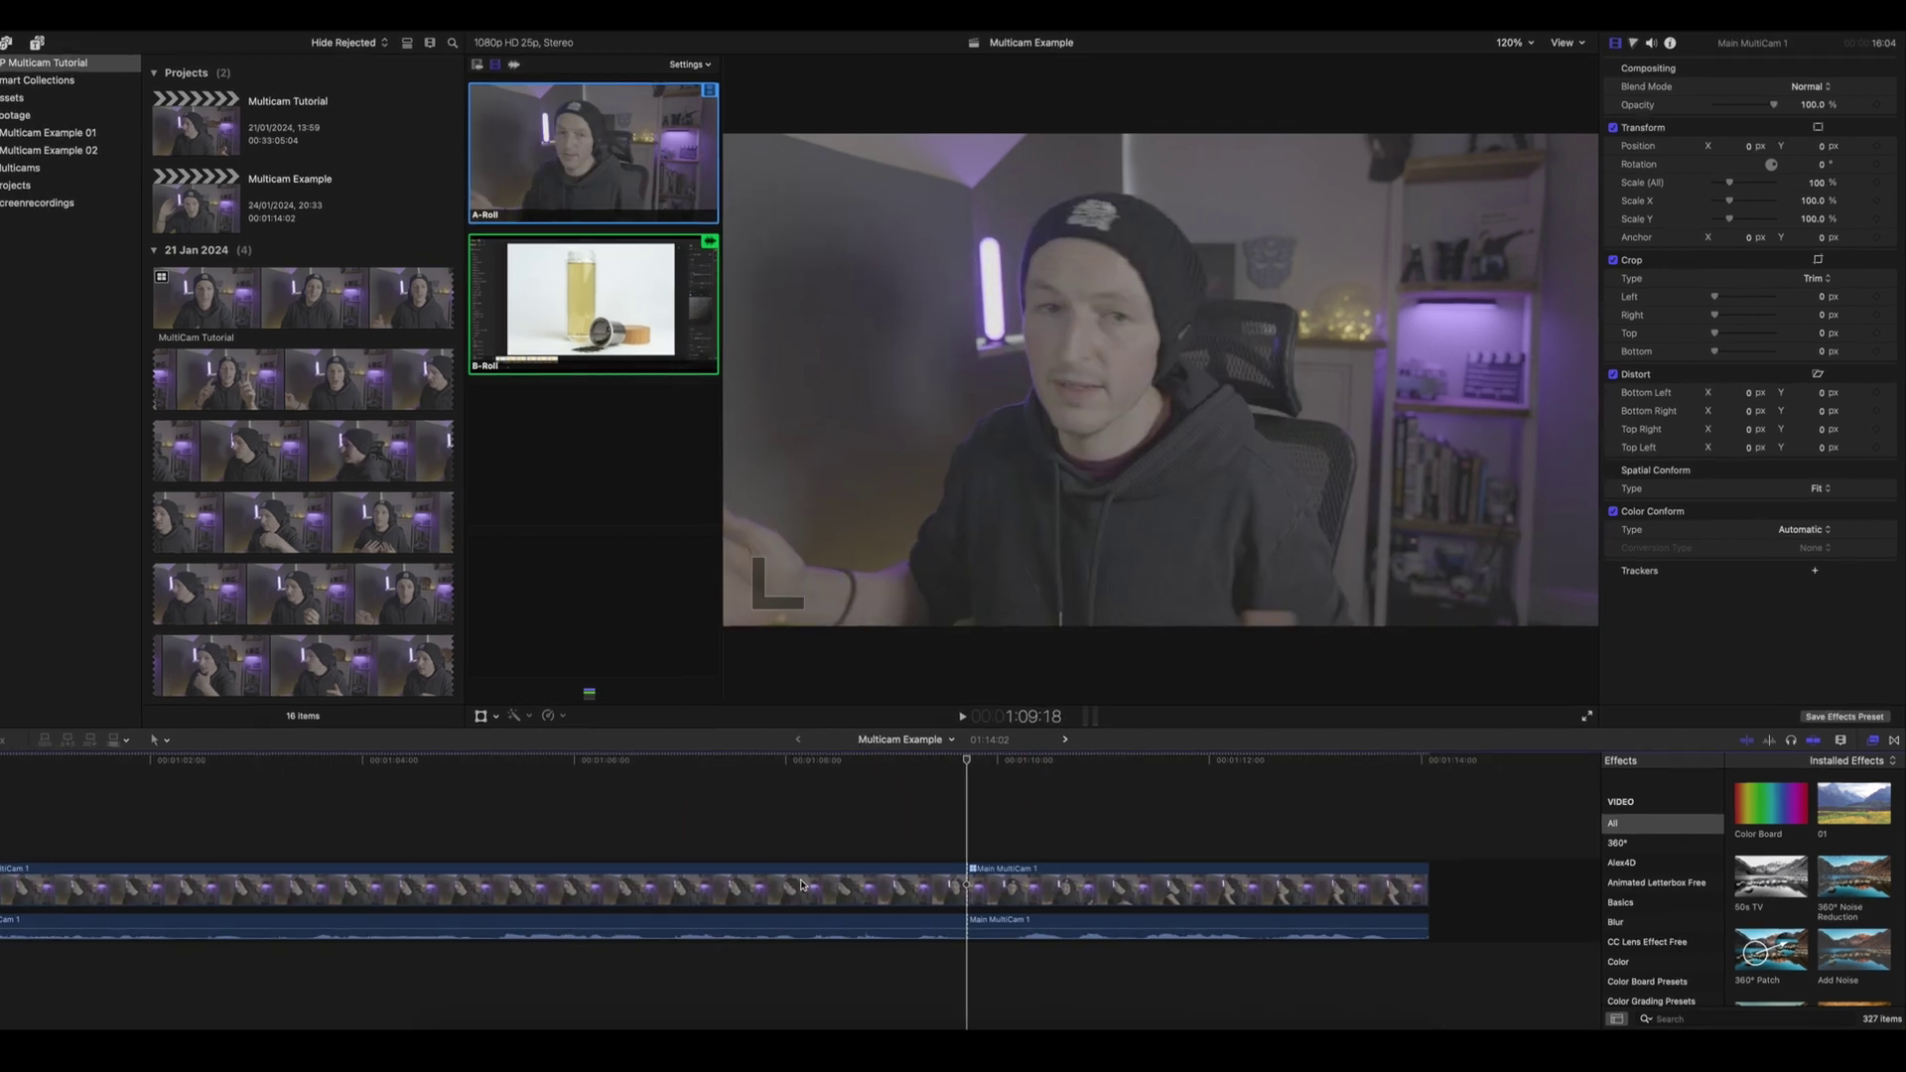
pyautogui.press('space')
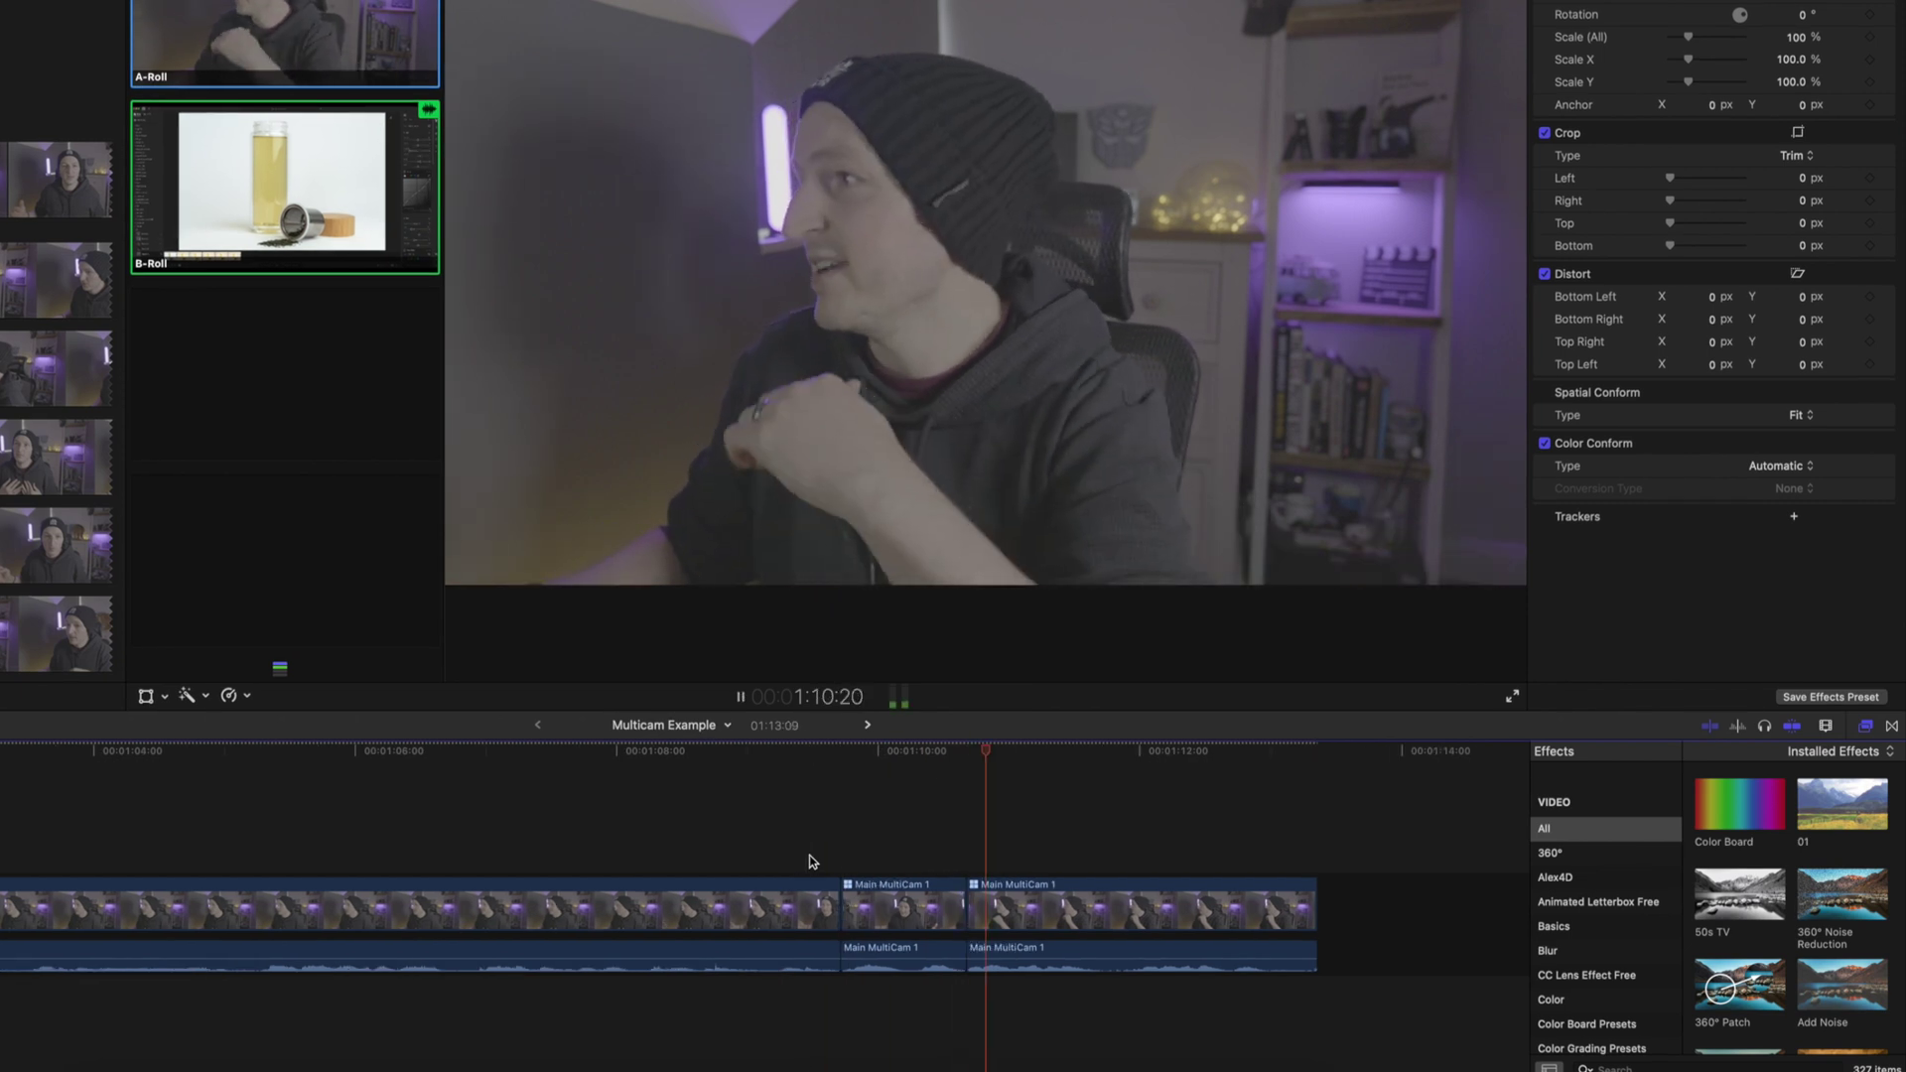
pyautogui.hotkey('alt', ']')
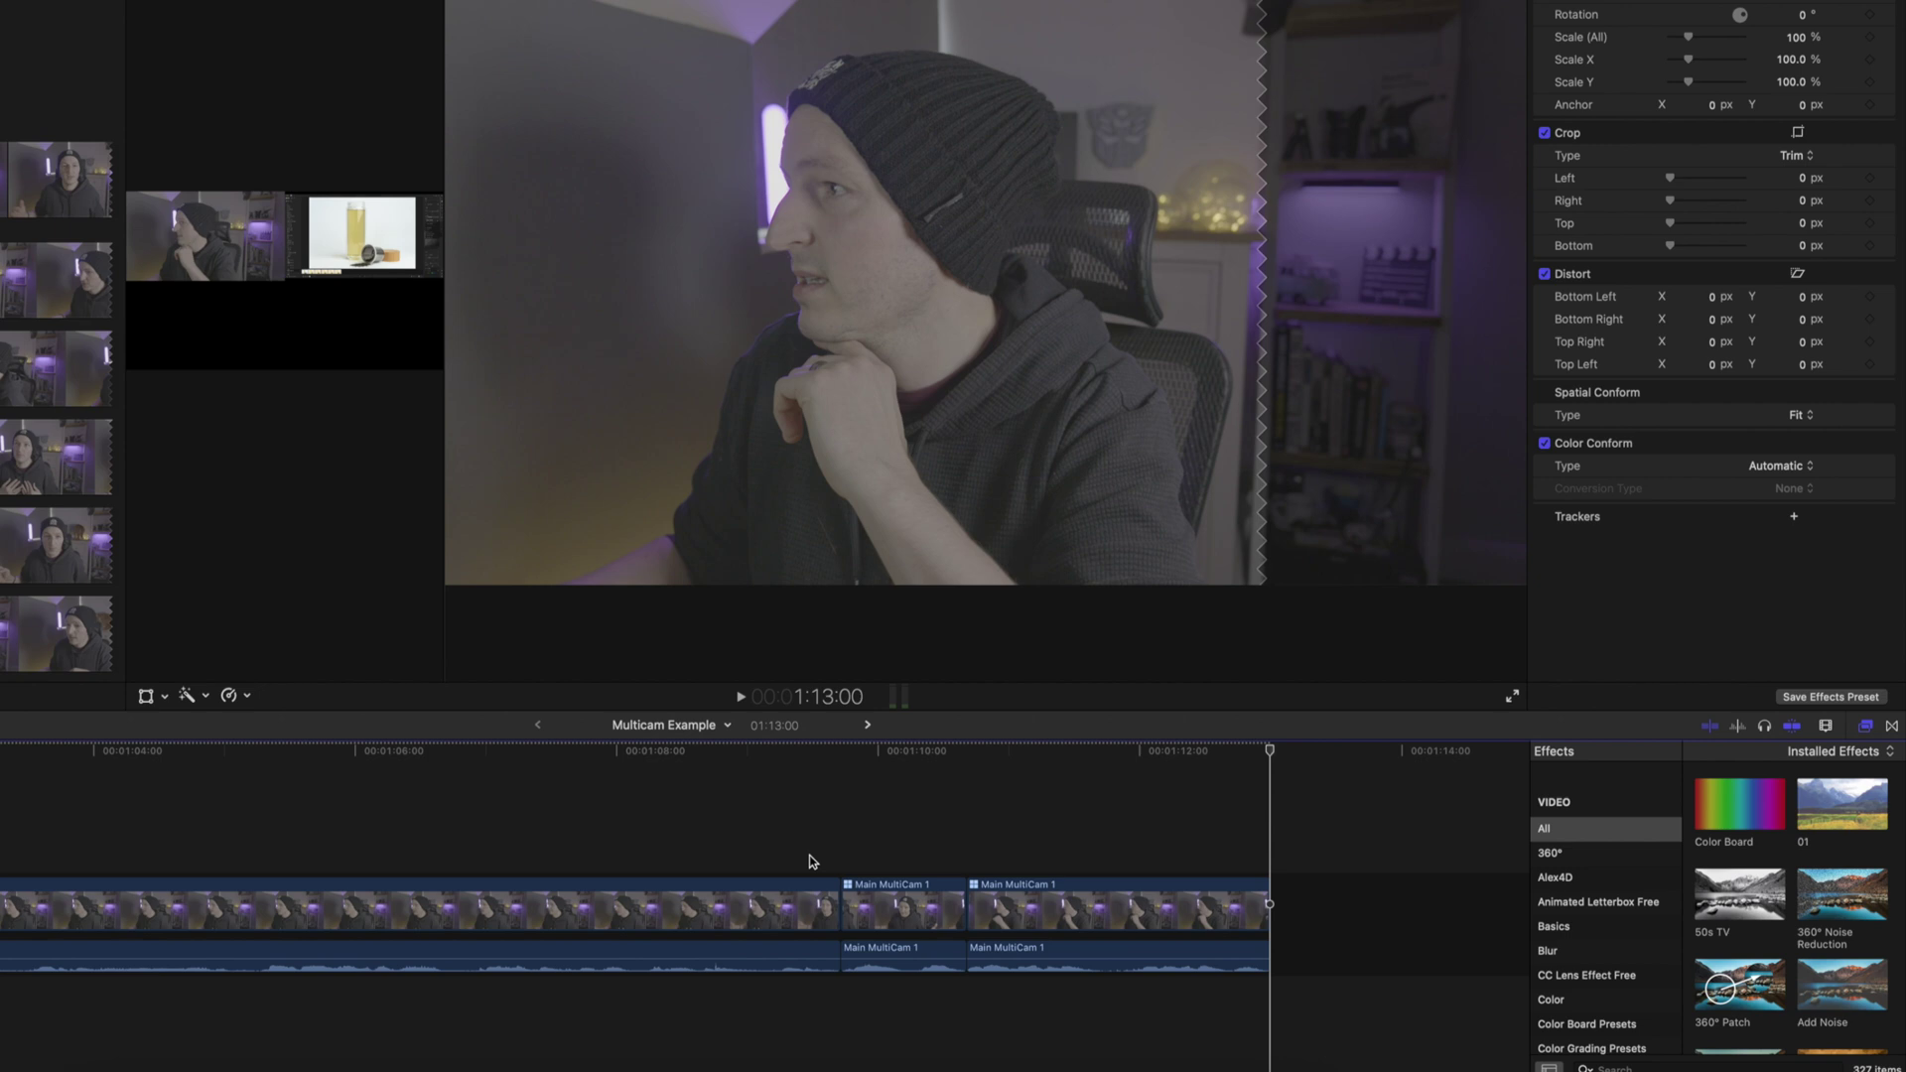
pyautogui.hotkey('shift', 'z')
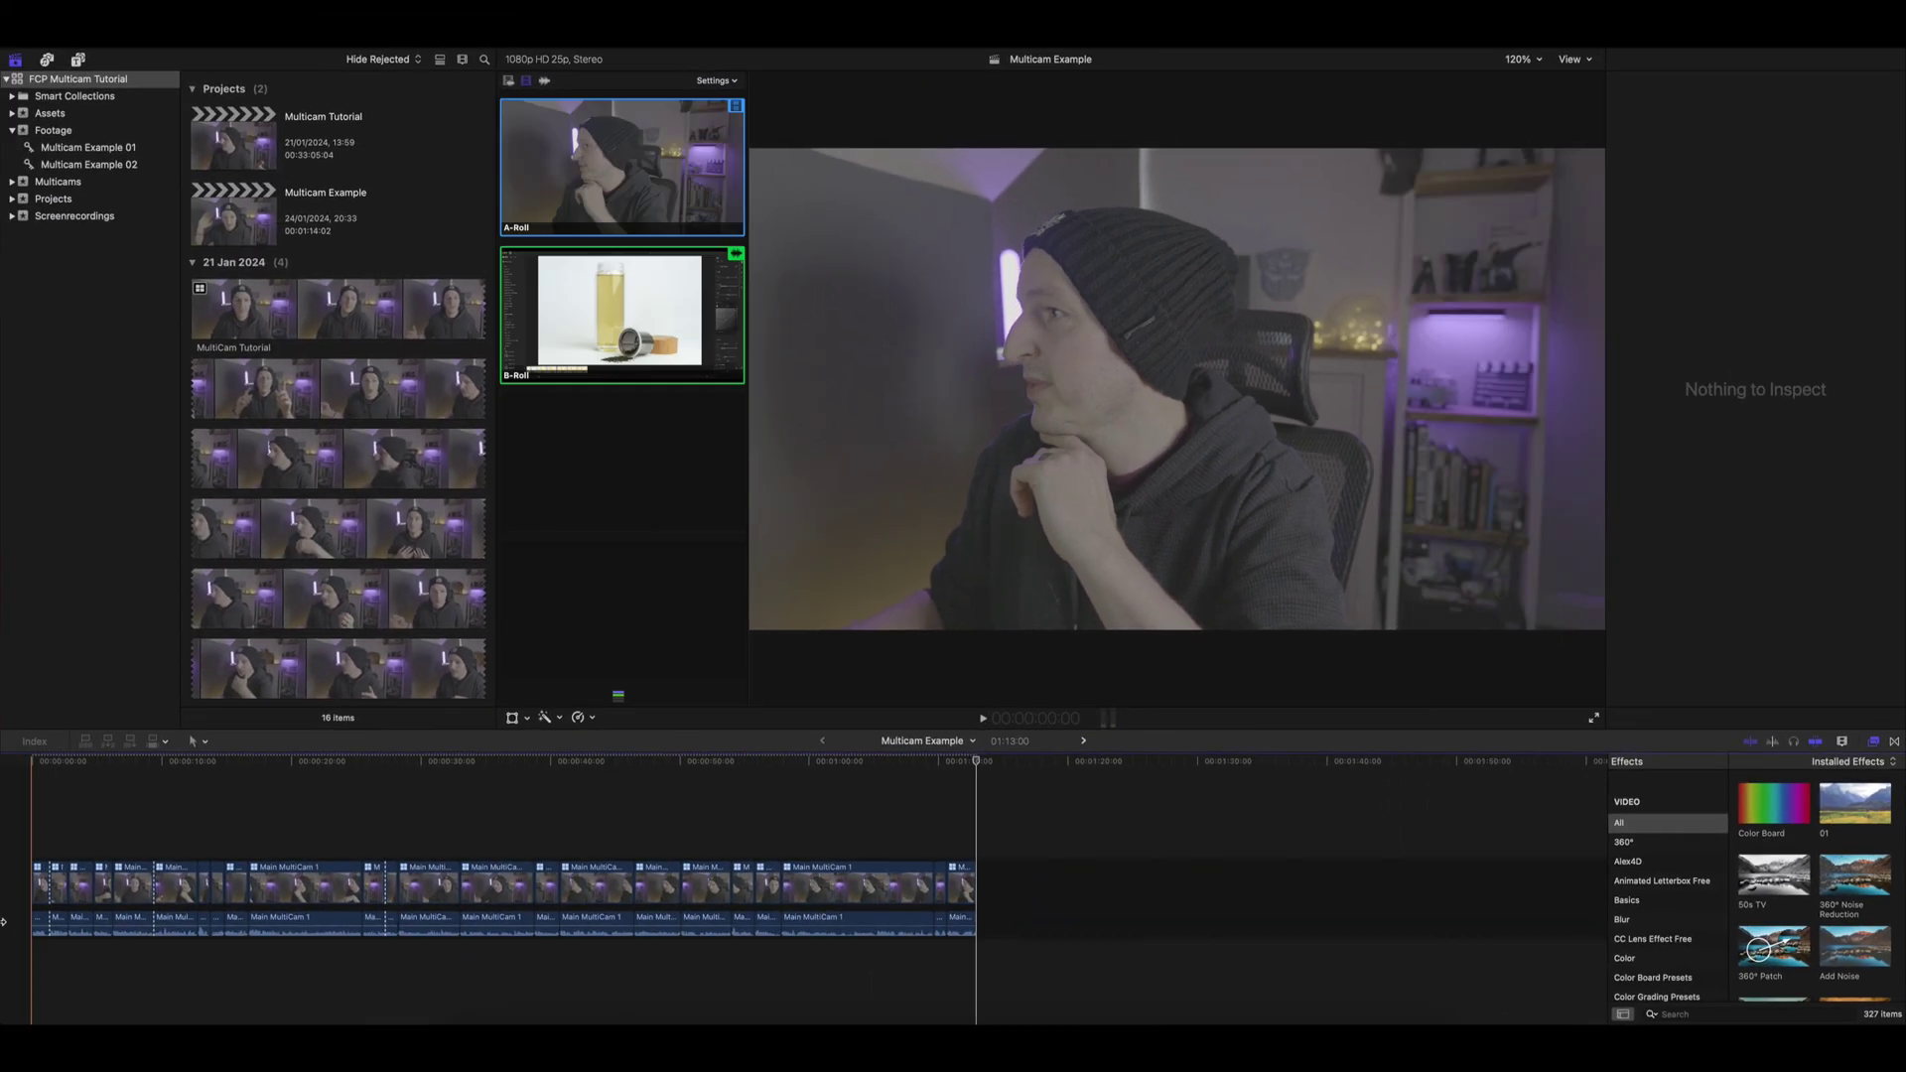
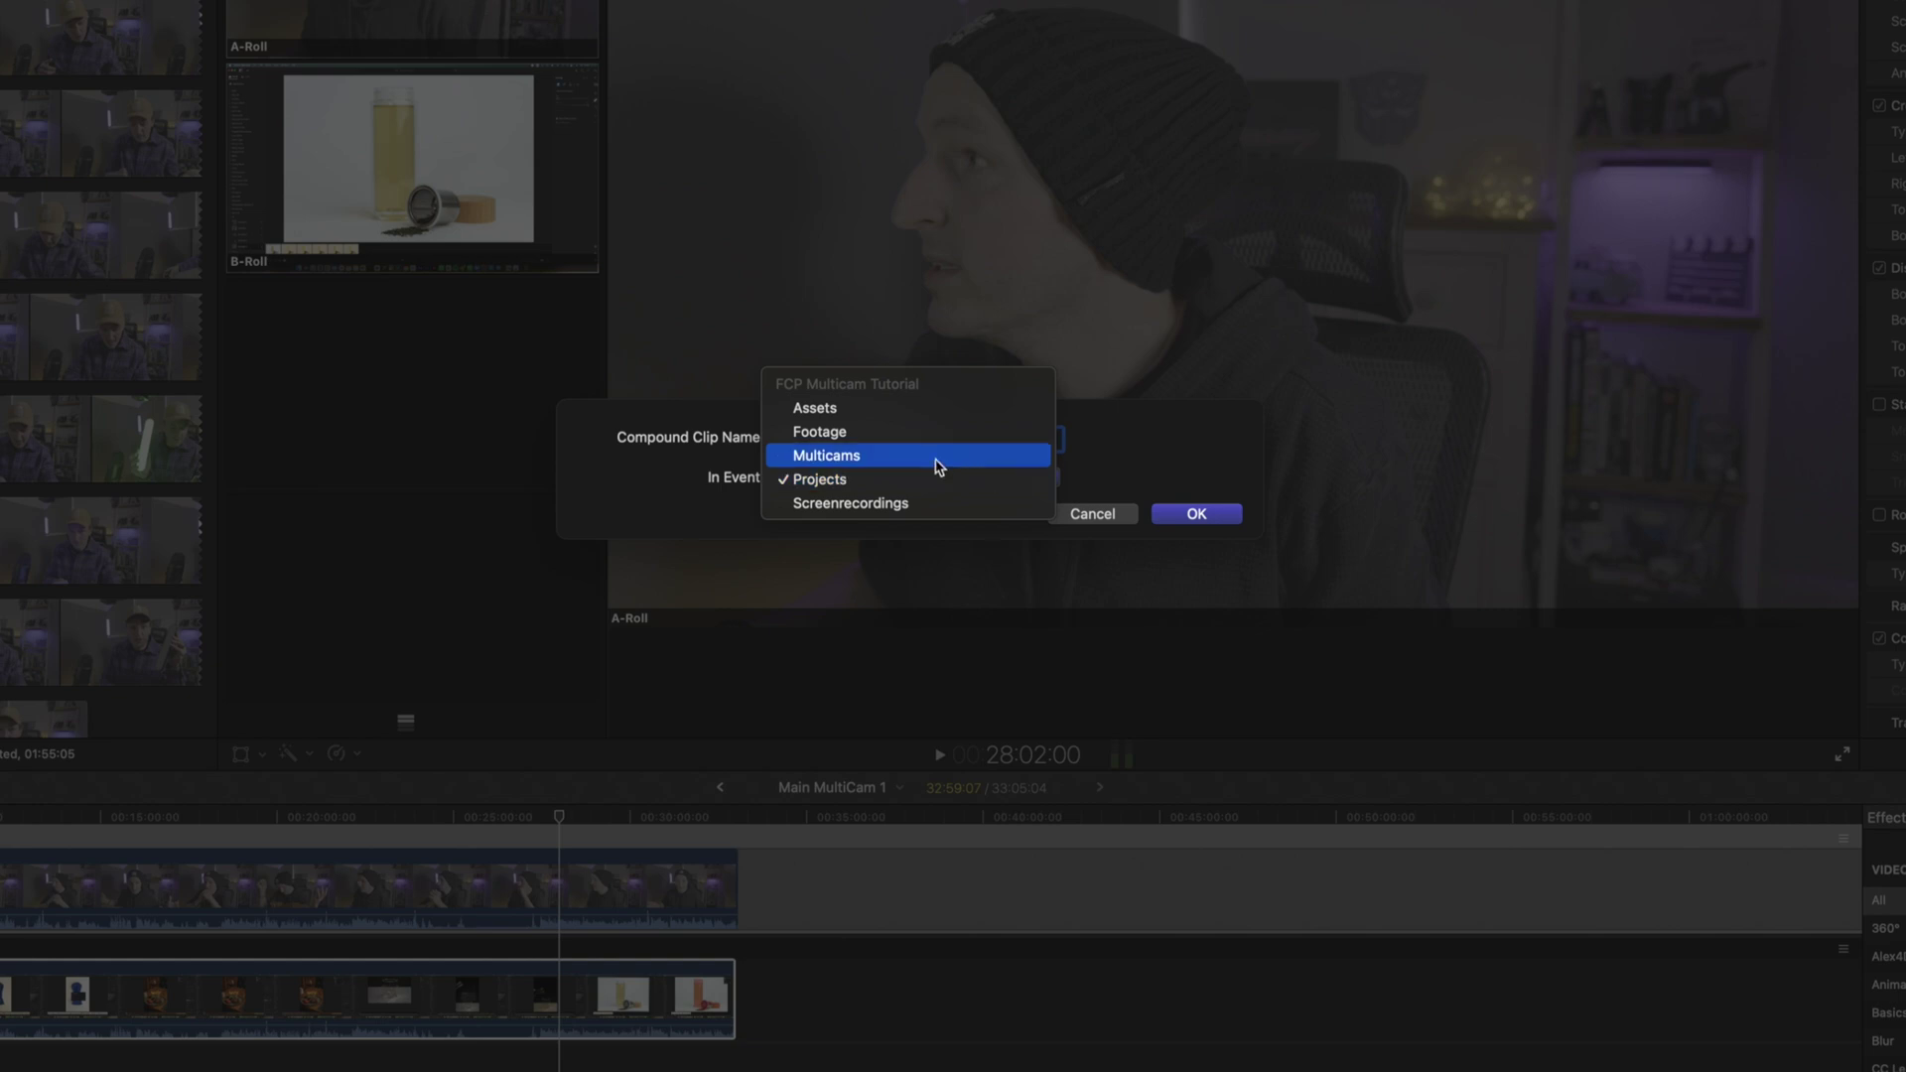
# Create the compound clip Screenrecording COMP from the B-Roll screen recording and open it
pyautogui.click(1199, 515)
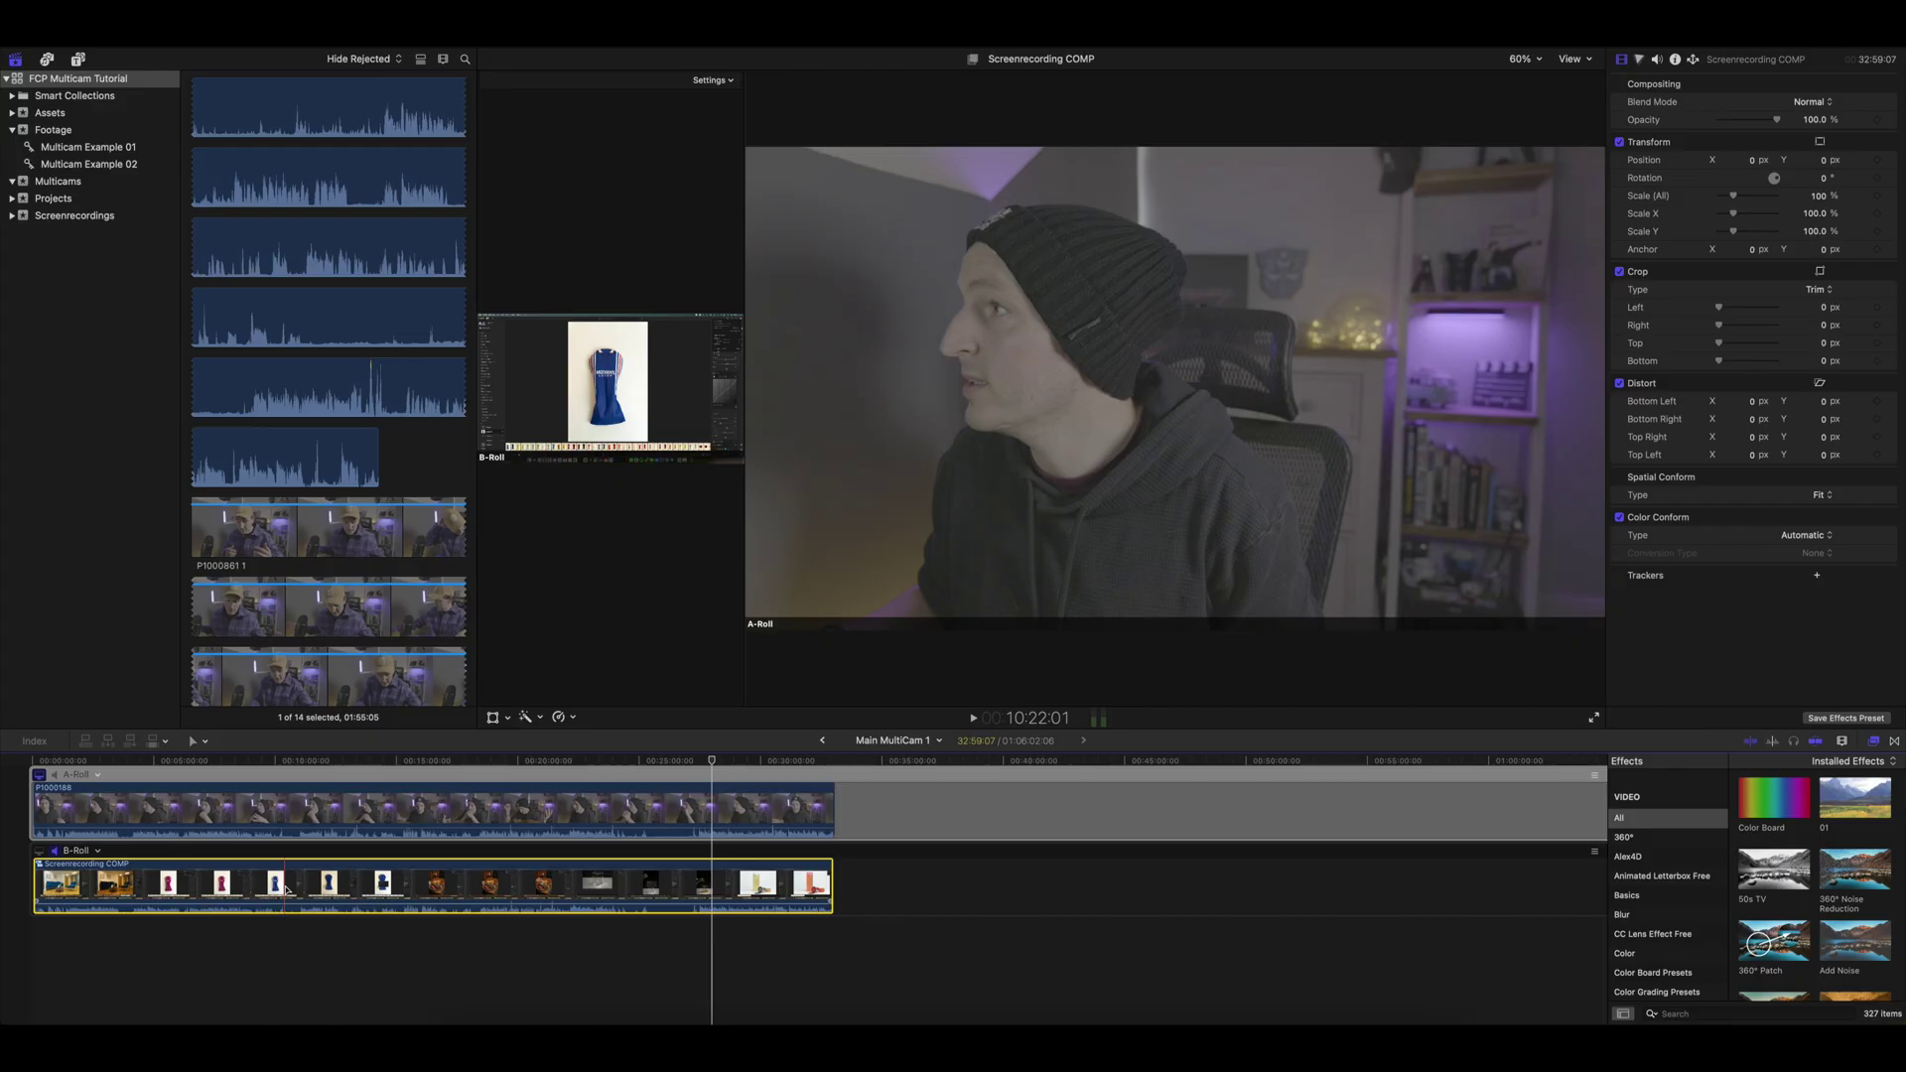
pyautogui.doubleClick(287, 891)
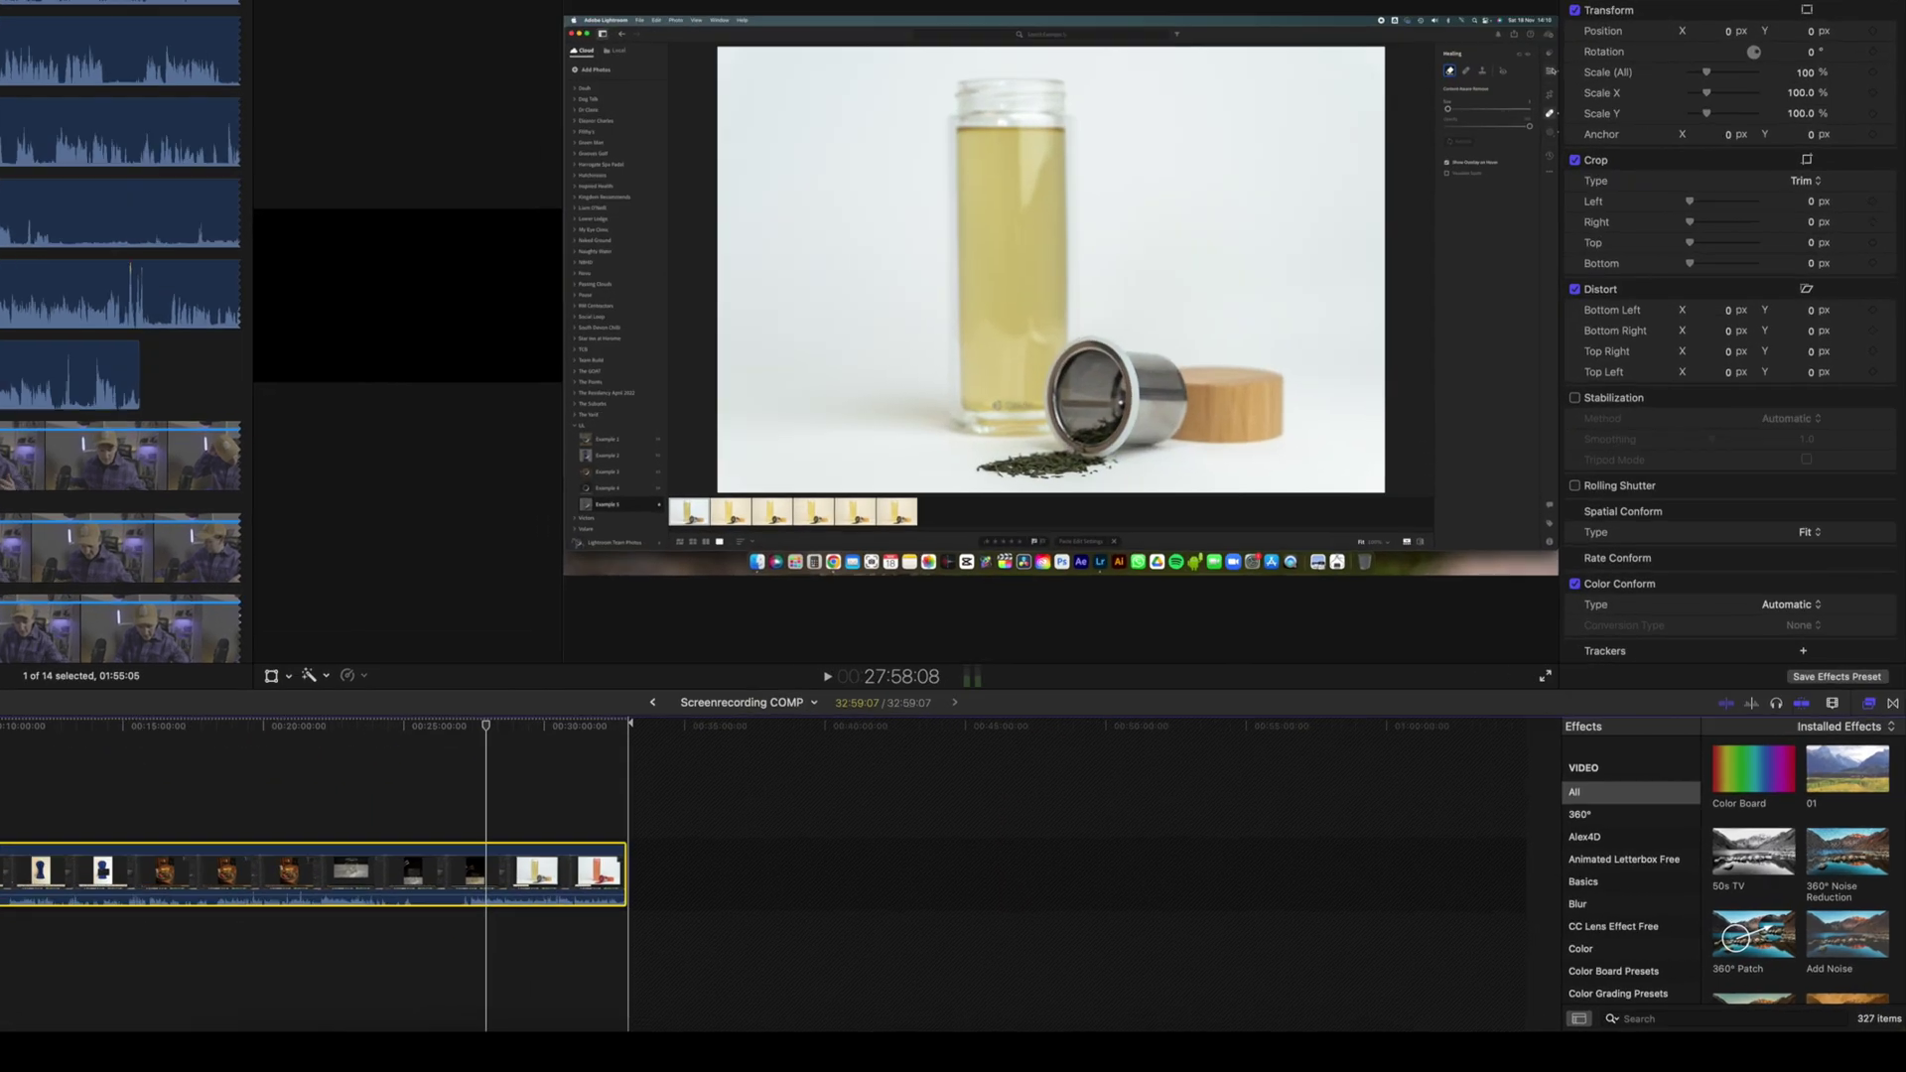
# Search the effects for Letter, apply the Letterbox effect to the screen recording clip and adjust its border size
pyautogui.click(1744, 1013)
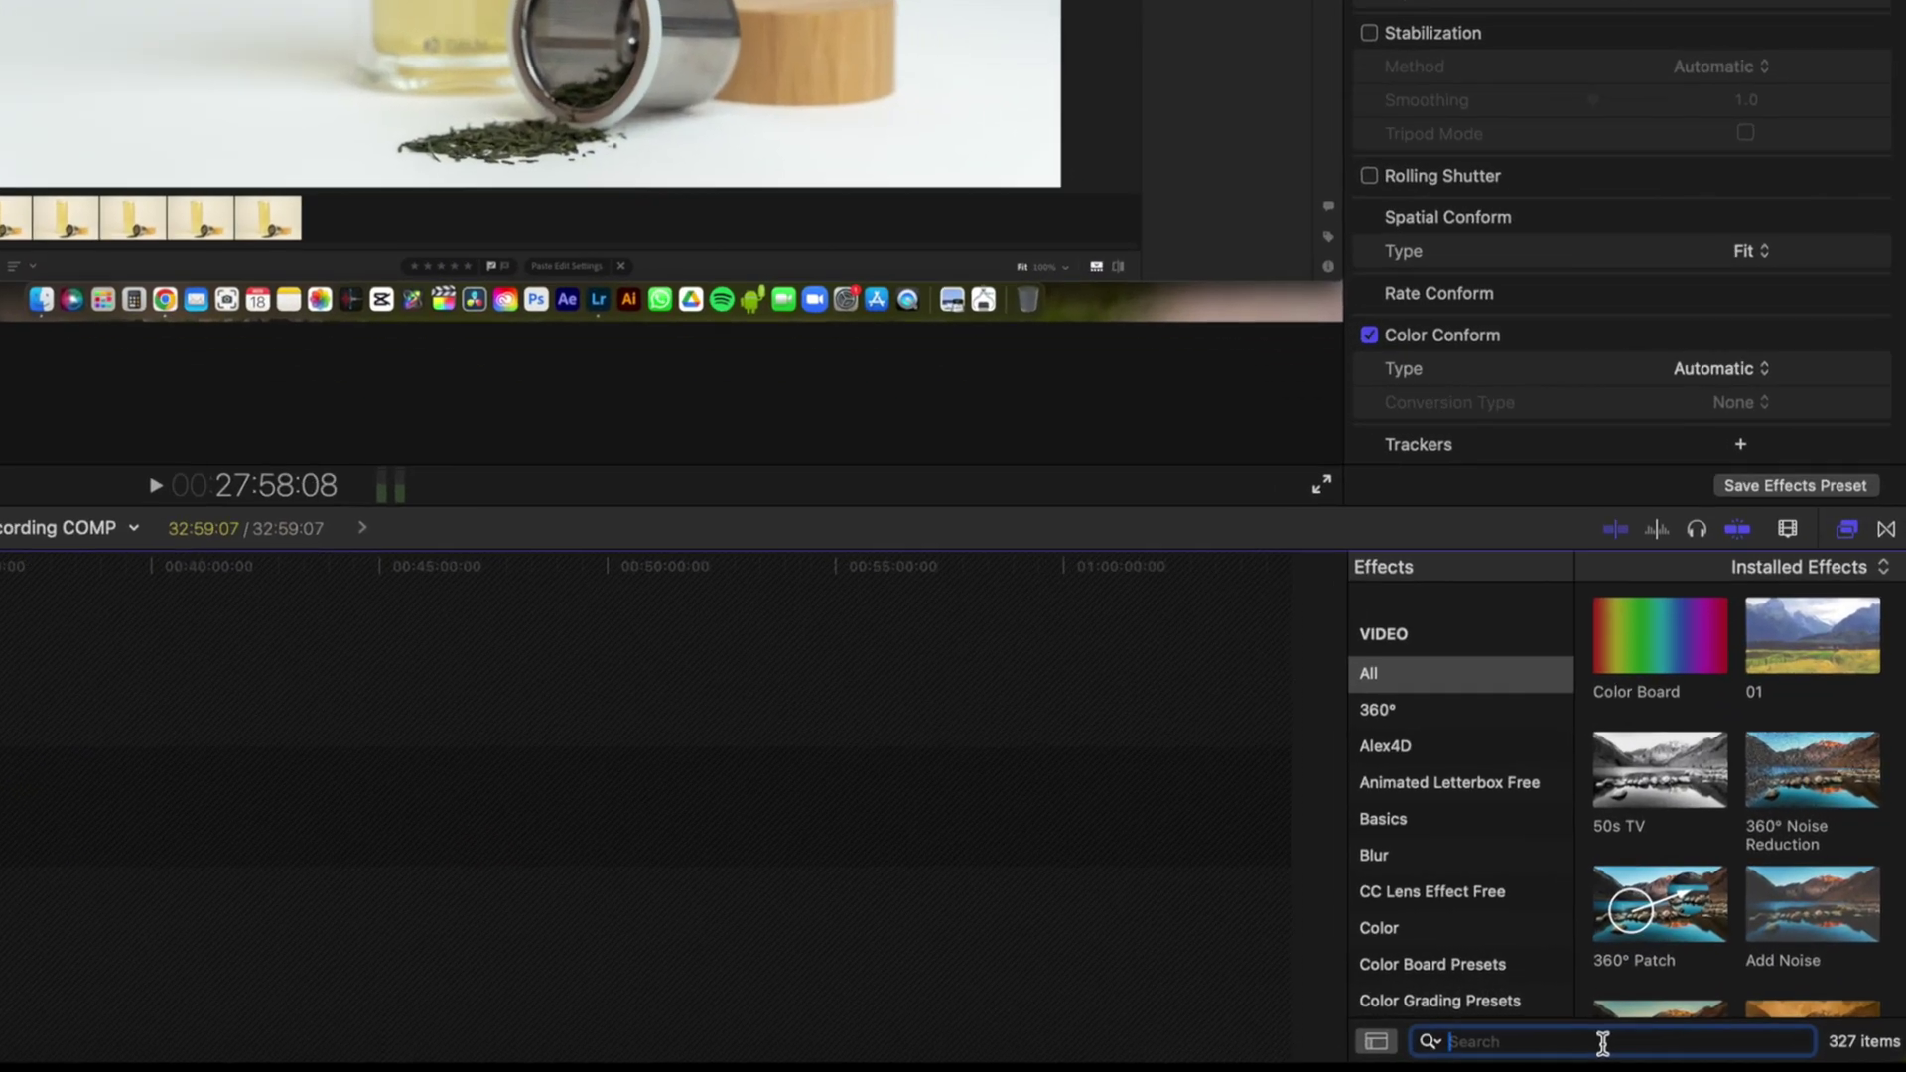
pyautogui.write('Lette')
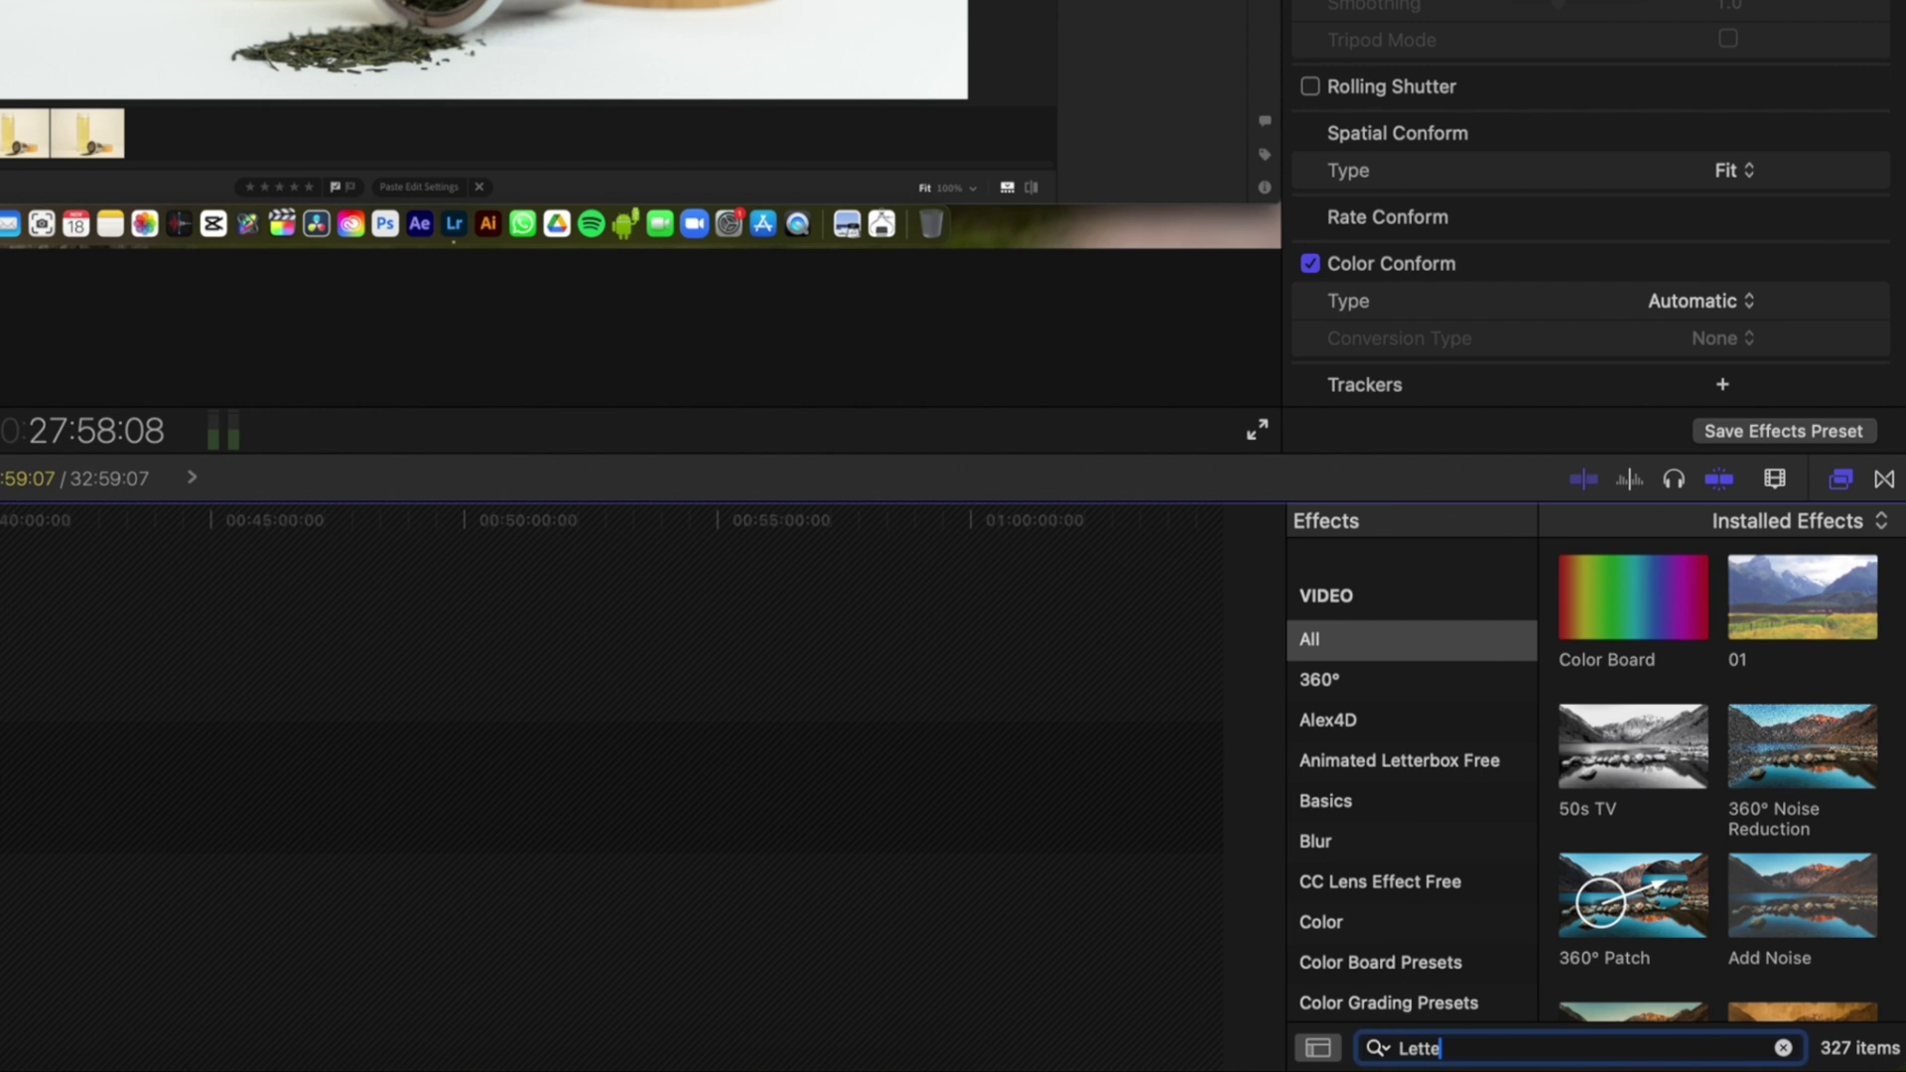
pyautogui.write('r')
pyautogui.moveTo(1811, 615); pyautogui.dragTo(1105, 848)
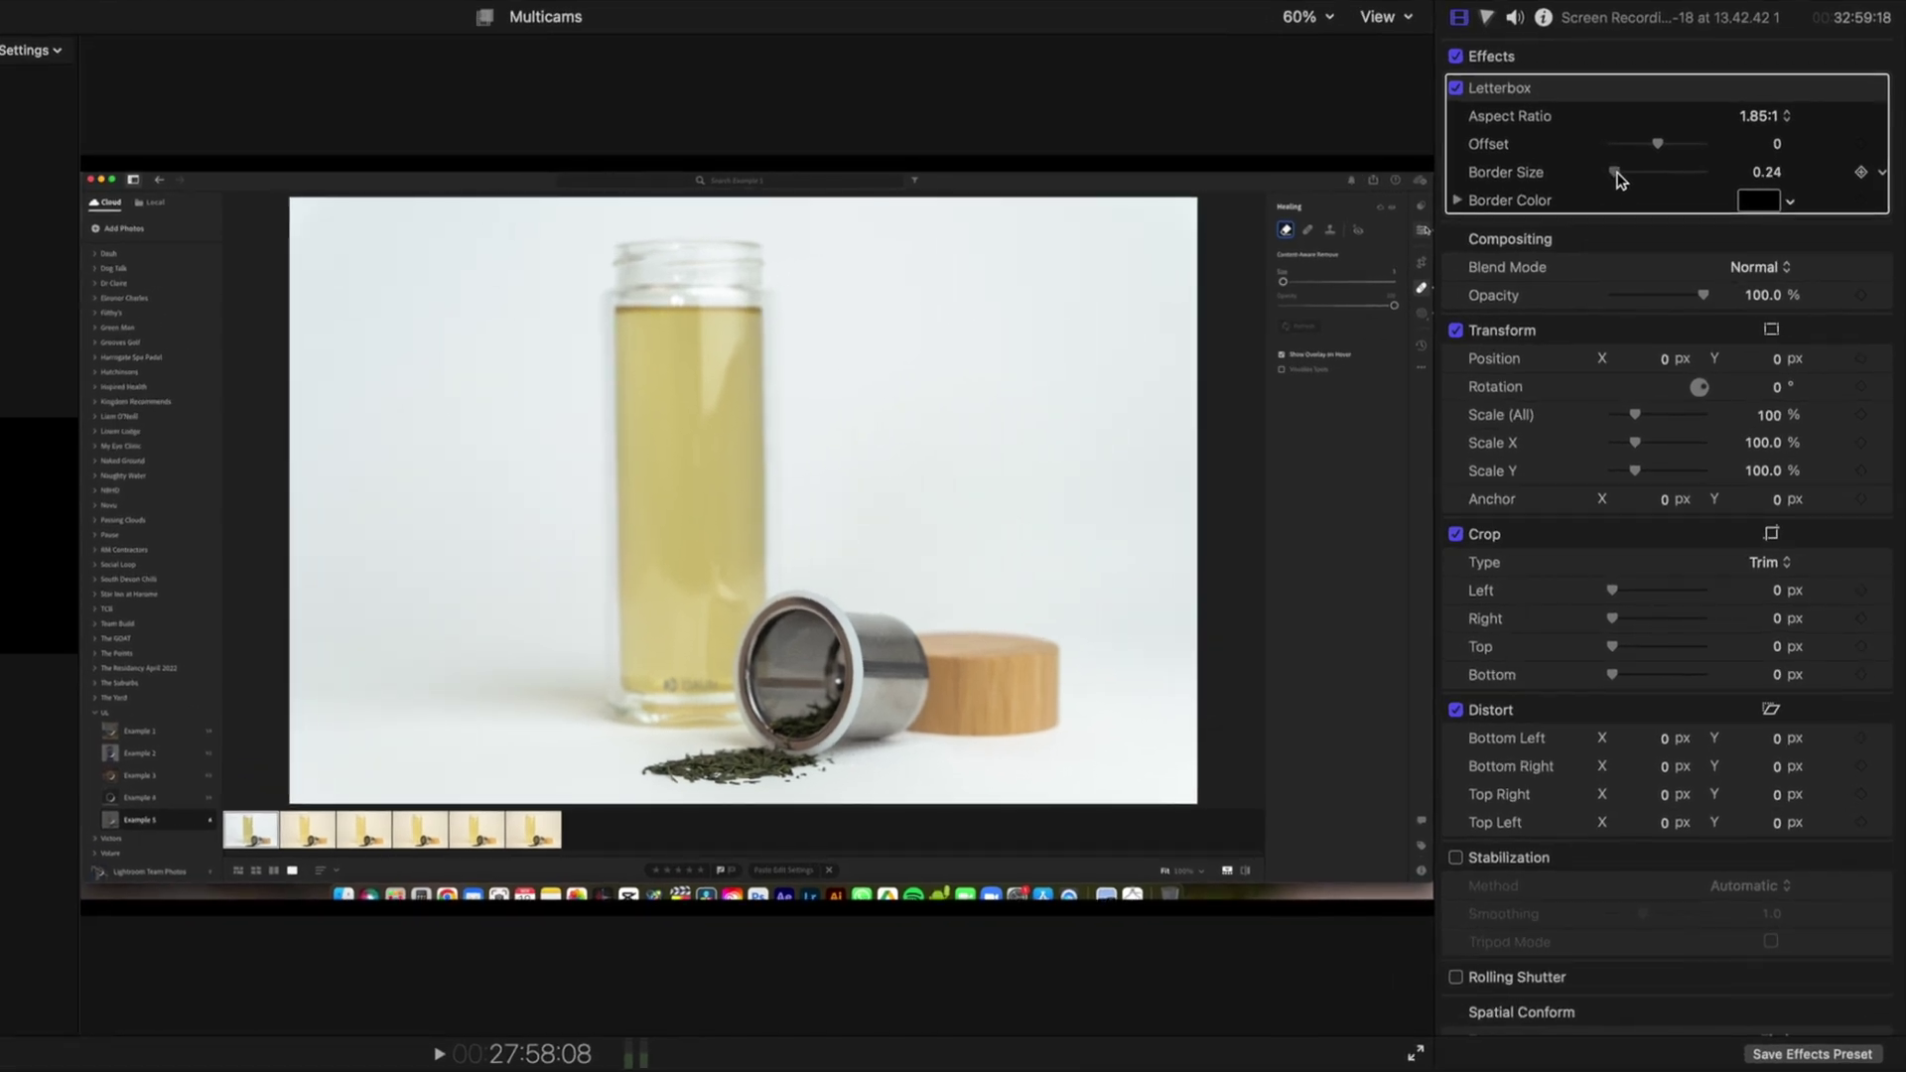
pyautogui.moveTo(1662, 145); pyautogui.dragTo(1624, 172)
pyautogui.click(1766, 172)
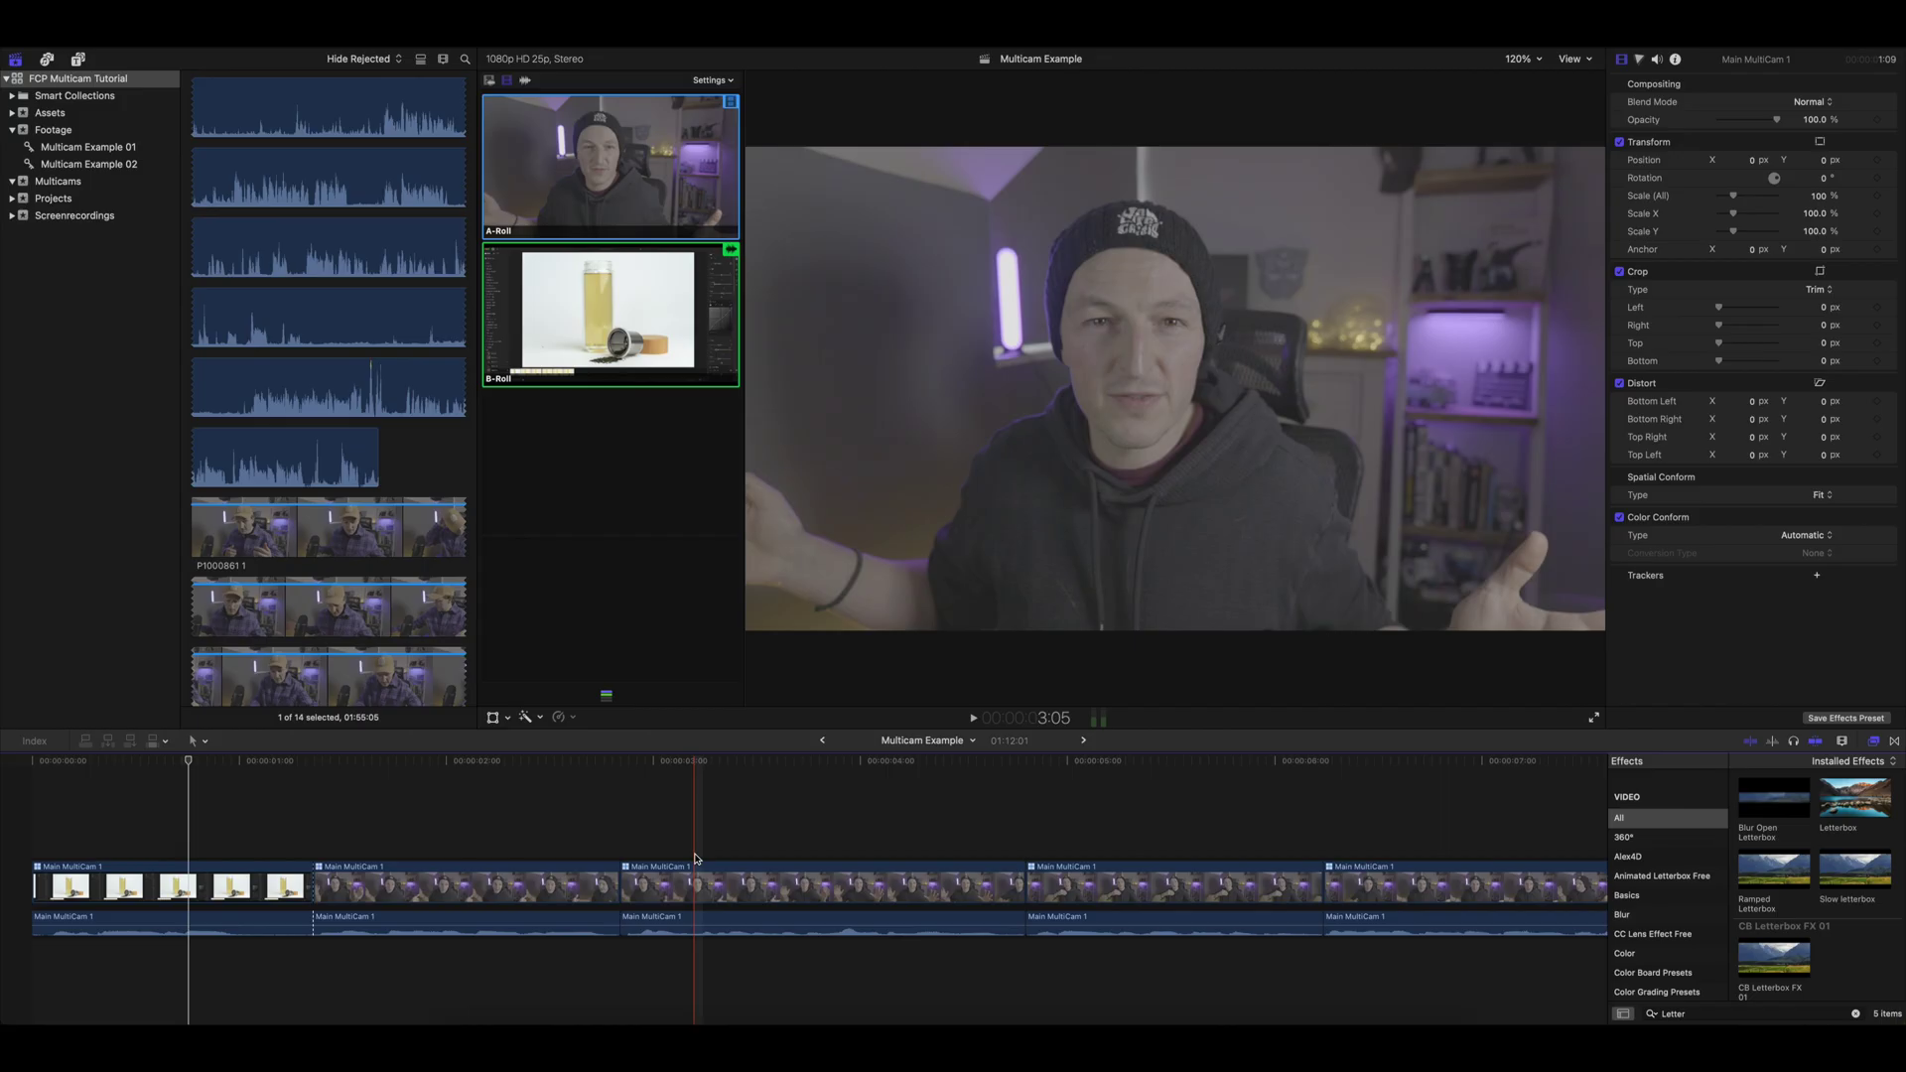
# Open the Main MultiCam 1 clip, turn on the effects of its A-Roll clip P1000188, and return to the Multicam Example timeline
pyautogui.doubleClick(554, 883)
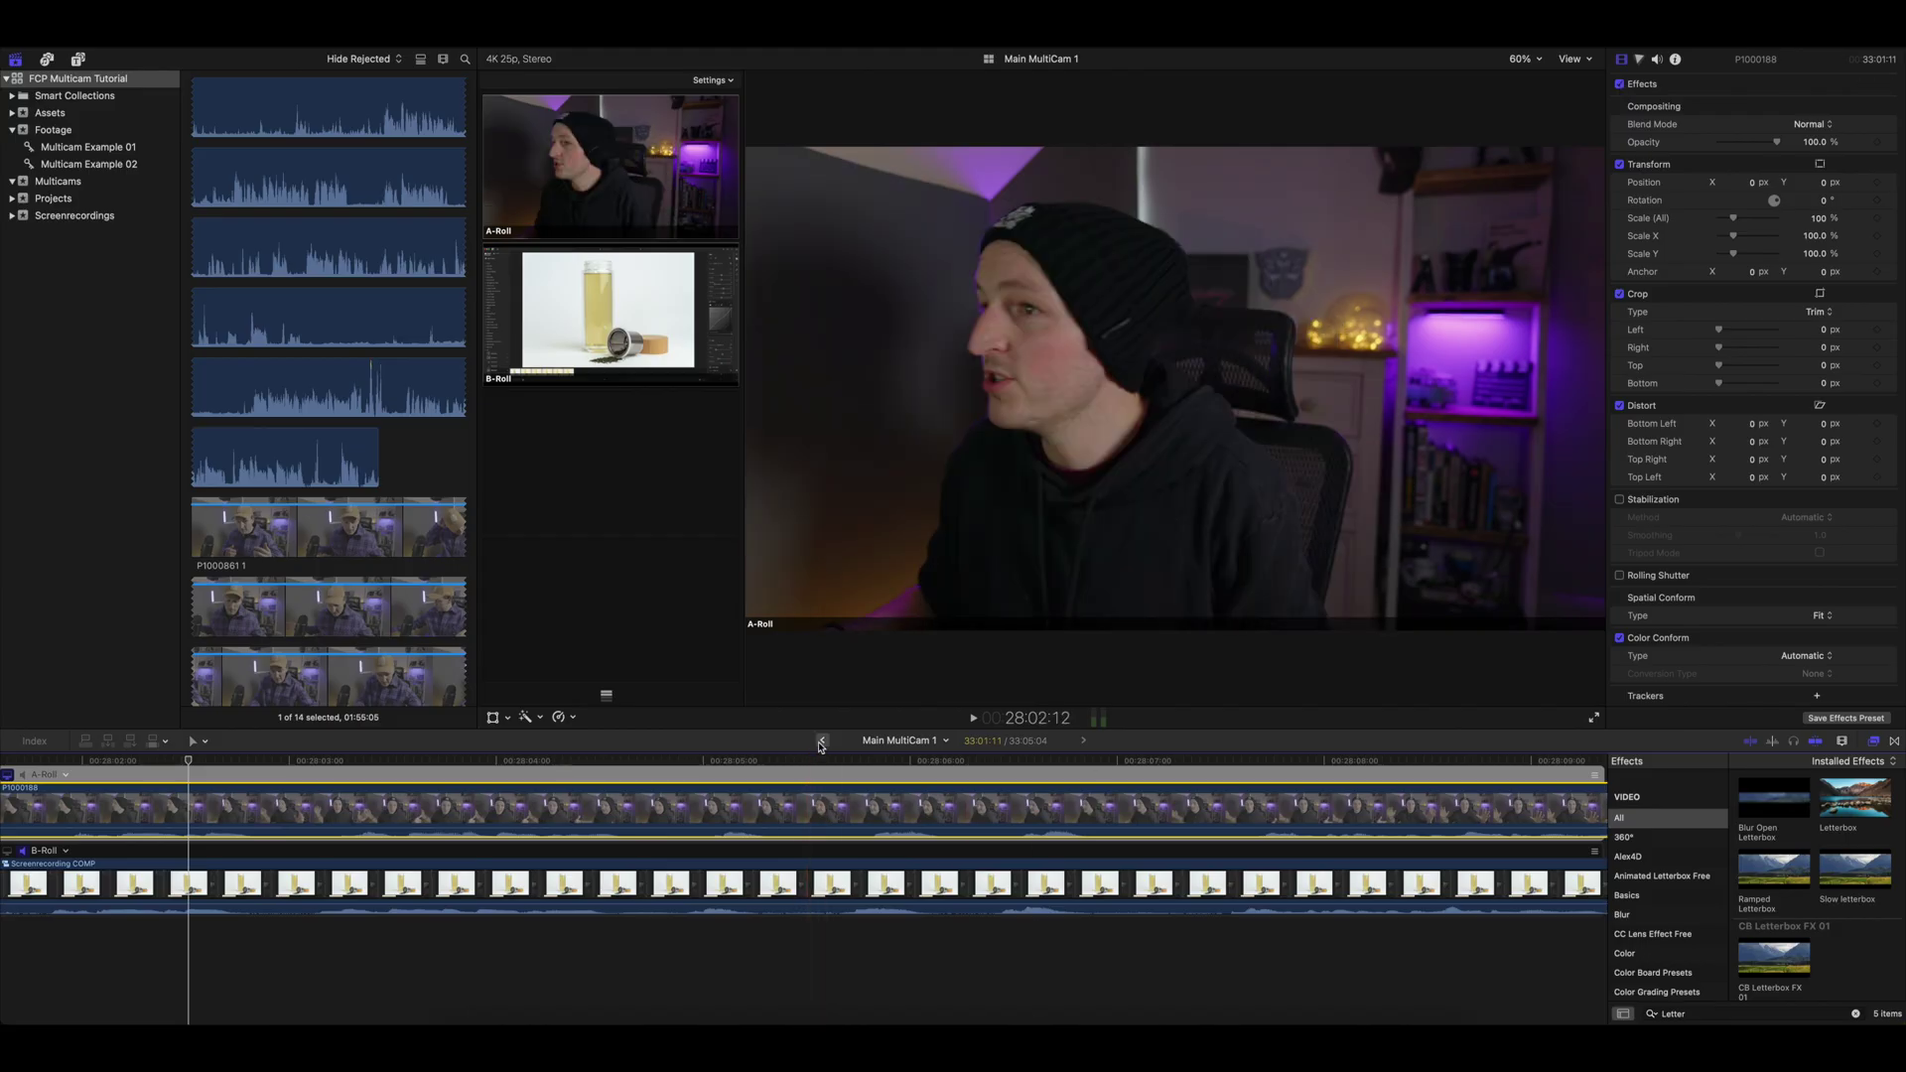
pyautogui.click(821, 743)
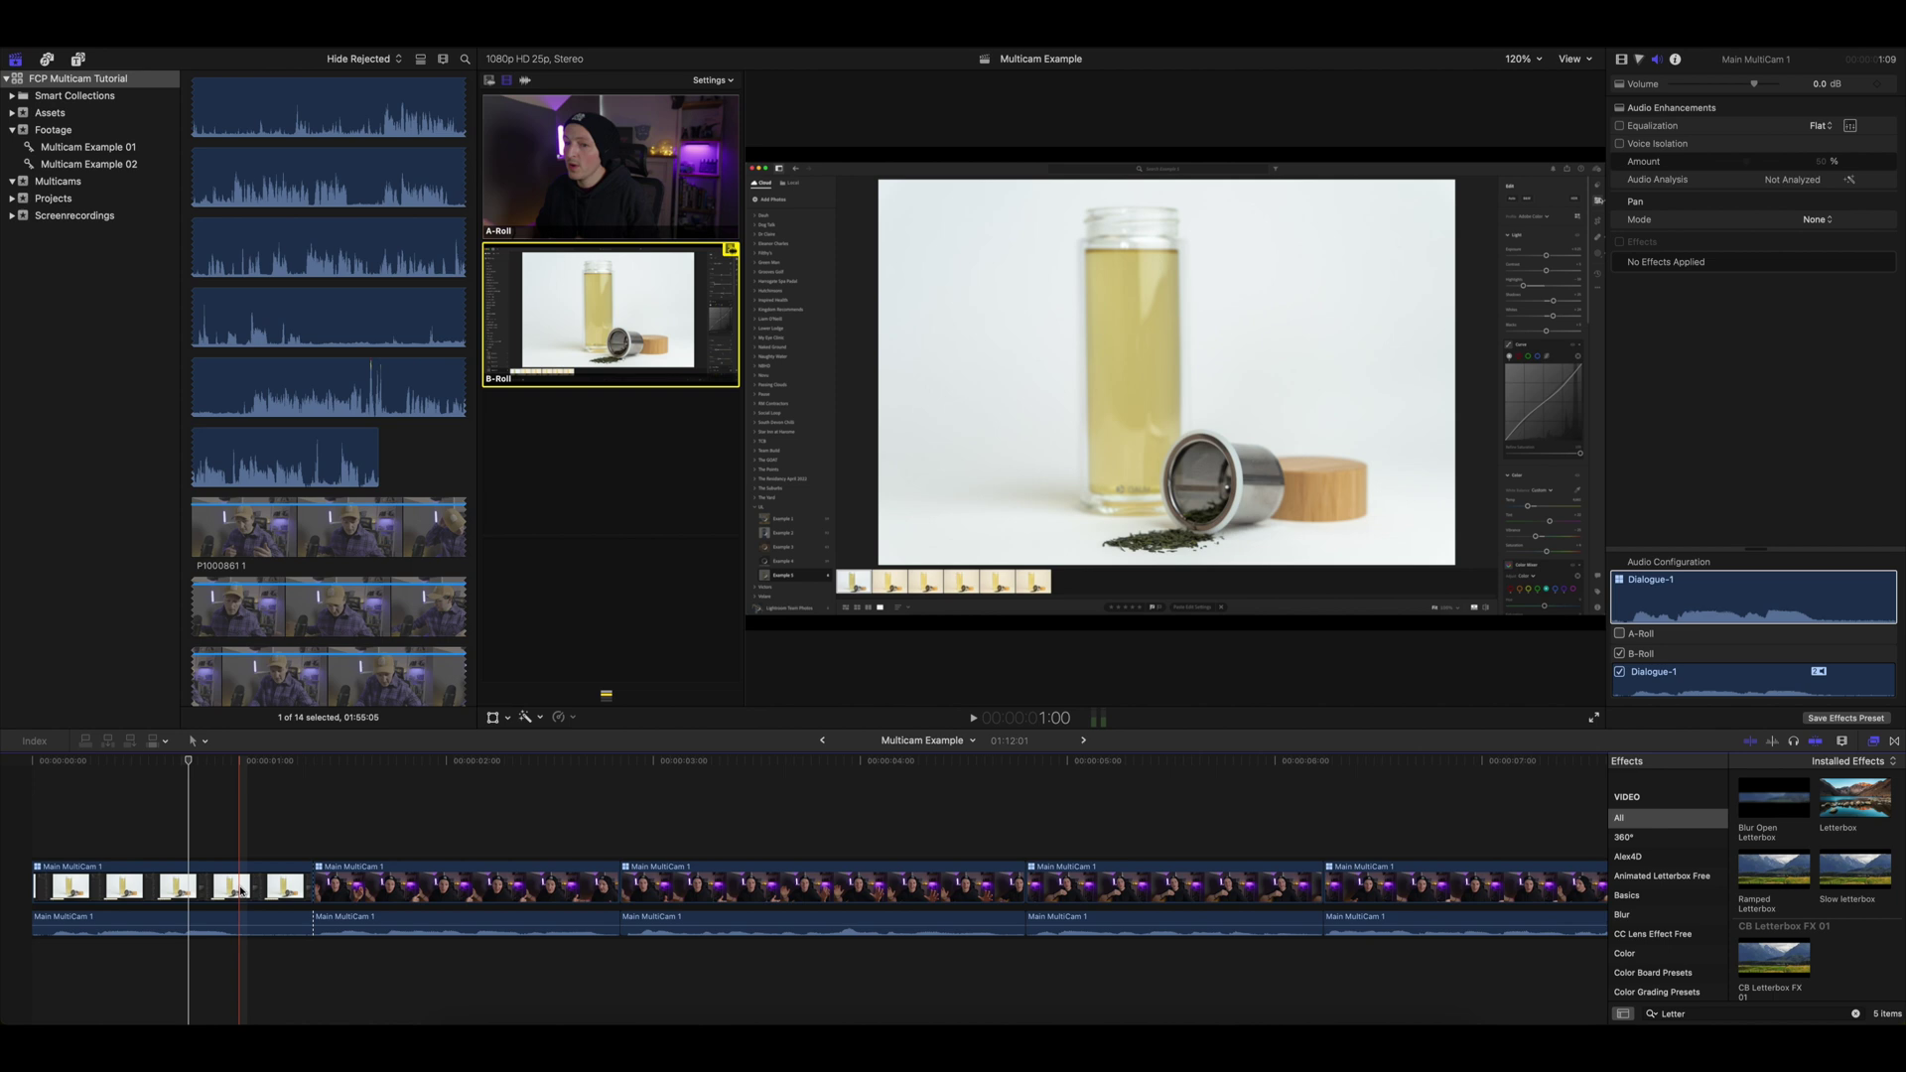
# Open Screenrecording COMP from the first B-Roll clip of the Multicam Example timeline and select its screen recording
pyautogui.doubleClick(240, 890)
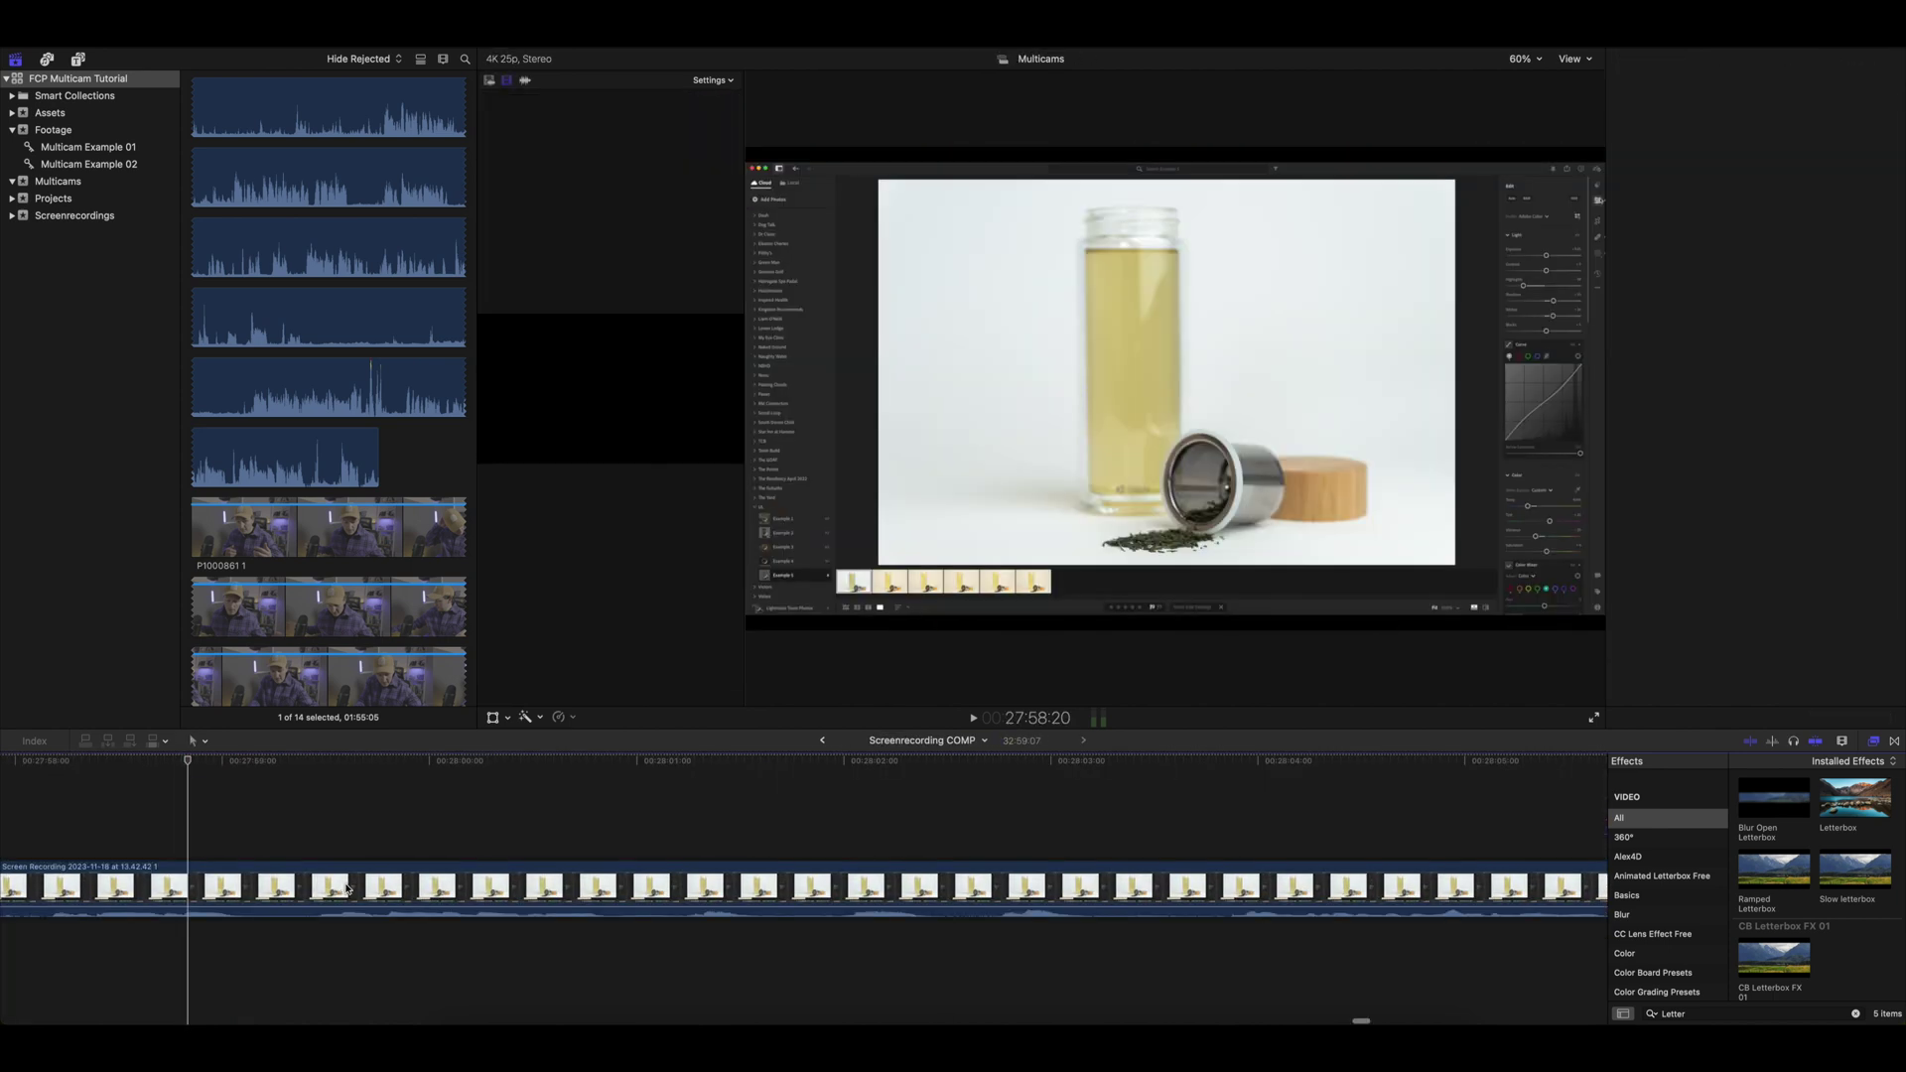
pyautogui.click(347, 888)
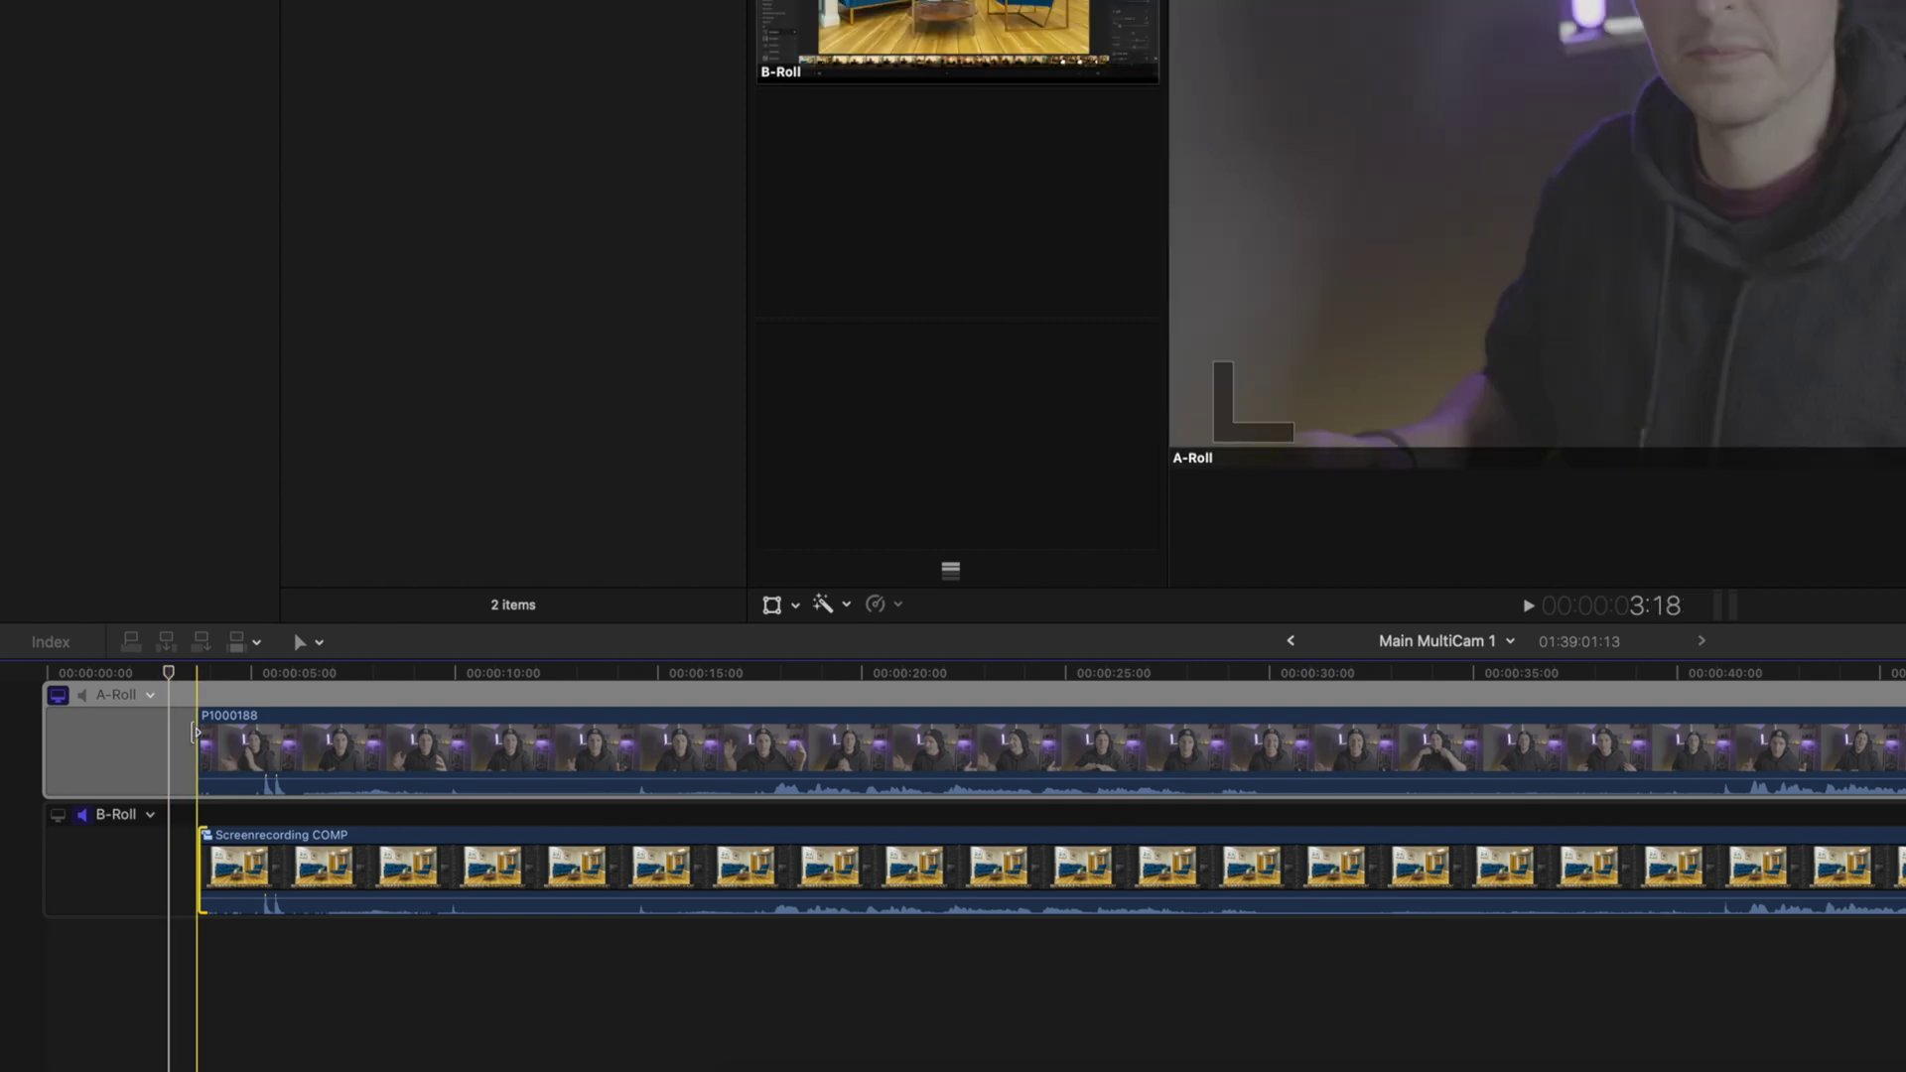
# Trim the start of the Screenrecording COMP clip in the B-Roll angle and extend it back to its original start
pyautogui.moveTo(209, 868); pyautogui.dragTo(225, 861)
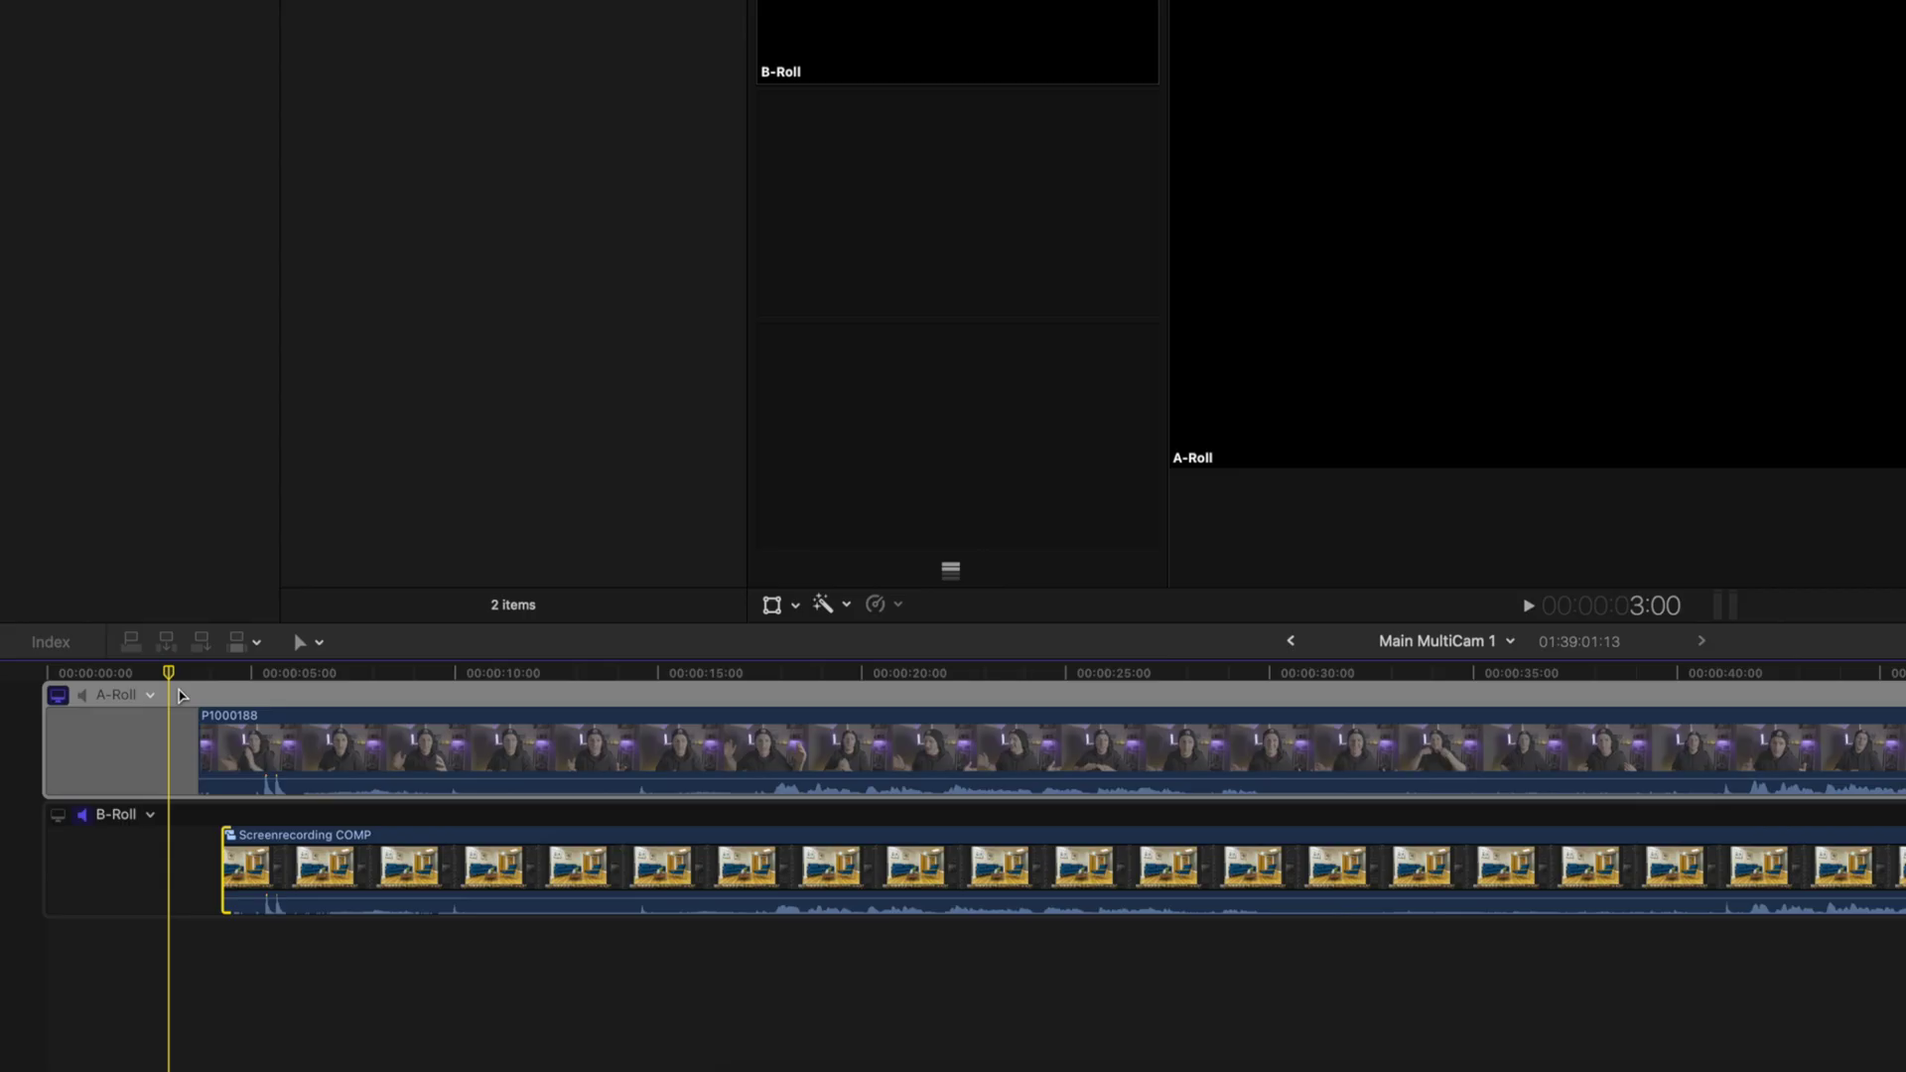
pyautogui.moveTo(225, 871); pyautogui.dragTo(199, 871)
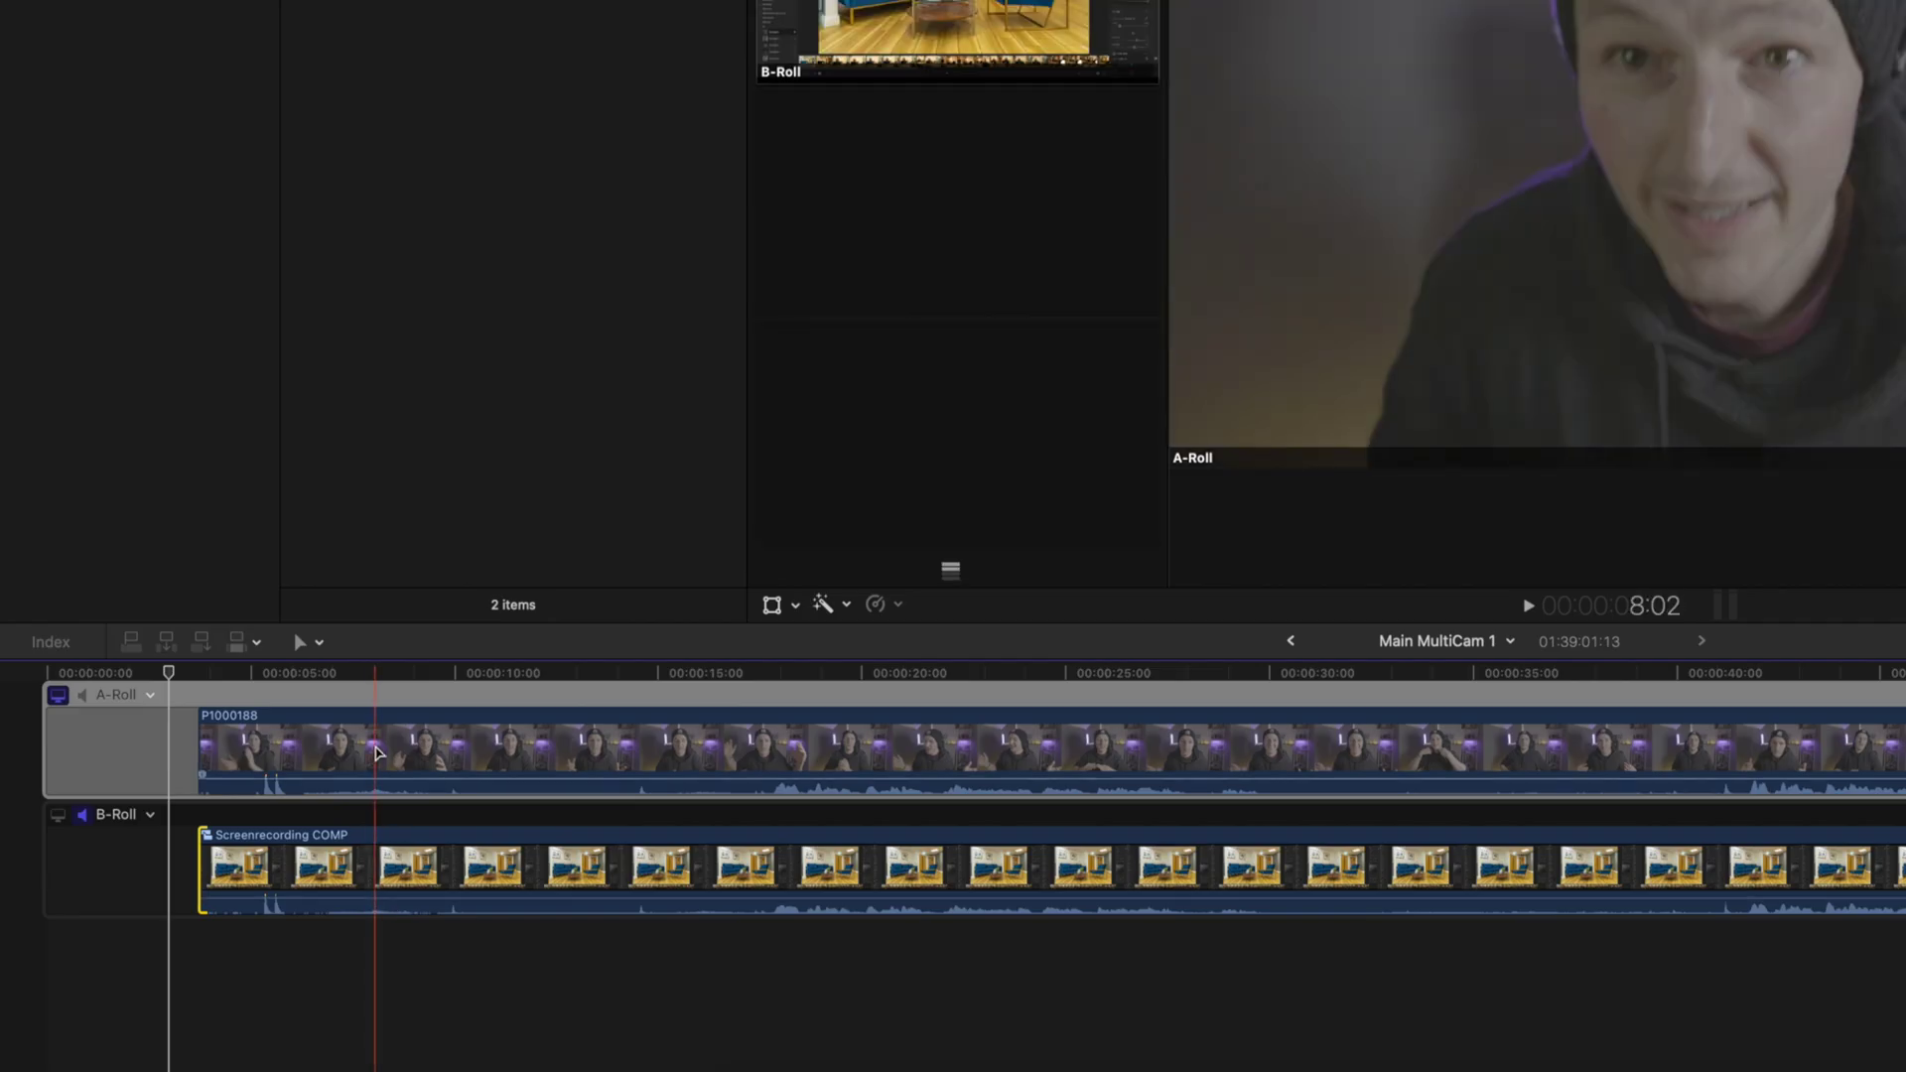
# Create the compound clip Projects Clip from the A-Roll clip P1000188, look inside it and return to Main MultiCam 1
pyautogui.rightClick(382, 749)
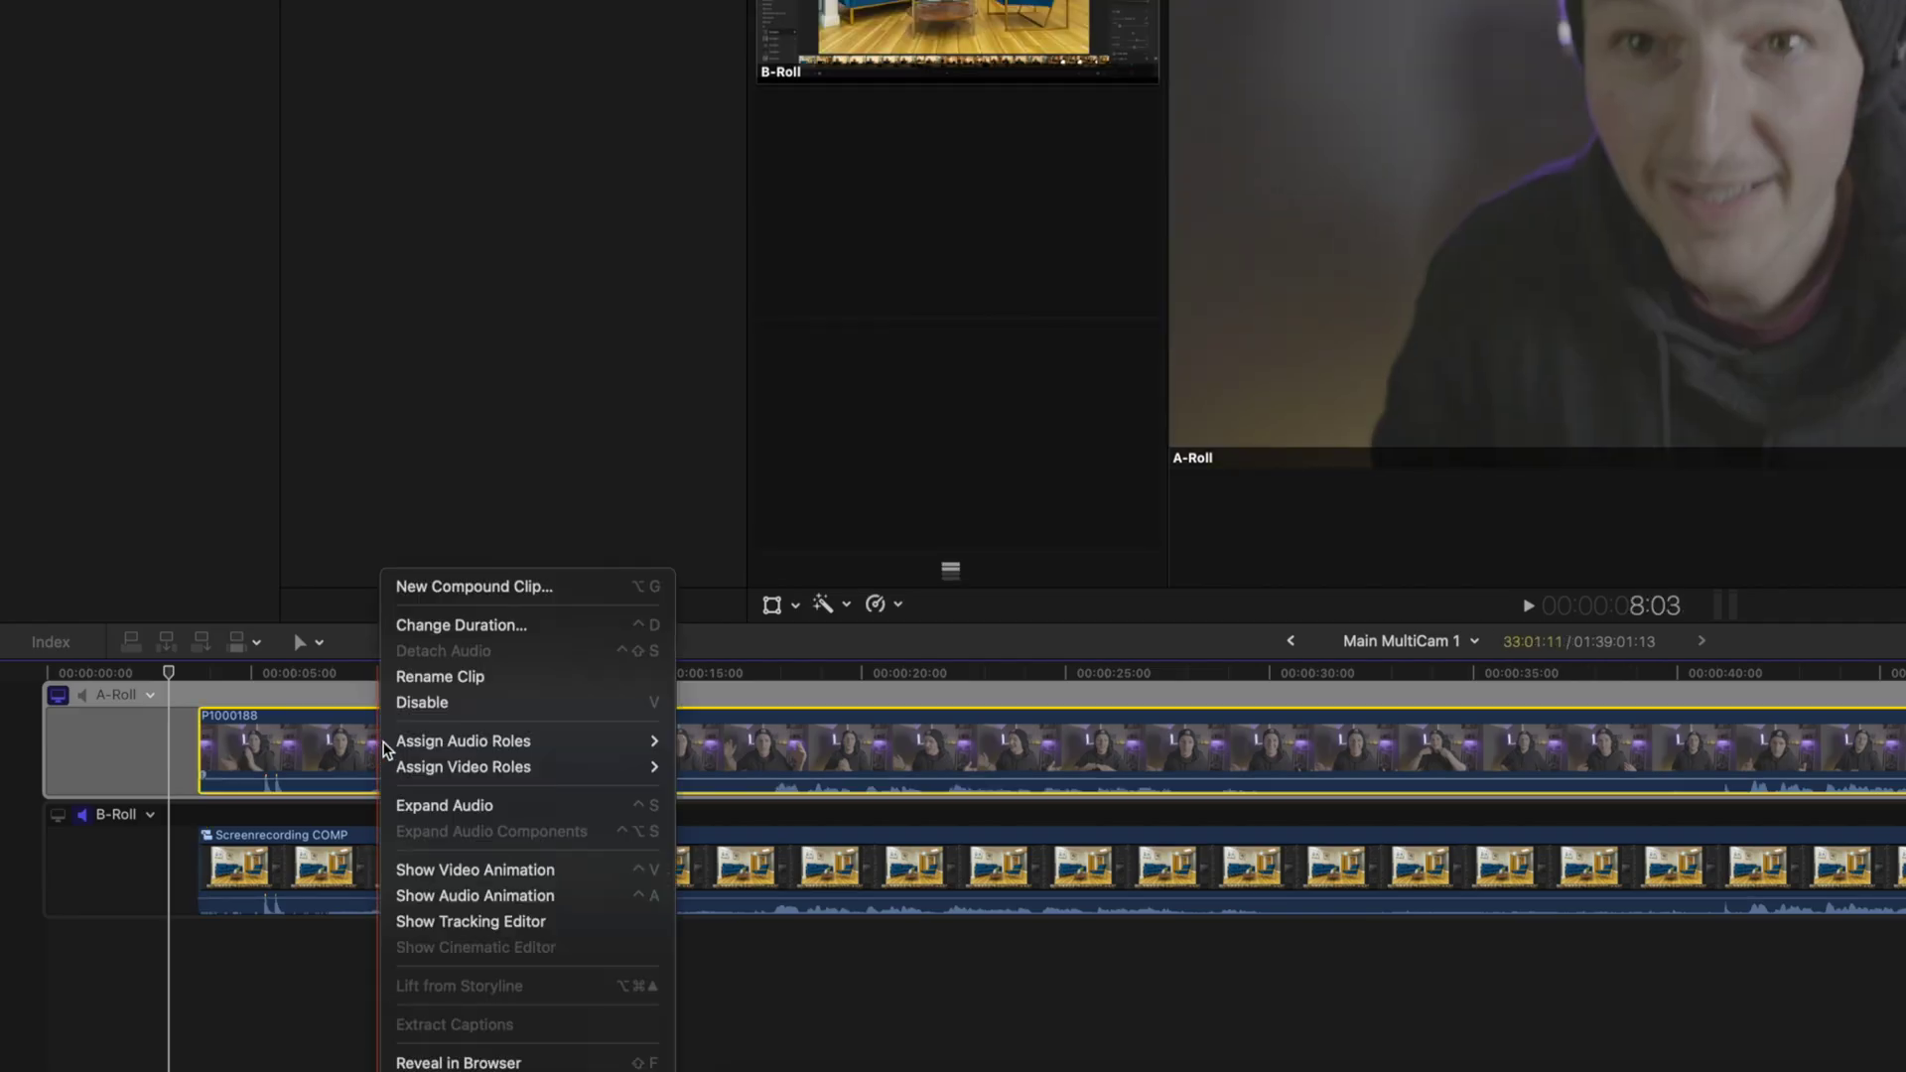
pyautogui.click(438, 587)
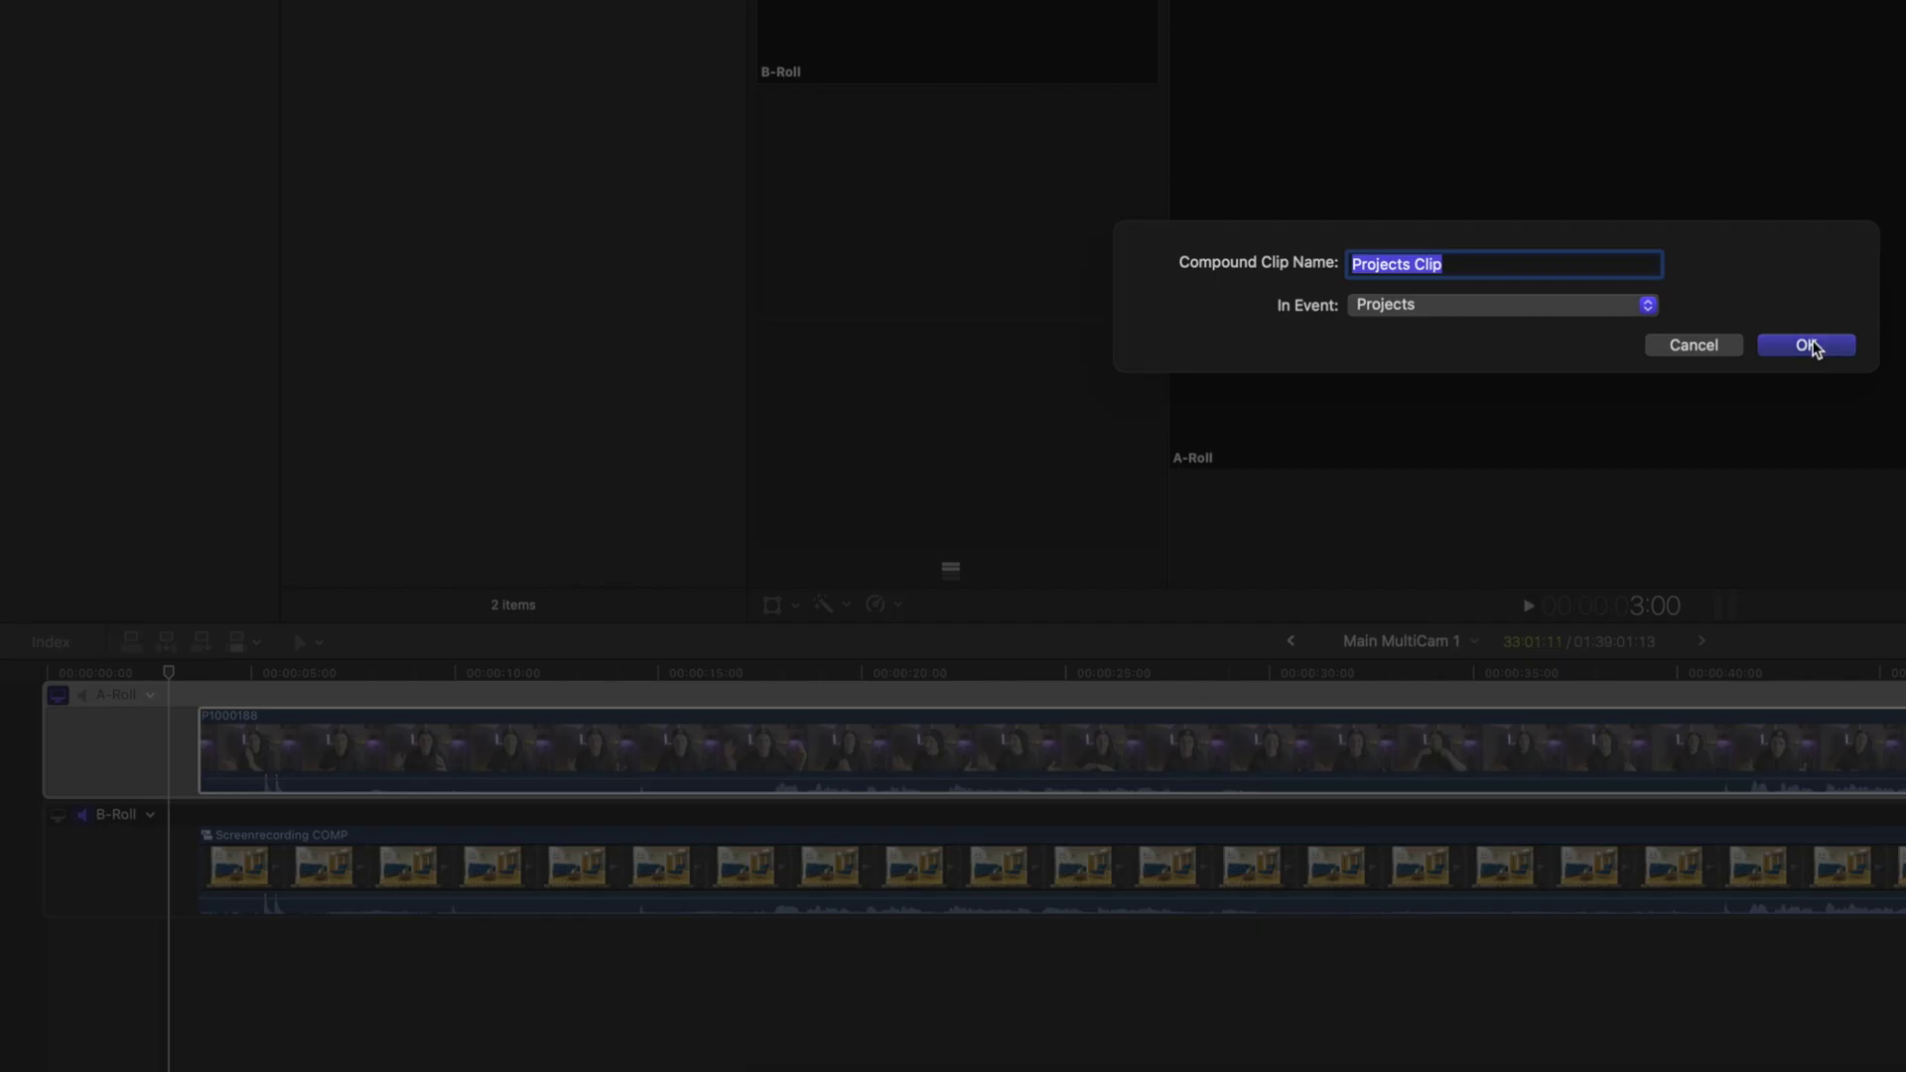
pyautogui.click(1806, 345)
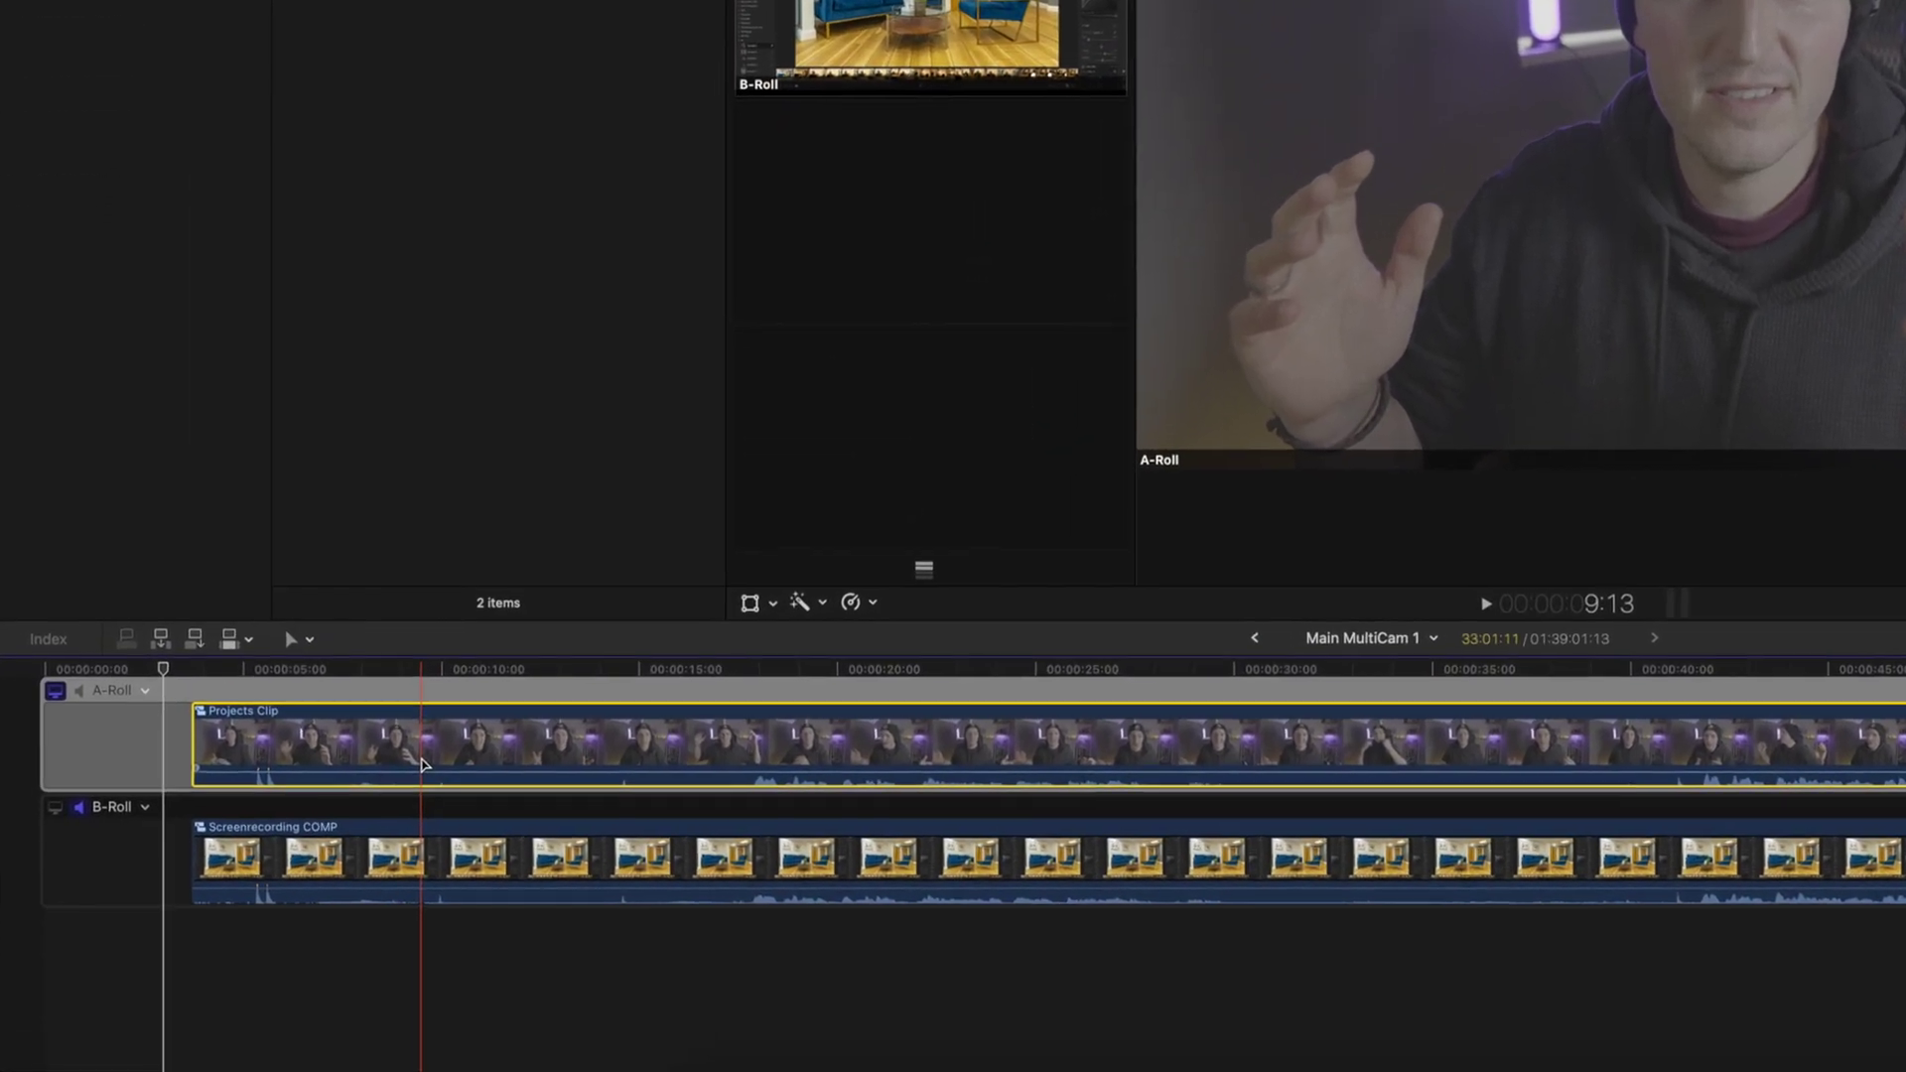
pyautogui.doubleClick(423, 763)
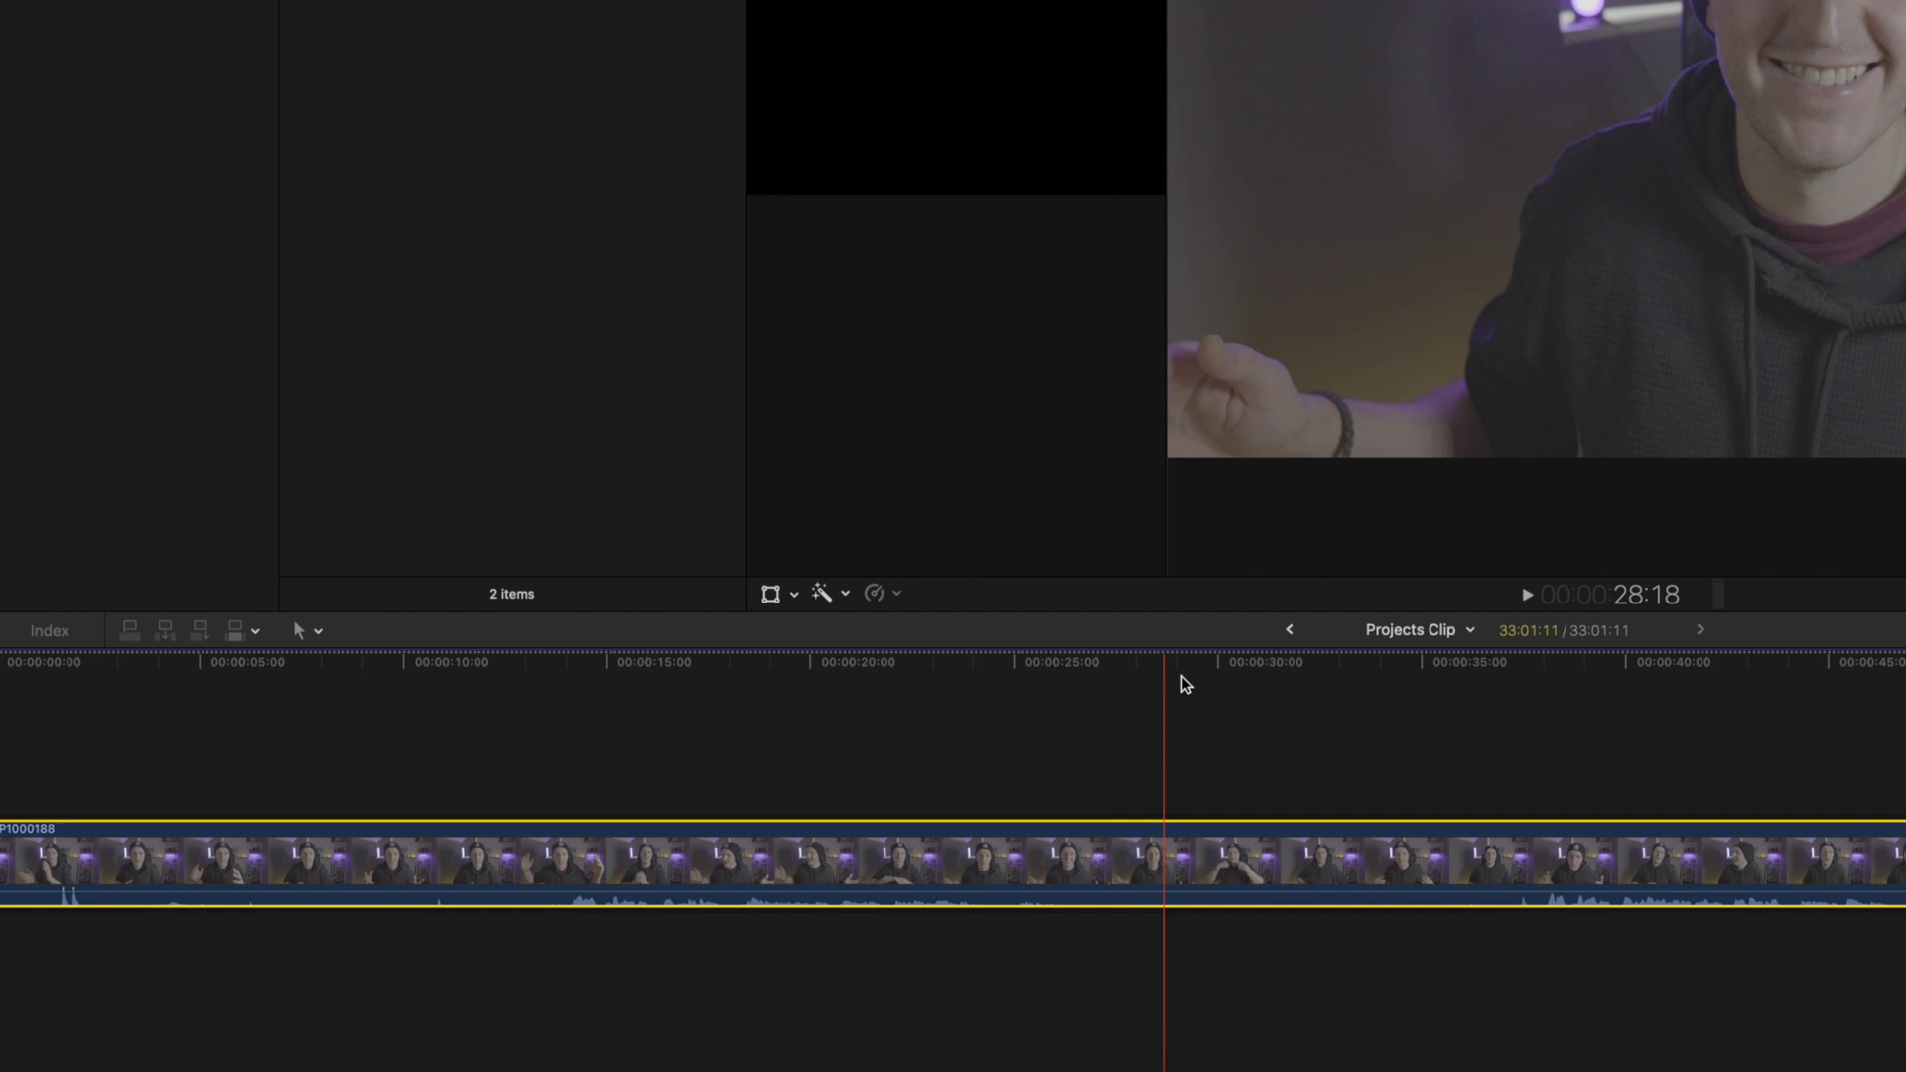
pyautogui.click(1290, 630)
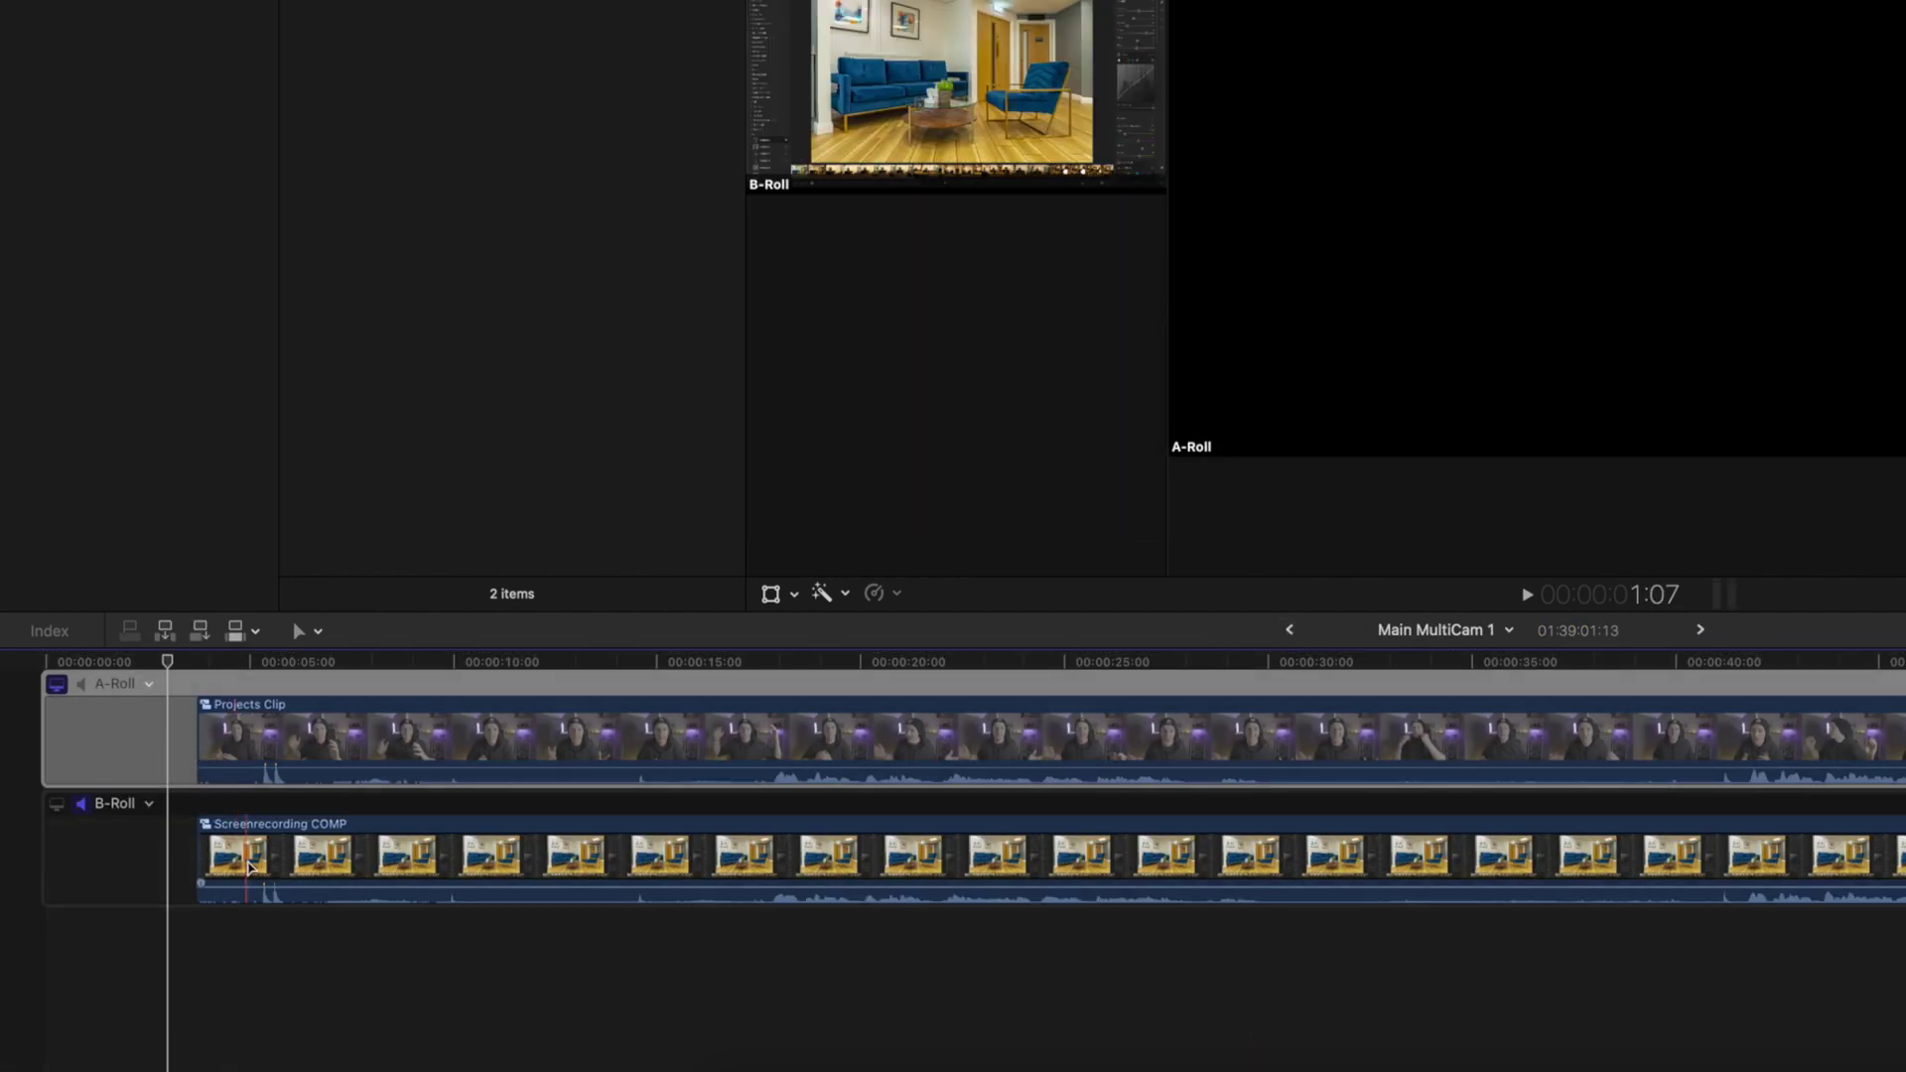
# In Screenrecording COMP, place camera clip P1000188 above the screen recording, scaled to 30% and positioned at X 1206.0, Y -625.9 px
pyautogui.doubleClick(248, 866)
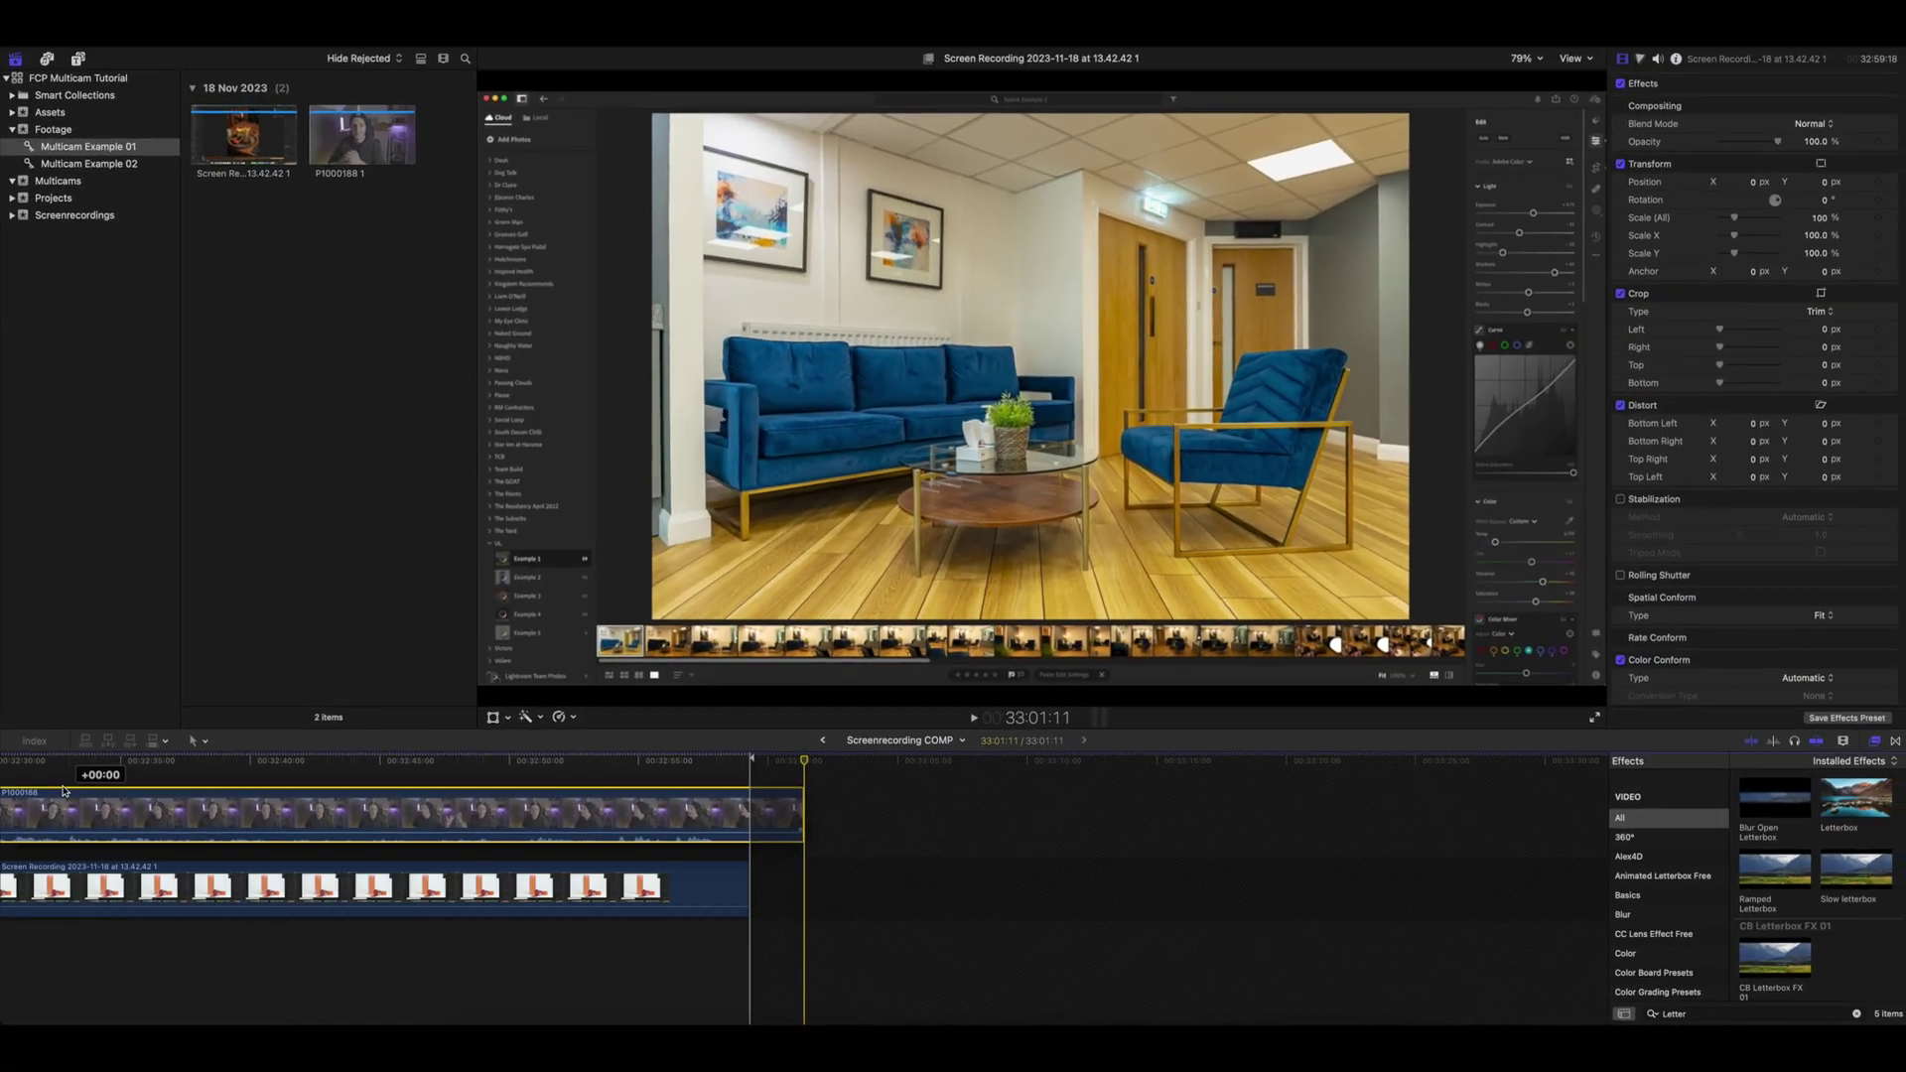
pyautogui.hotkey('shift', 'z')
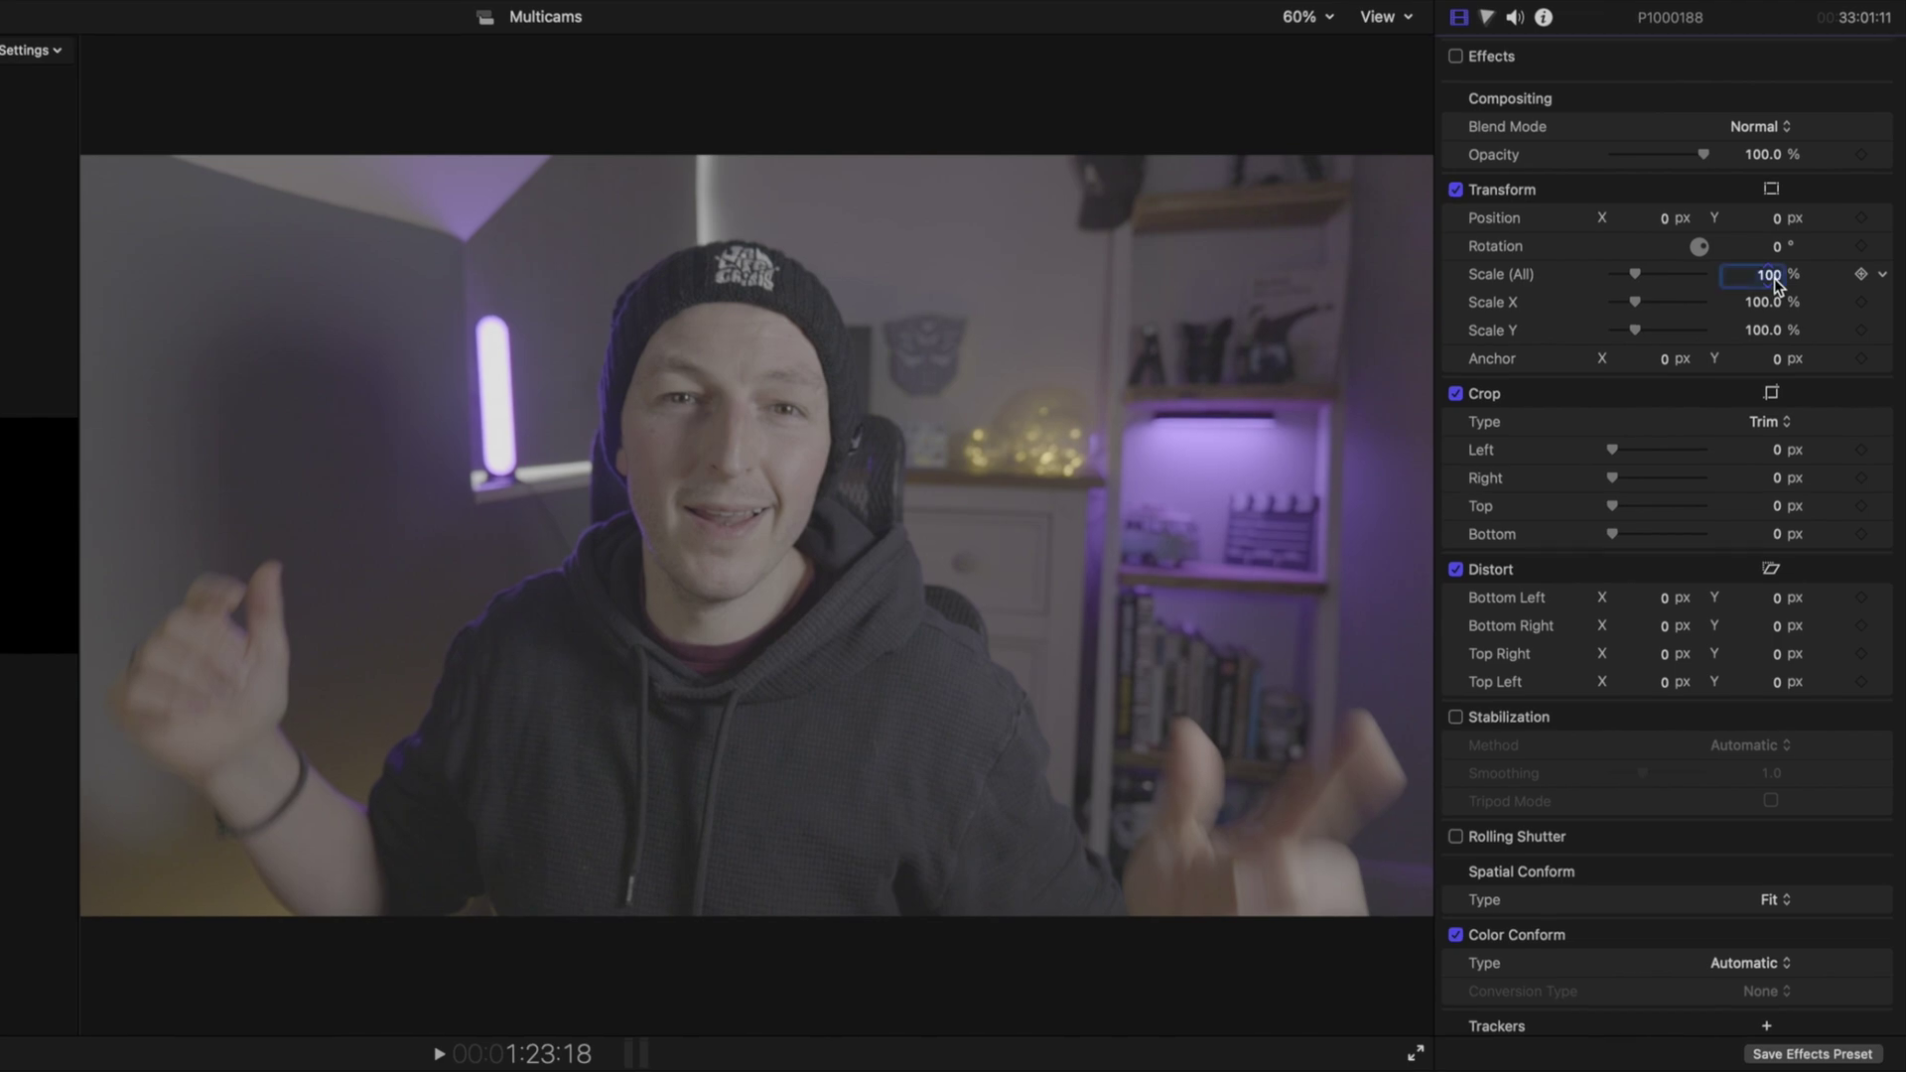
pyautogui.write('30')
pyautogui.press('Return')
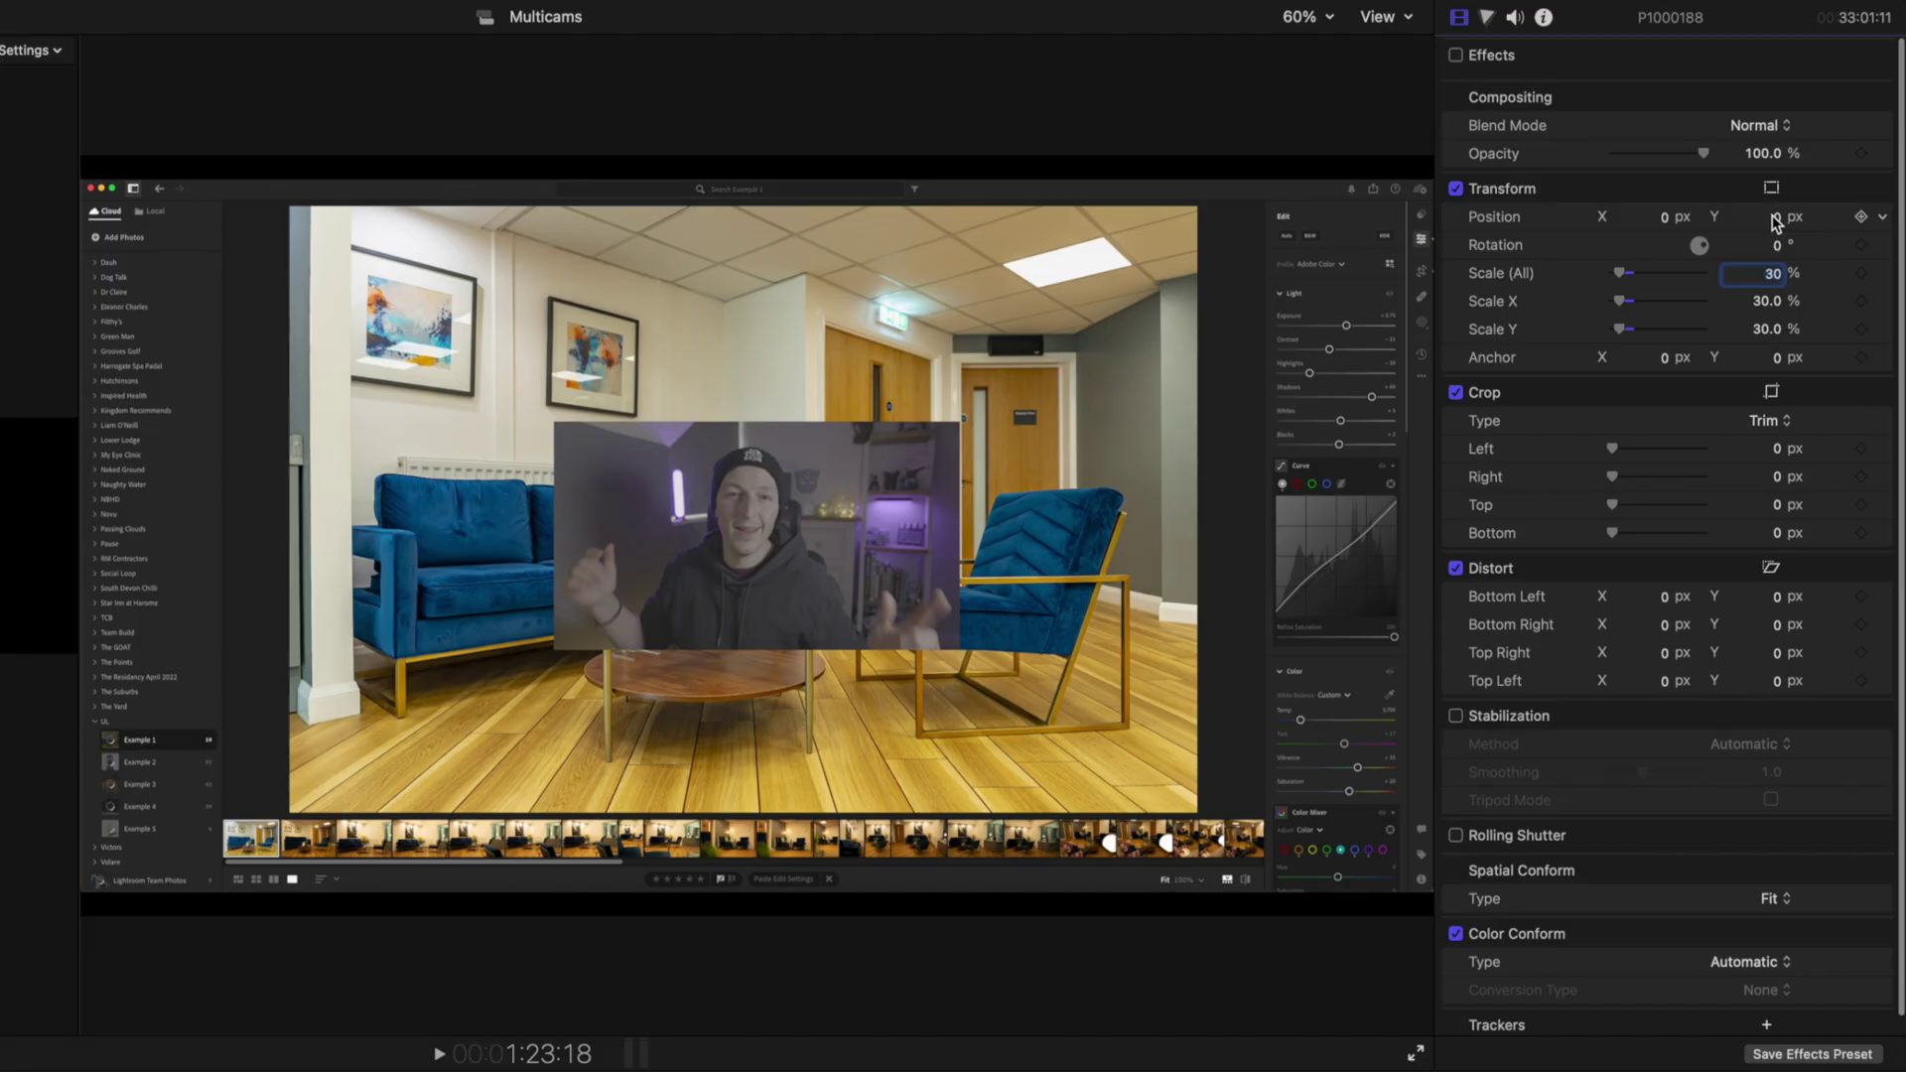
pyautogui.moveTo(1769, 217); pyautogui.dragTo(1769, 230)
pyautogui.moveTo(1643, 216); pyautogui.dragTo(1663, 220)
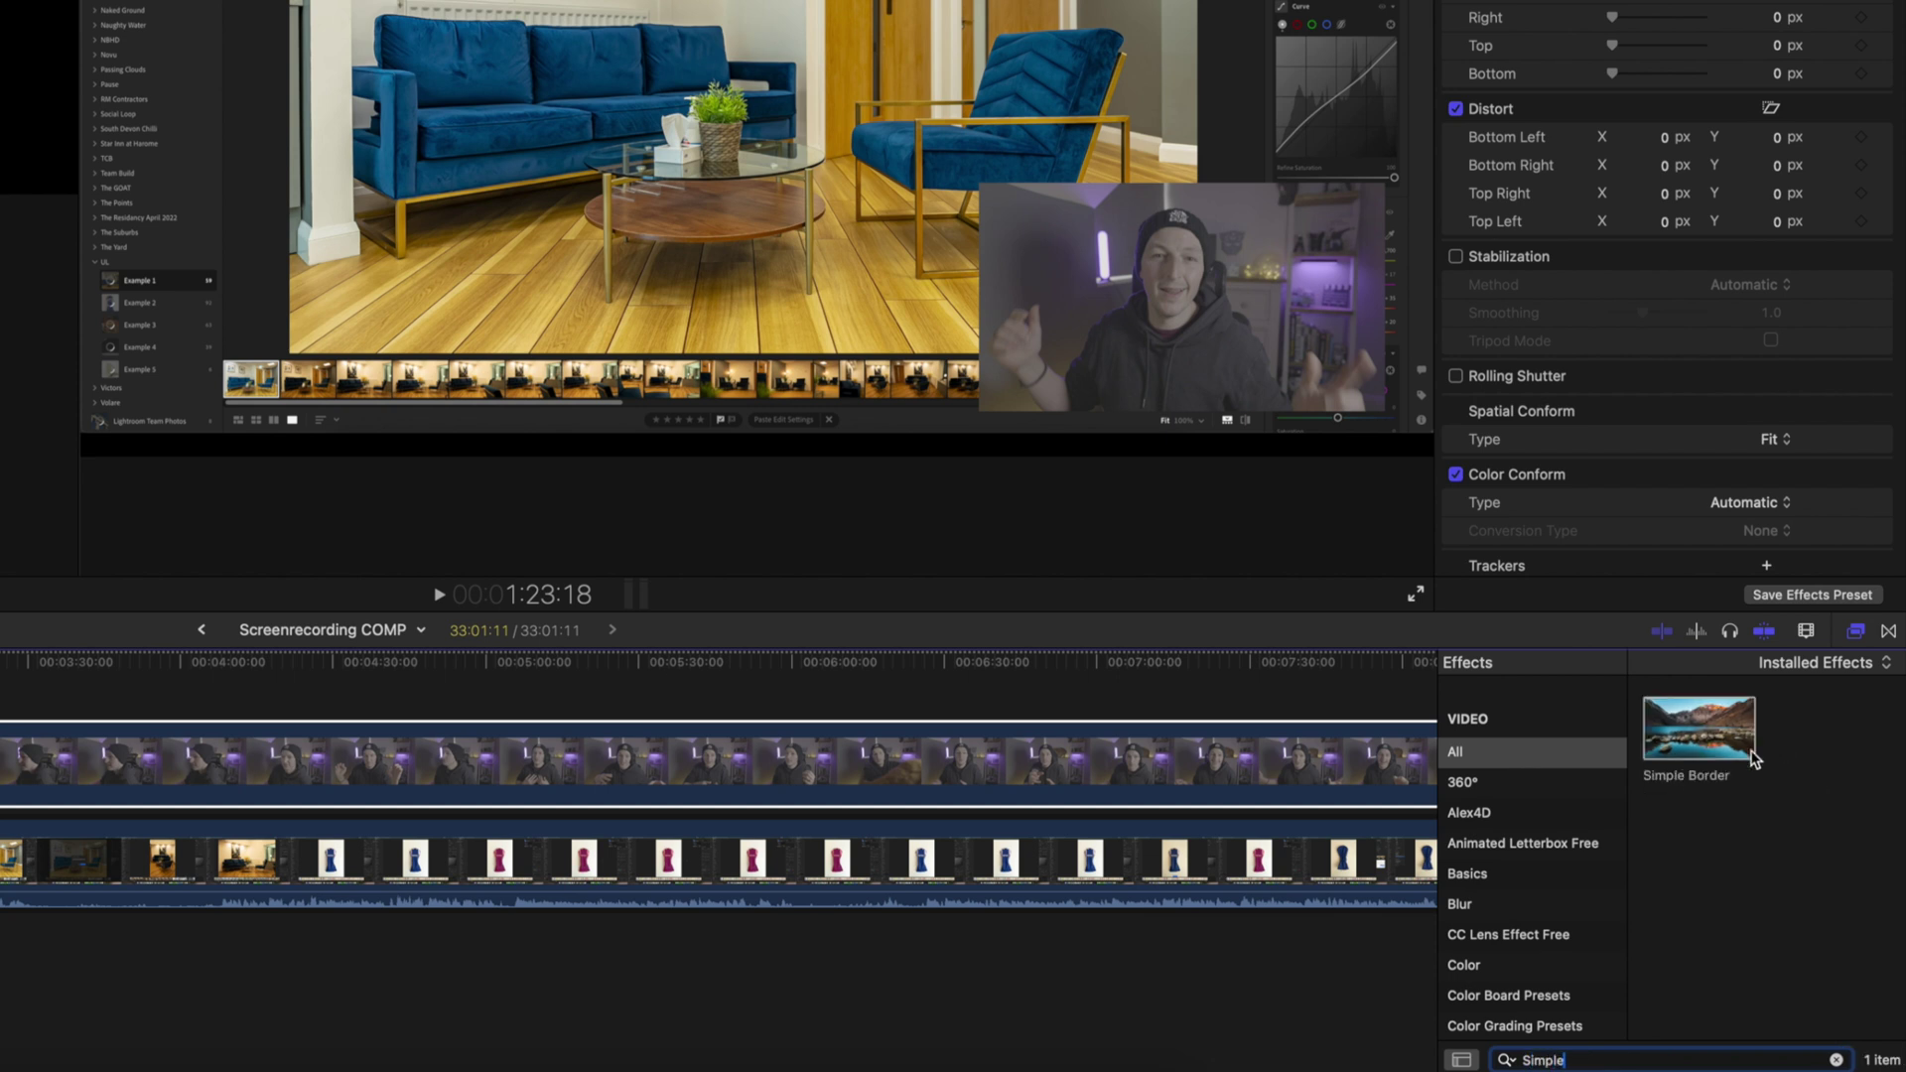
# Add the Simple Border effect to the P1000188 overlay, enable the clip's effects and set the border width to 20
pyautogui.moveTo(480, 736); pyautogui.dragTo(469, 759)
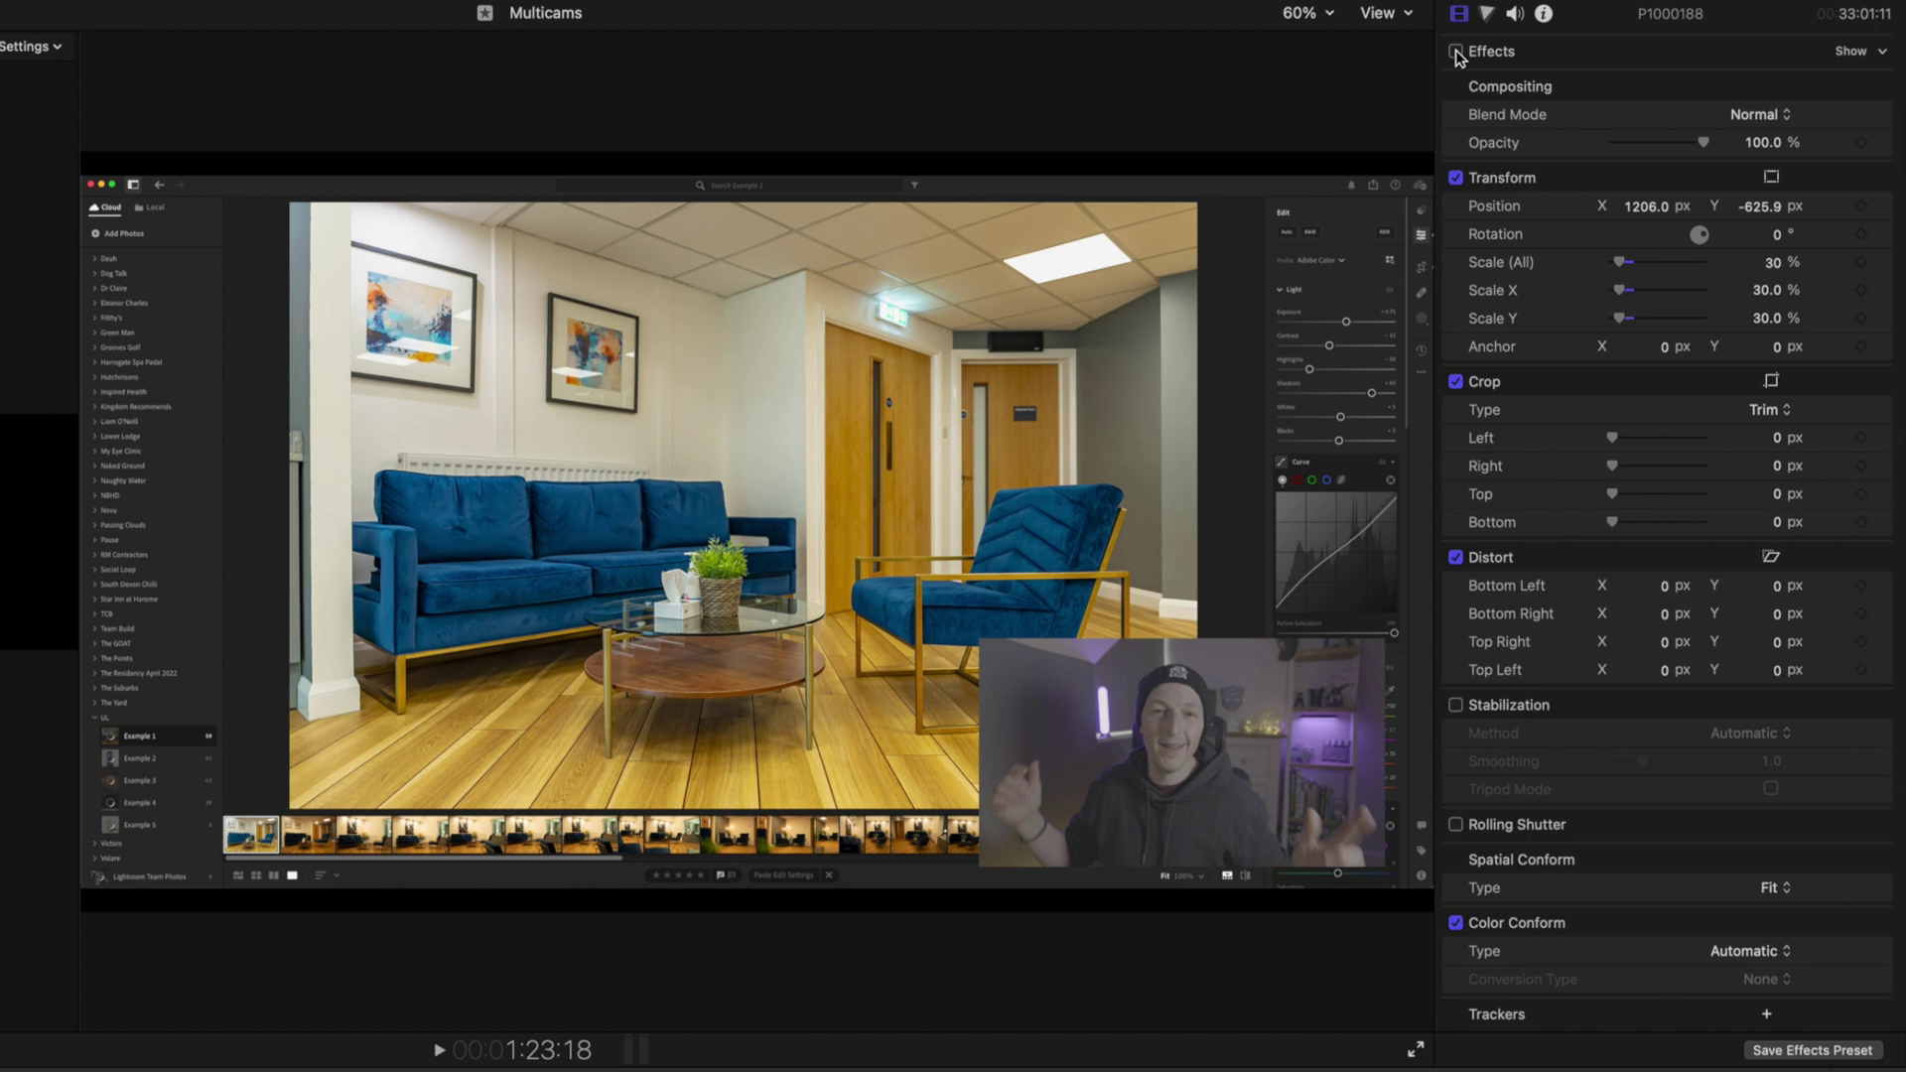
pyautogui.click(1455, 52)
pyautogui.click(1865, 51)
pyautogui.moveTo(1638, 219); pyautogui.dragTo(1660, 221)
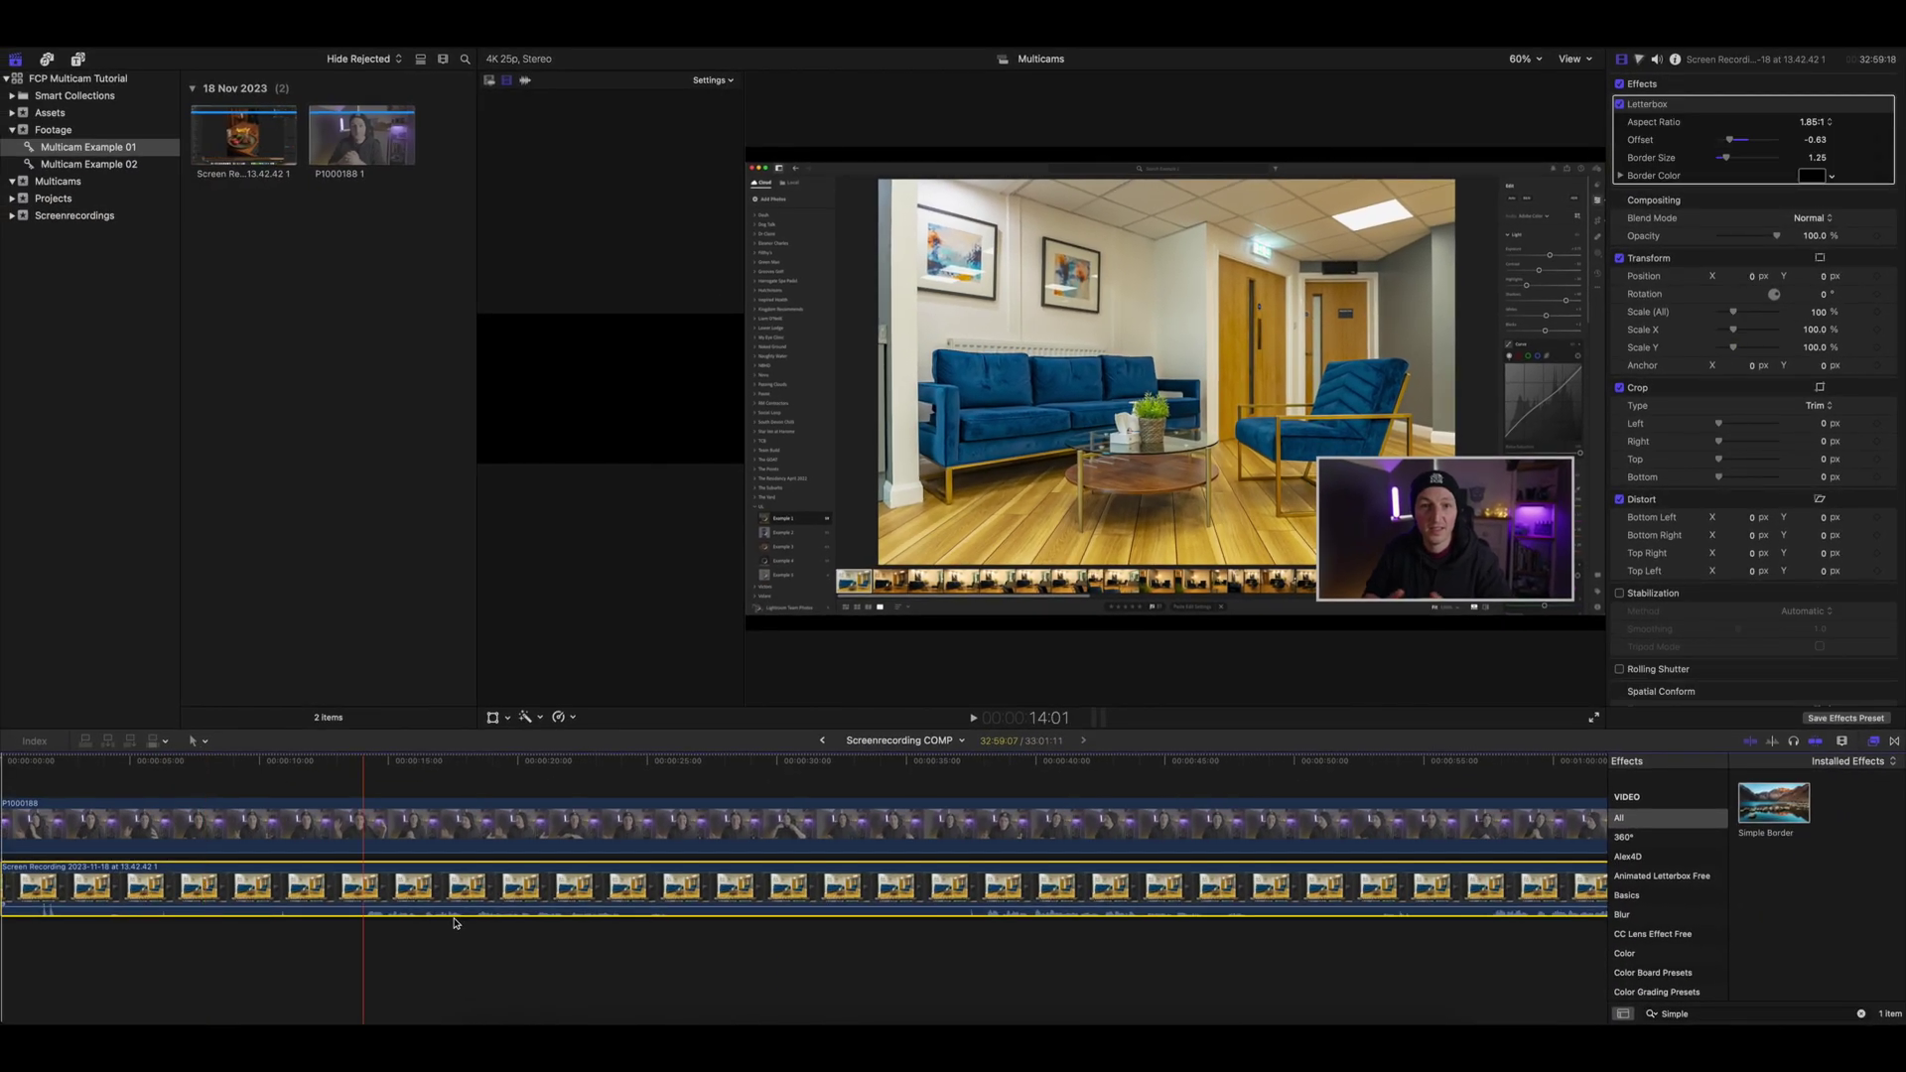
# Open Projects Clip from the A-Roll angle of Main MultiCam 1 and place the screen recording above camera clip P1000188
pyautogui.click(823, 740)
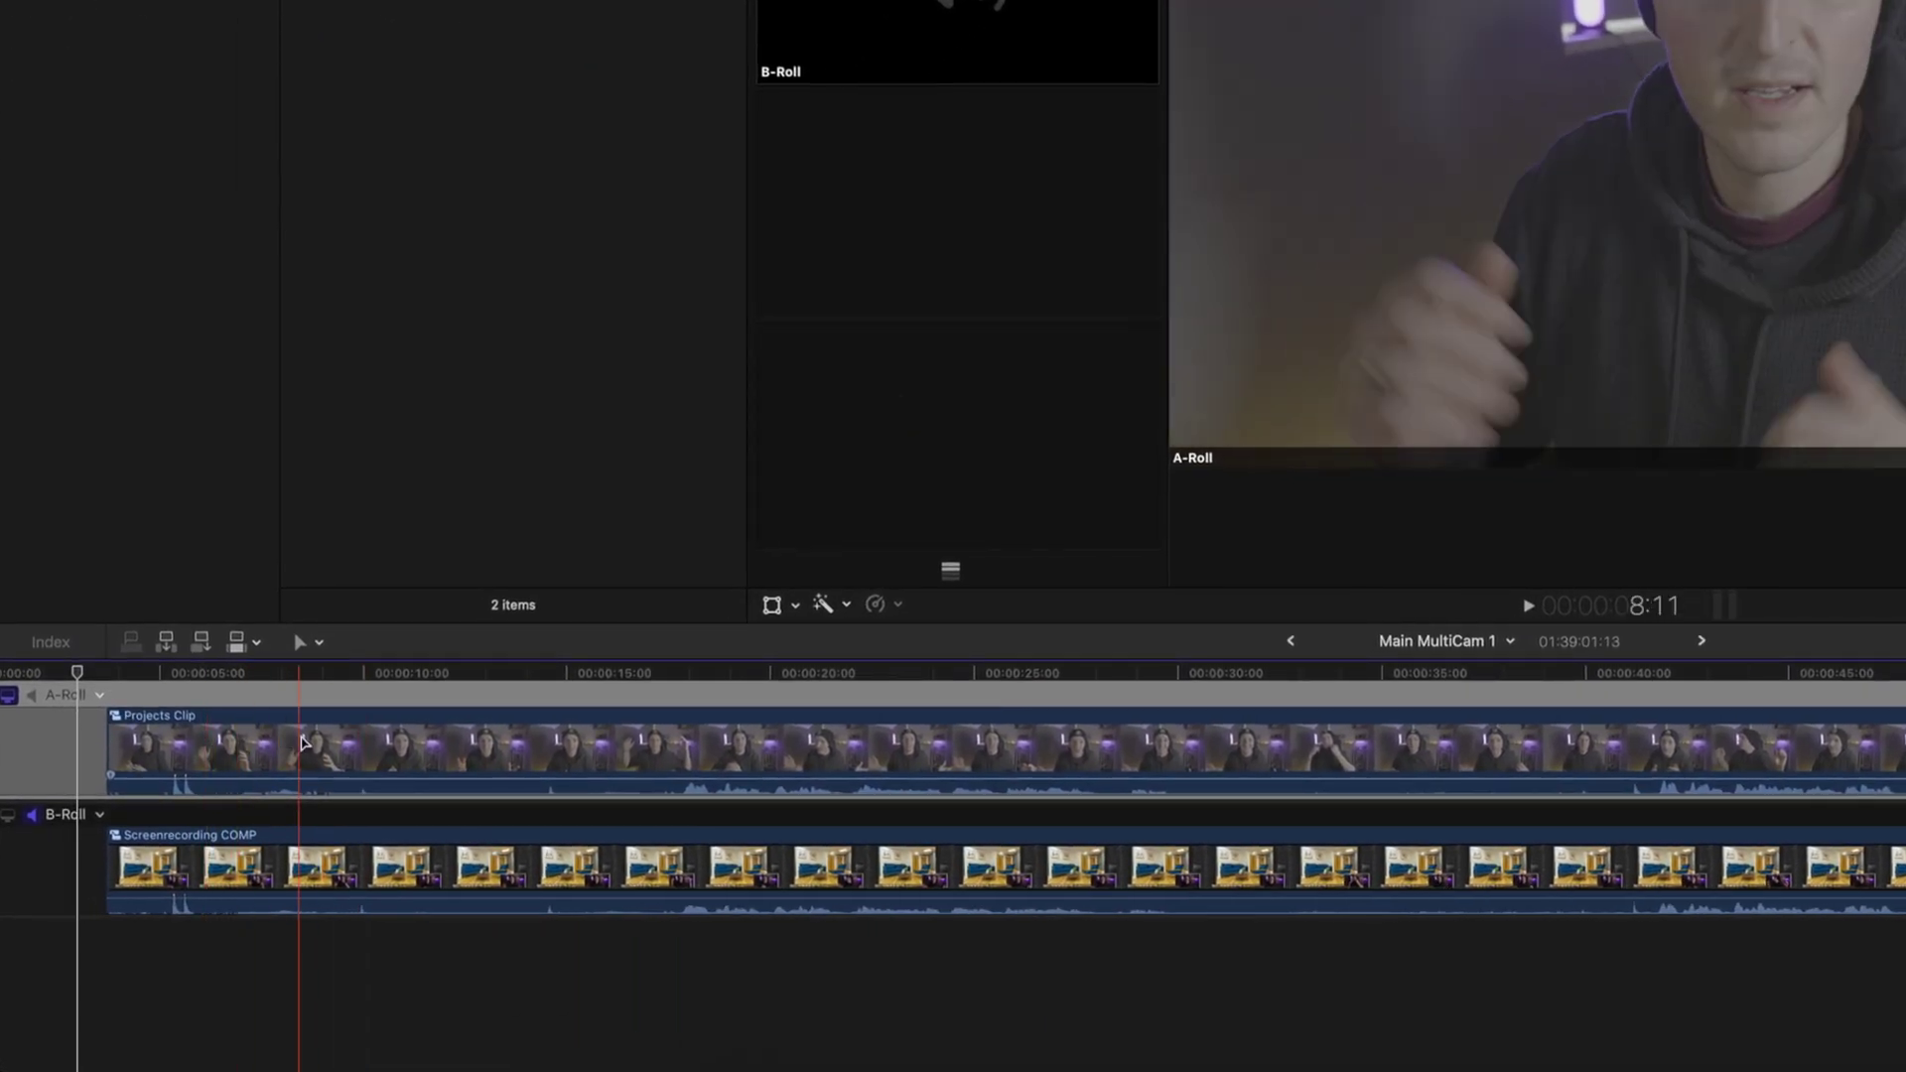
pyautogui.doubleClick(301, 740)
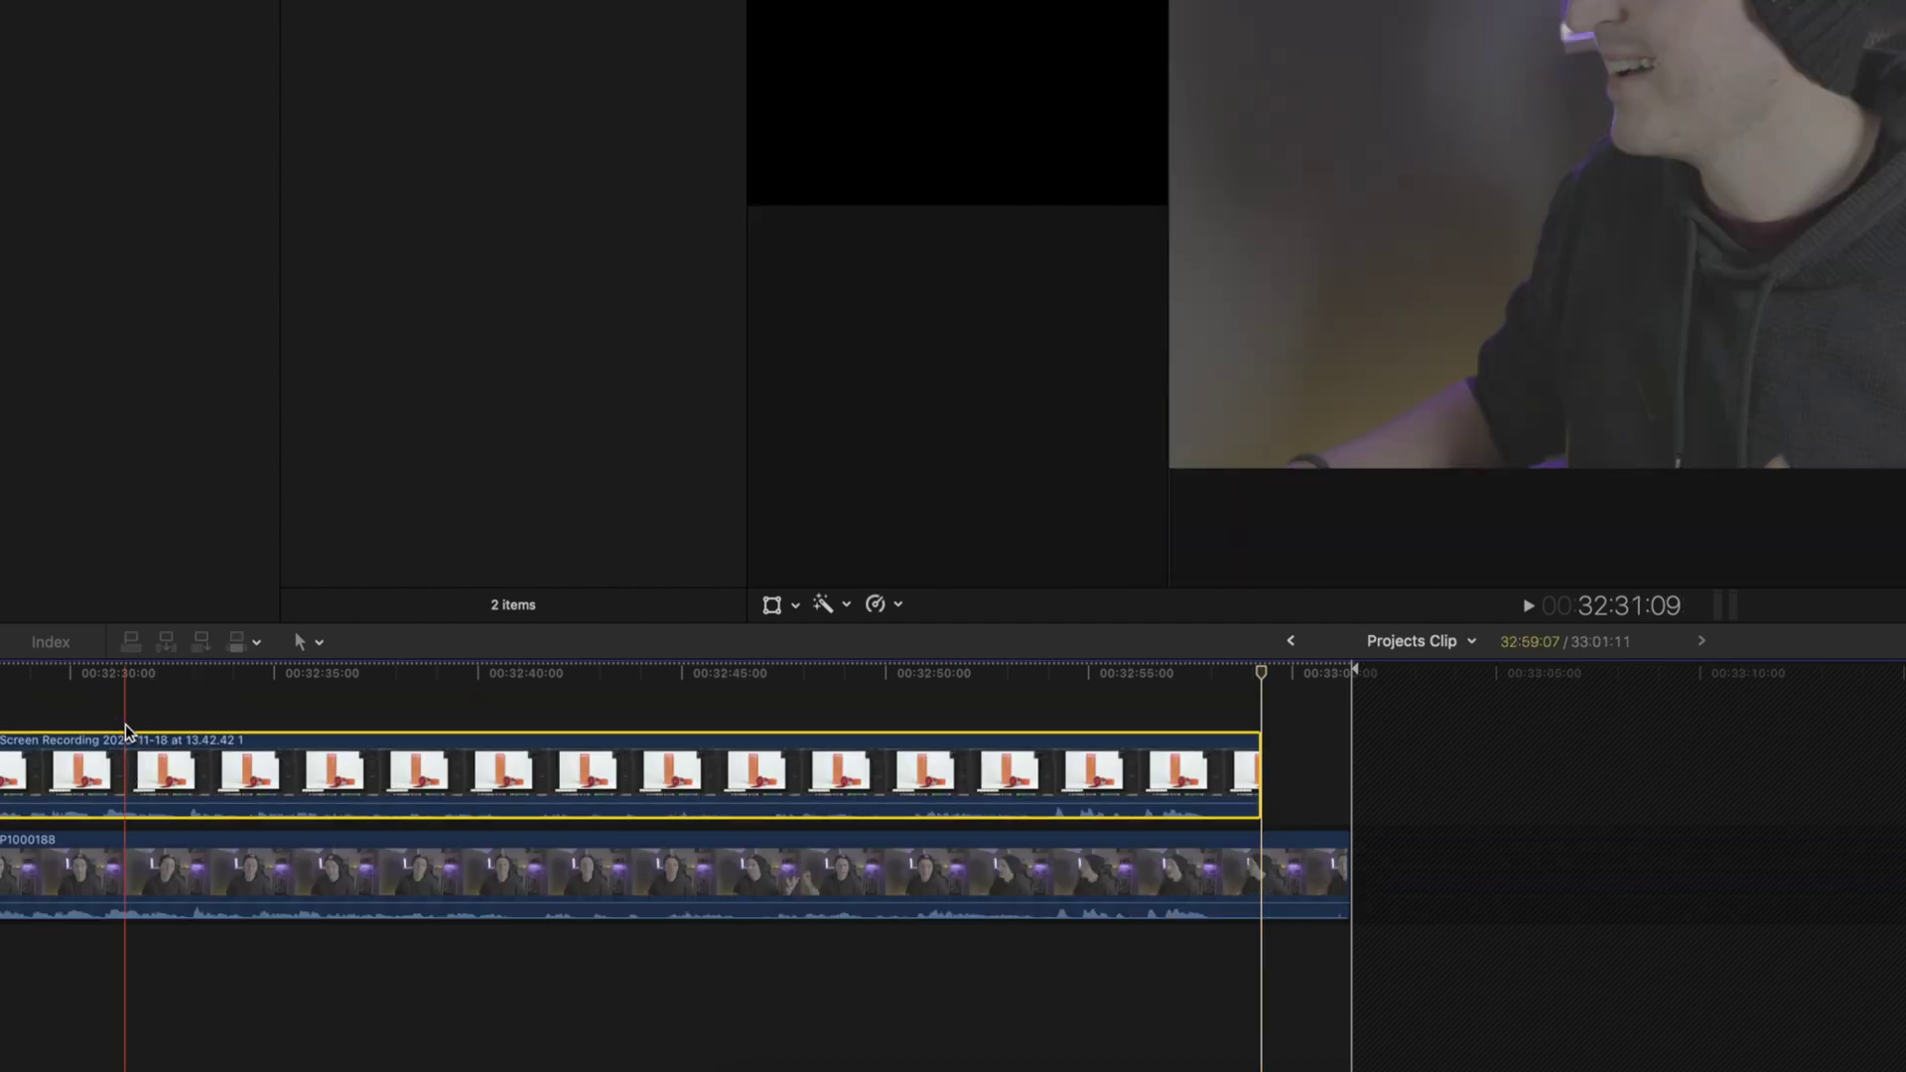
pyautogui.hscroll(-15, 125, 730)
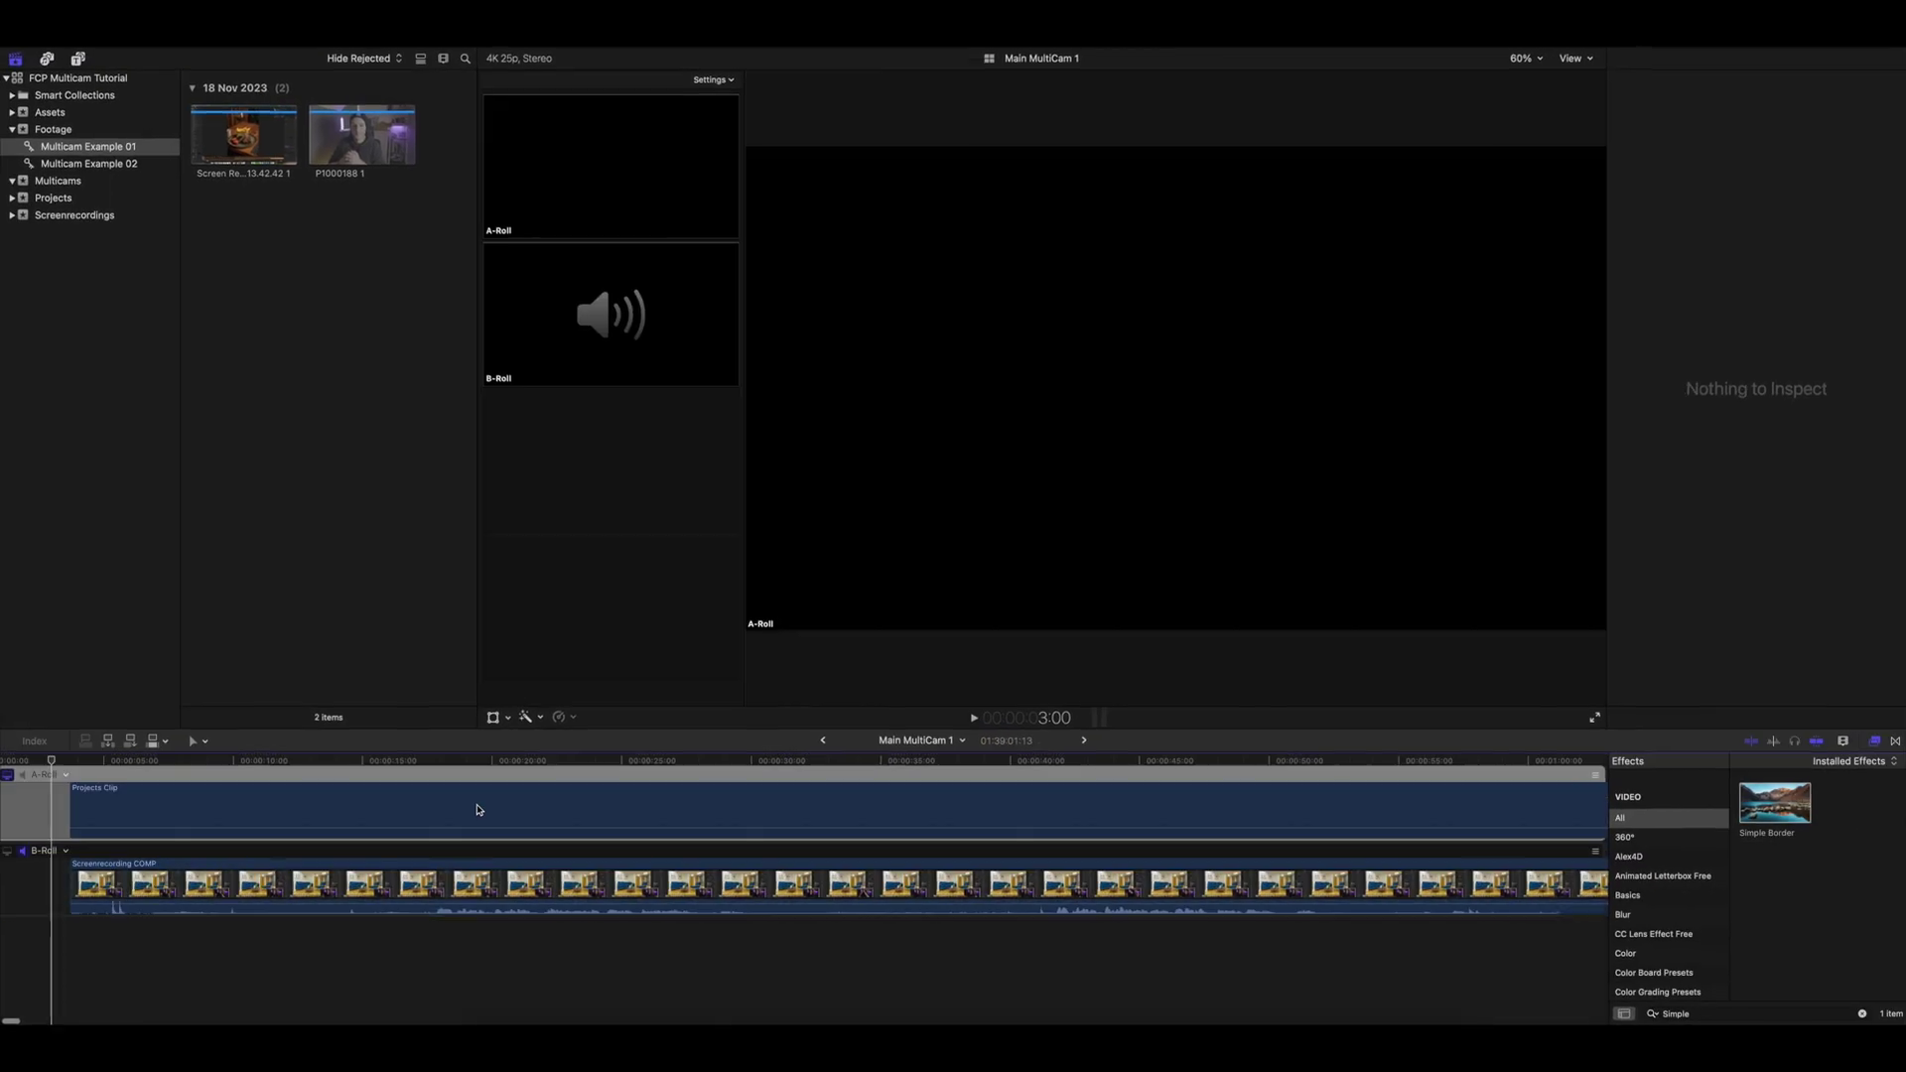
# Copy the P1000188 overlay inside Screenrecording COMP as the source for pasting attributes, and go back to Main MultiCam 1
pyautogui.doubleClick(145, 887)
pyautogui.click(178, 848)
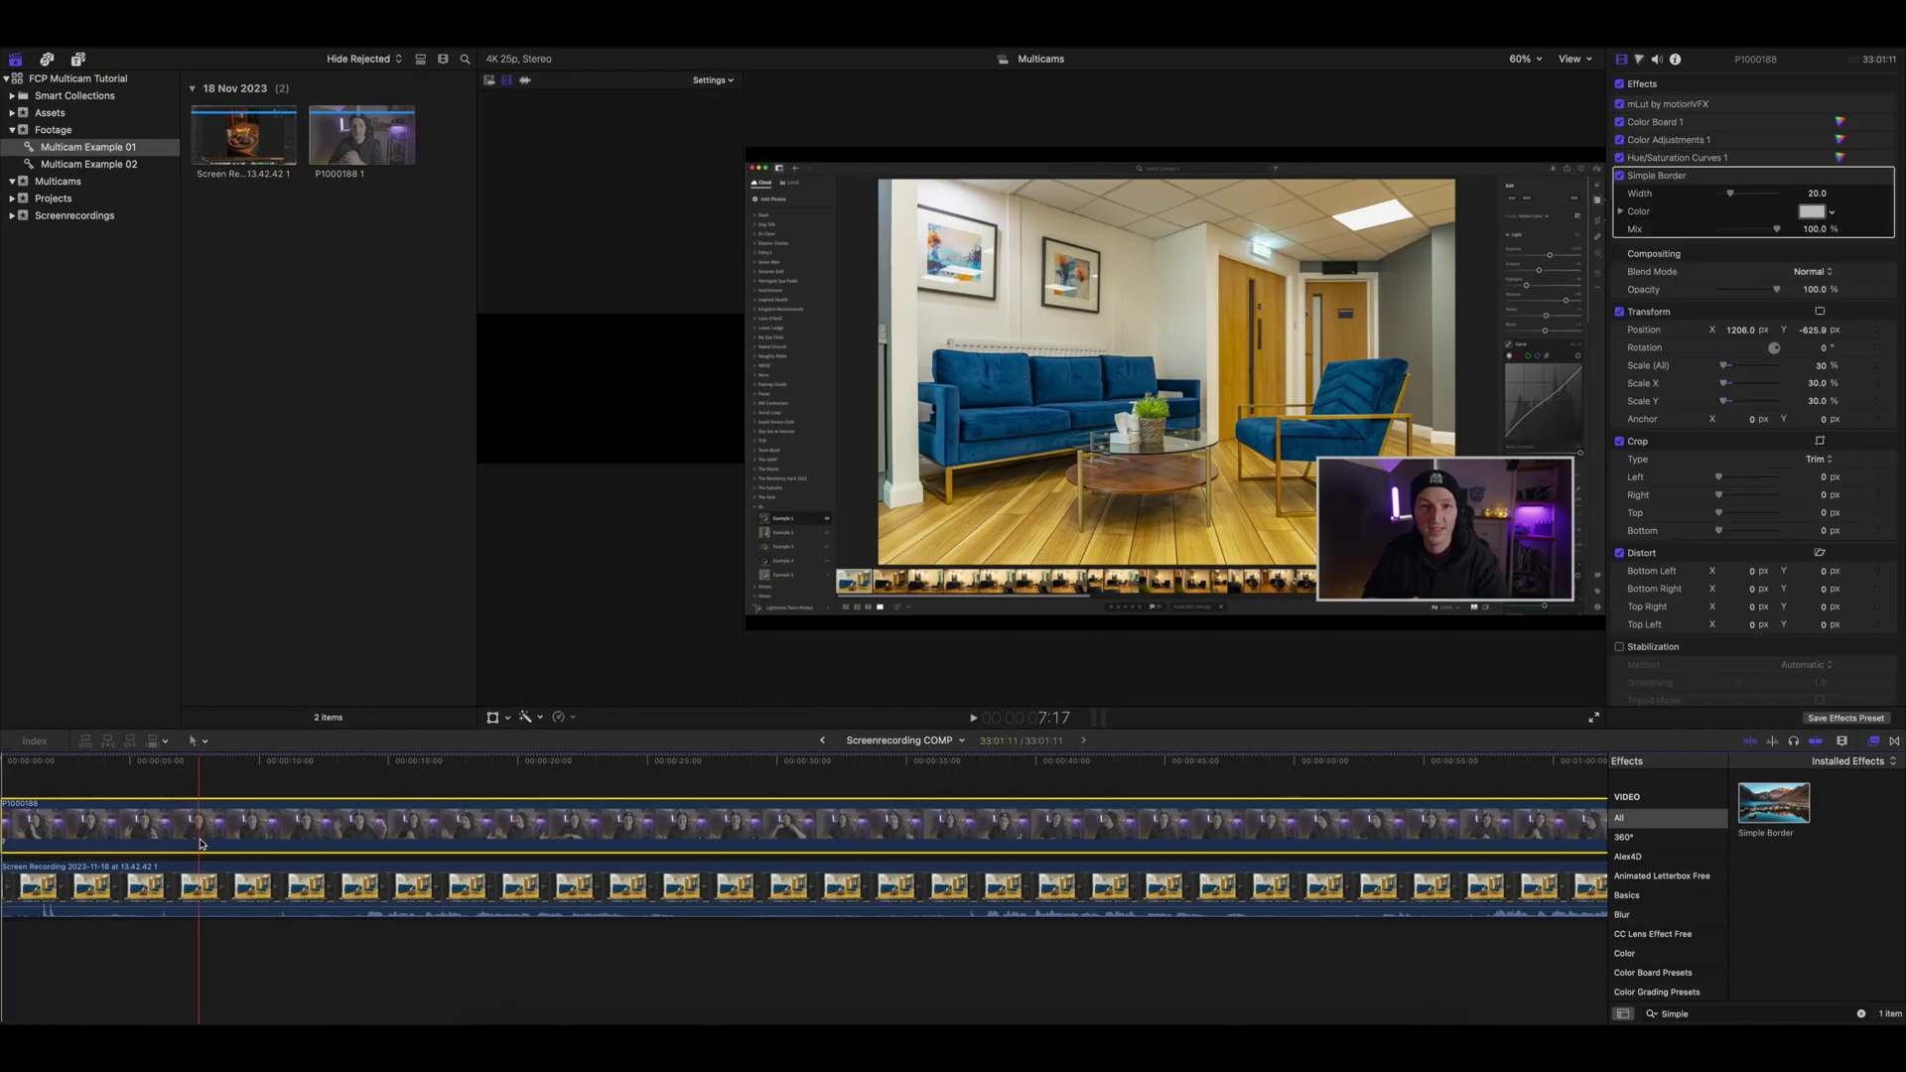
pyautogui.click(819, 741)
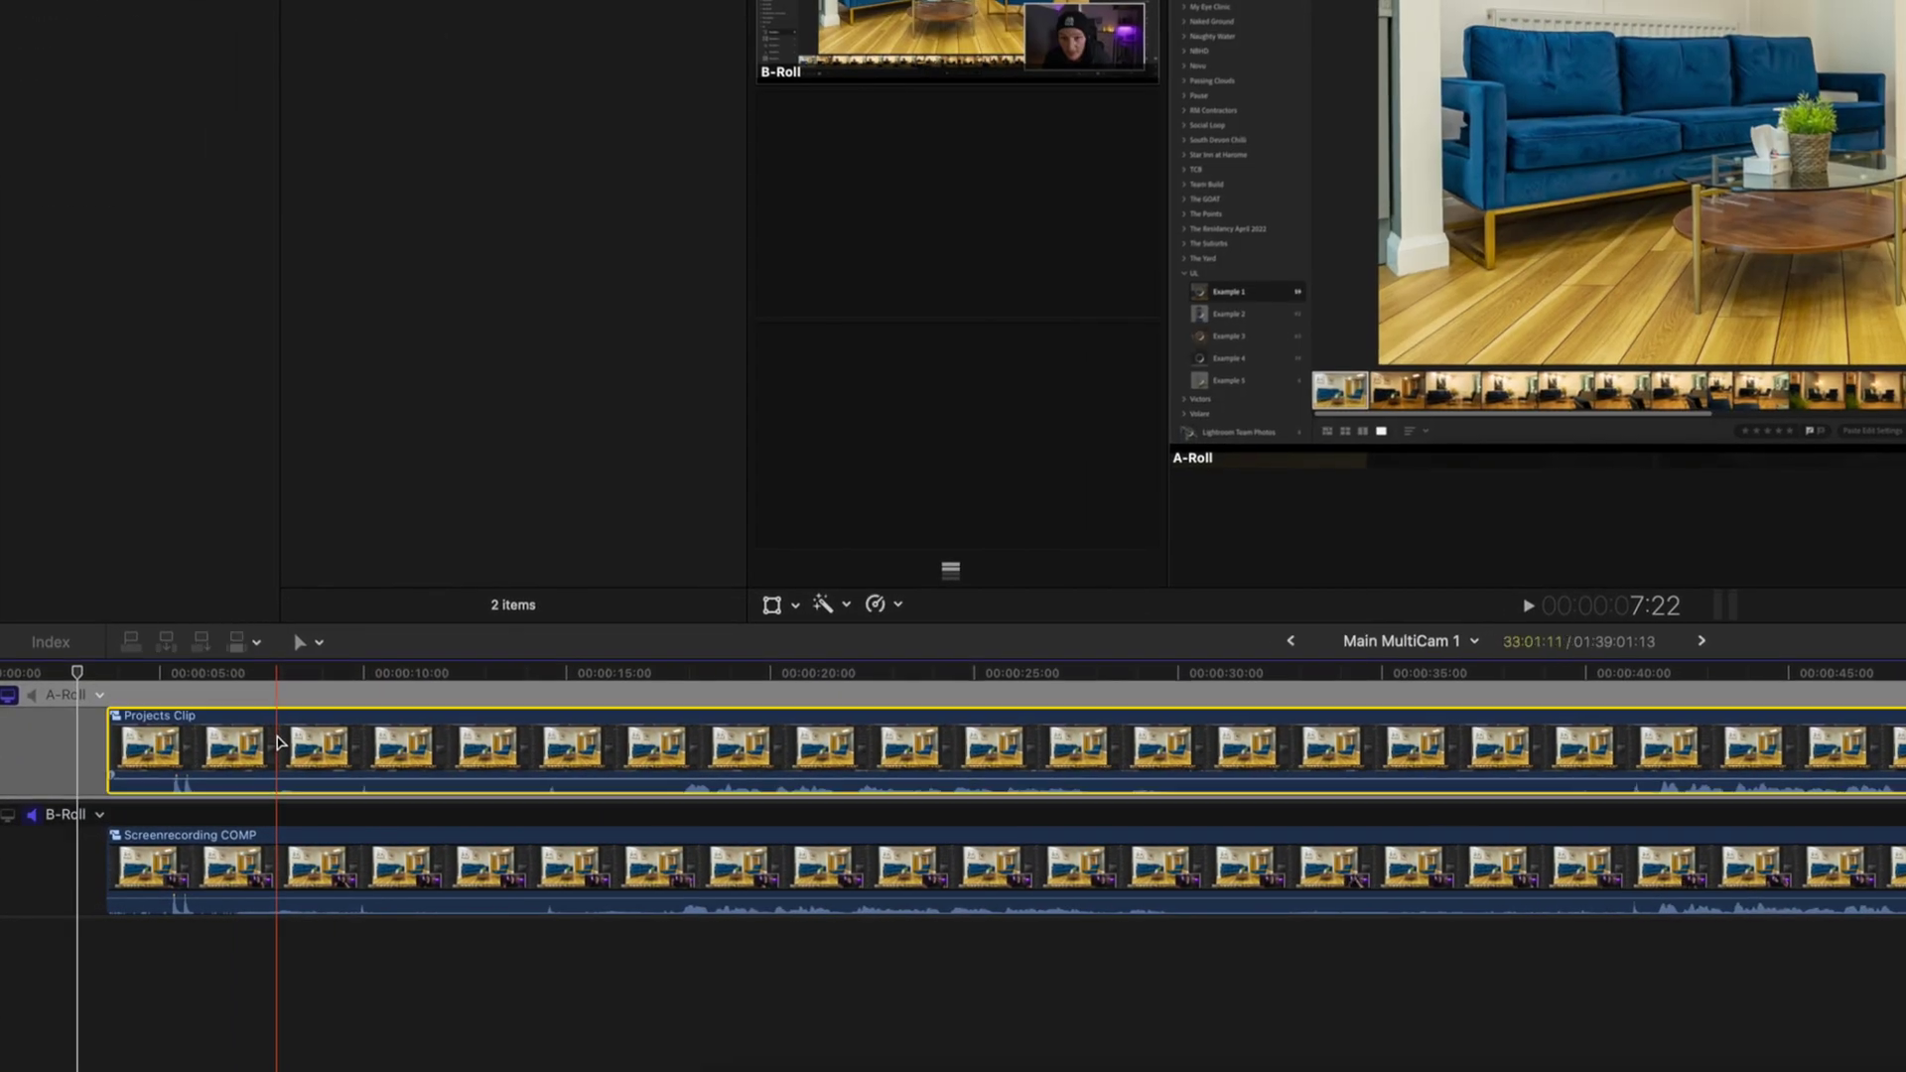
# In Projects Clip, paste the Simple Border effect, position and scale onto the screen recording, and return to the Multicam Example timeline
pyautogui.doubleClick(279, 743)
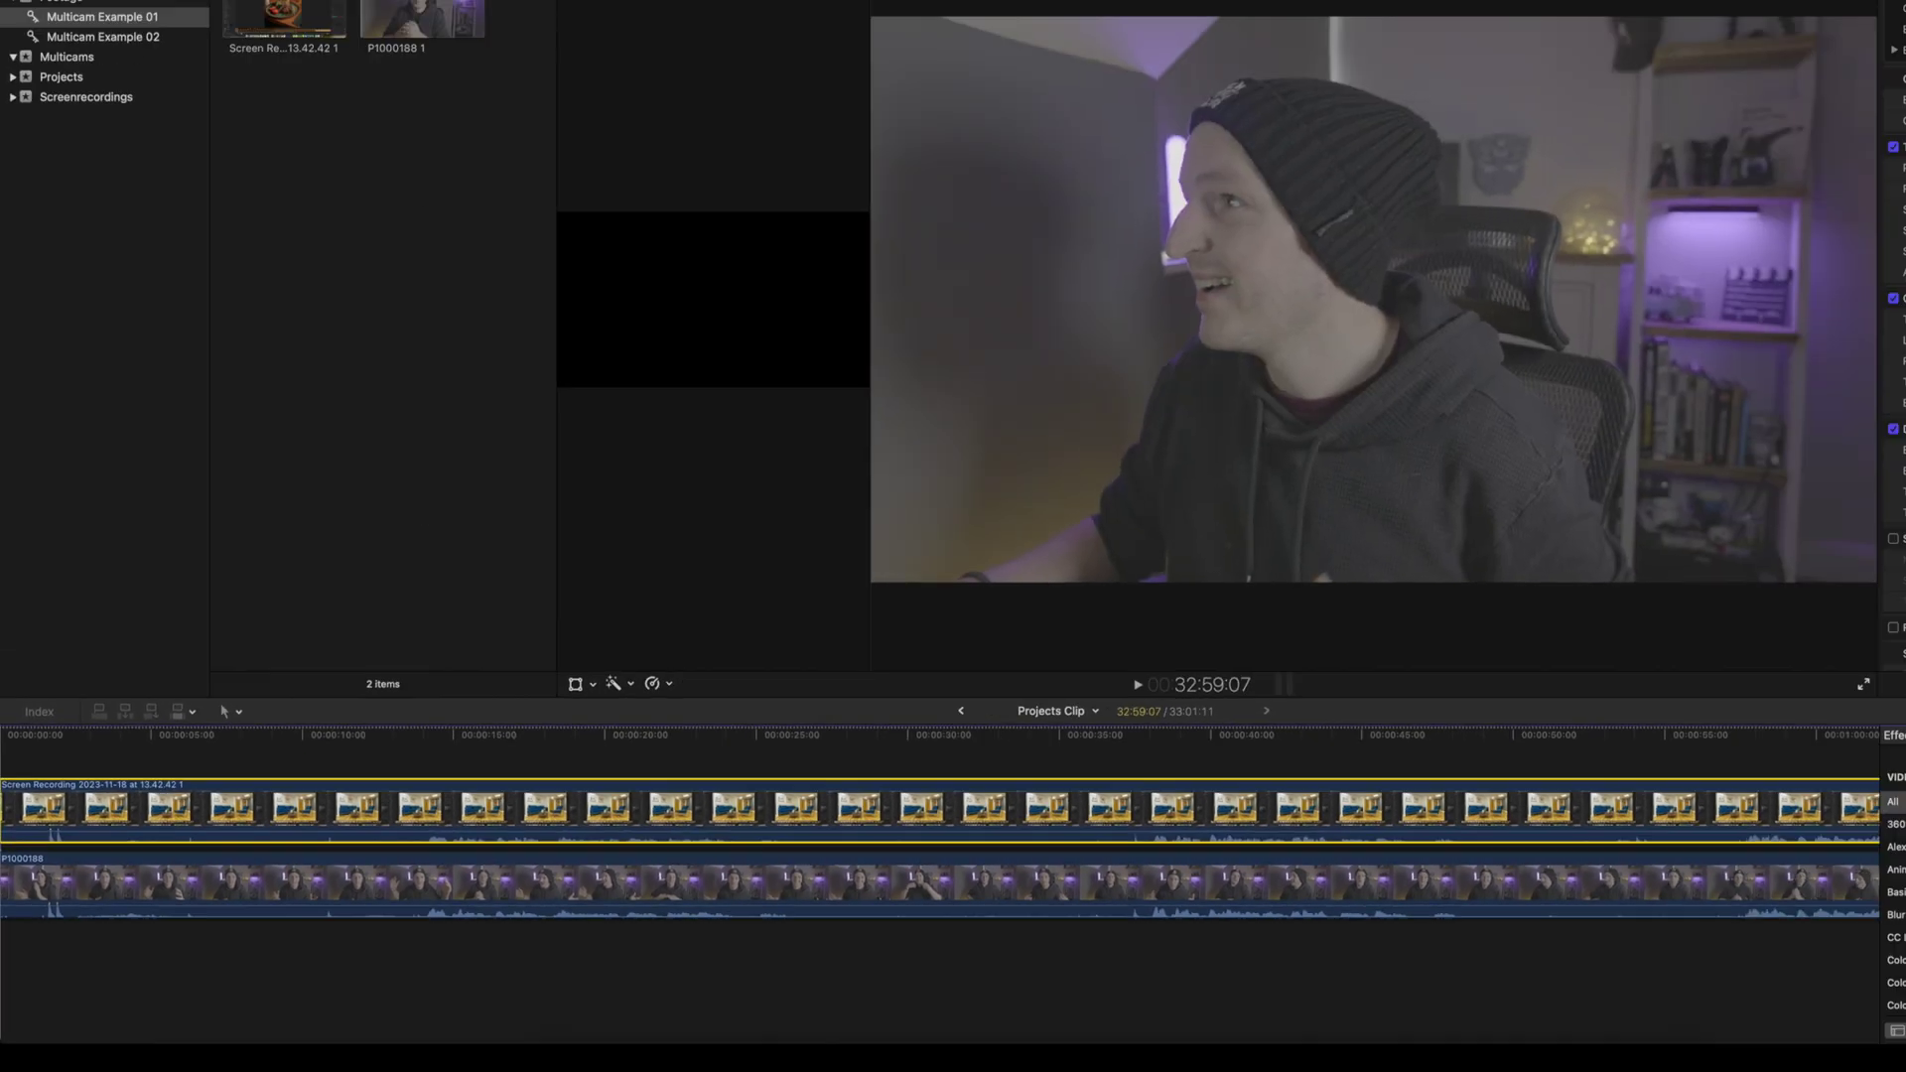
pyautogui.click(247, 0)
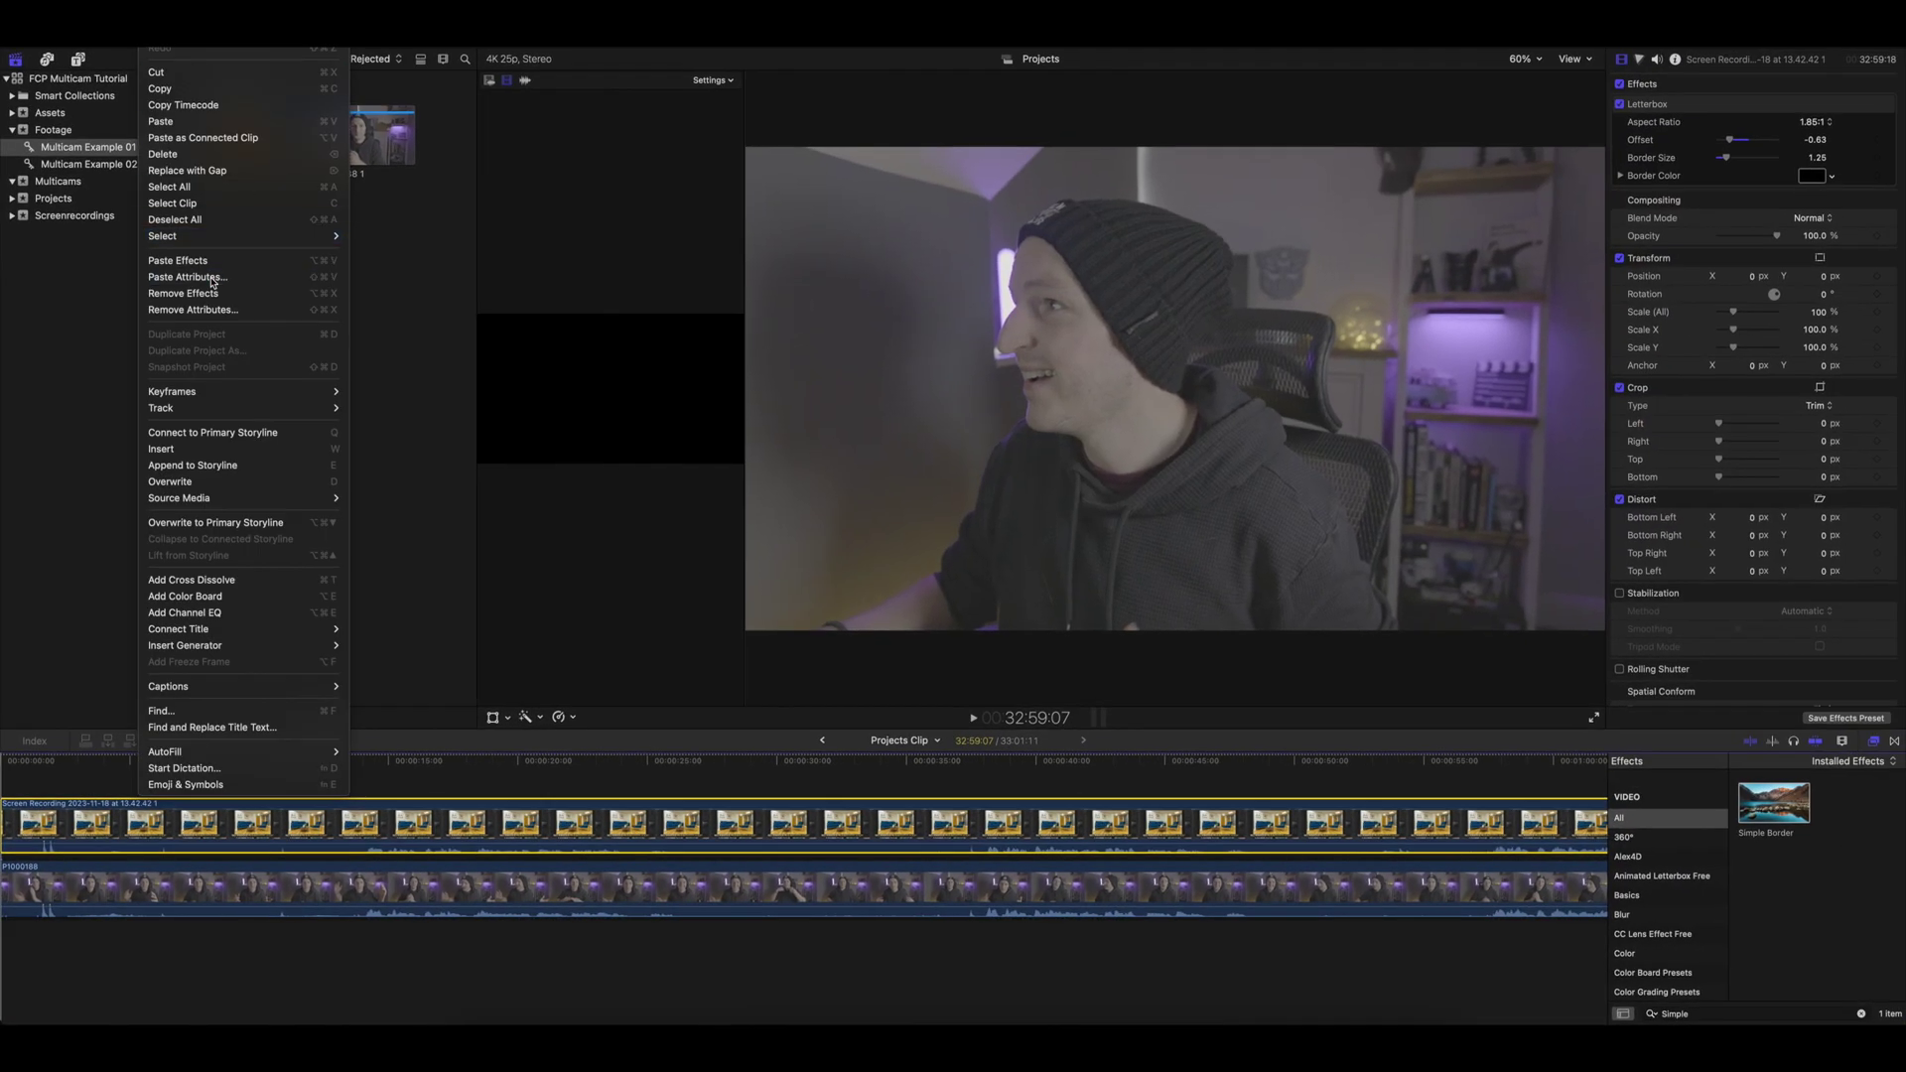
pyautogui.click(188, 277)
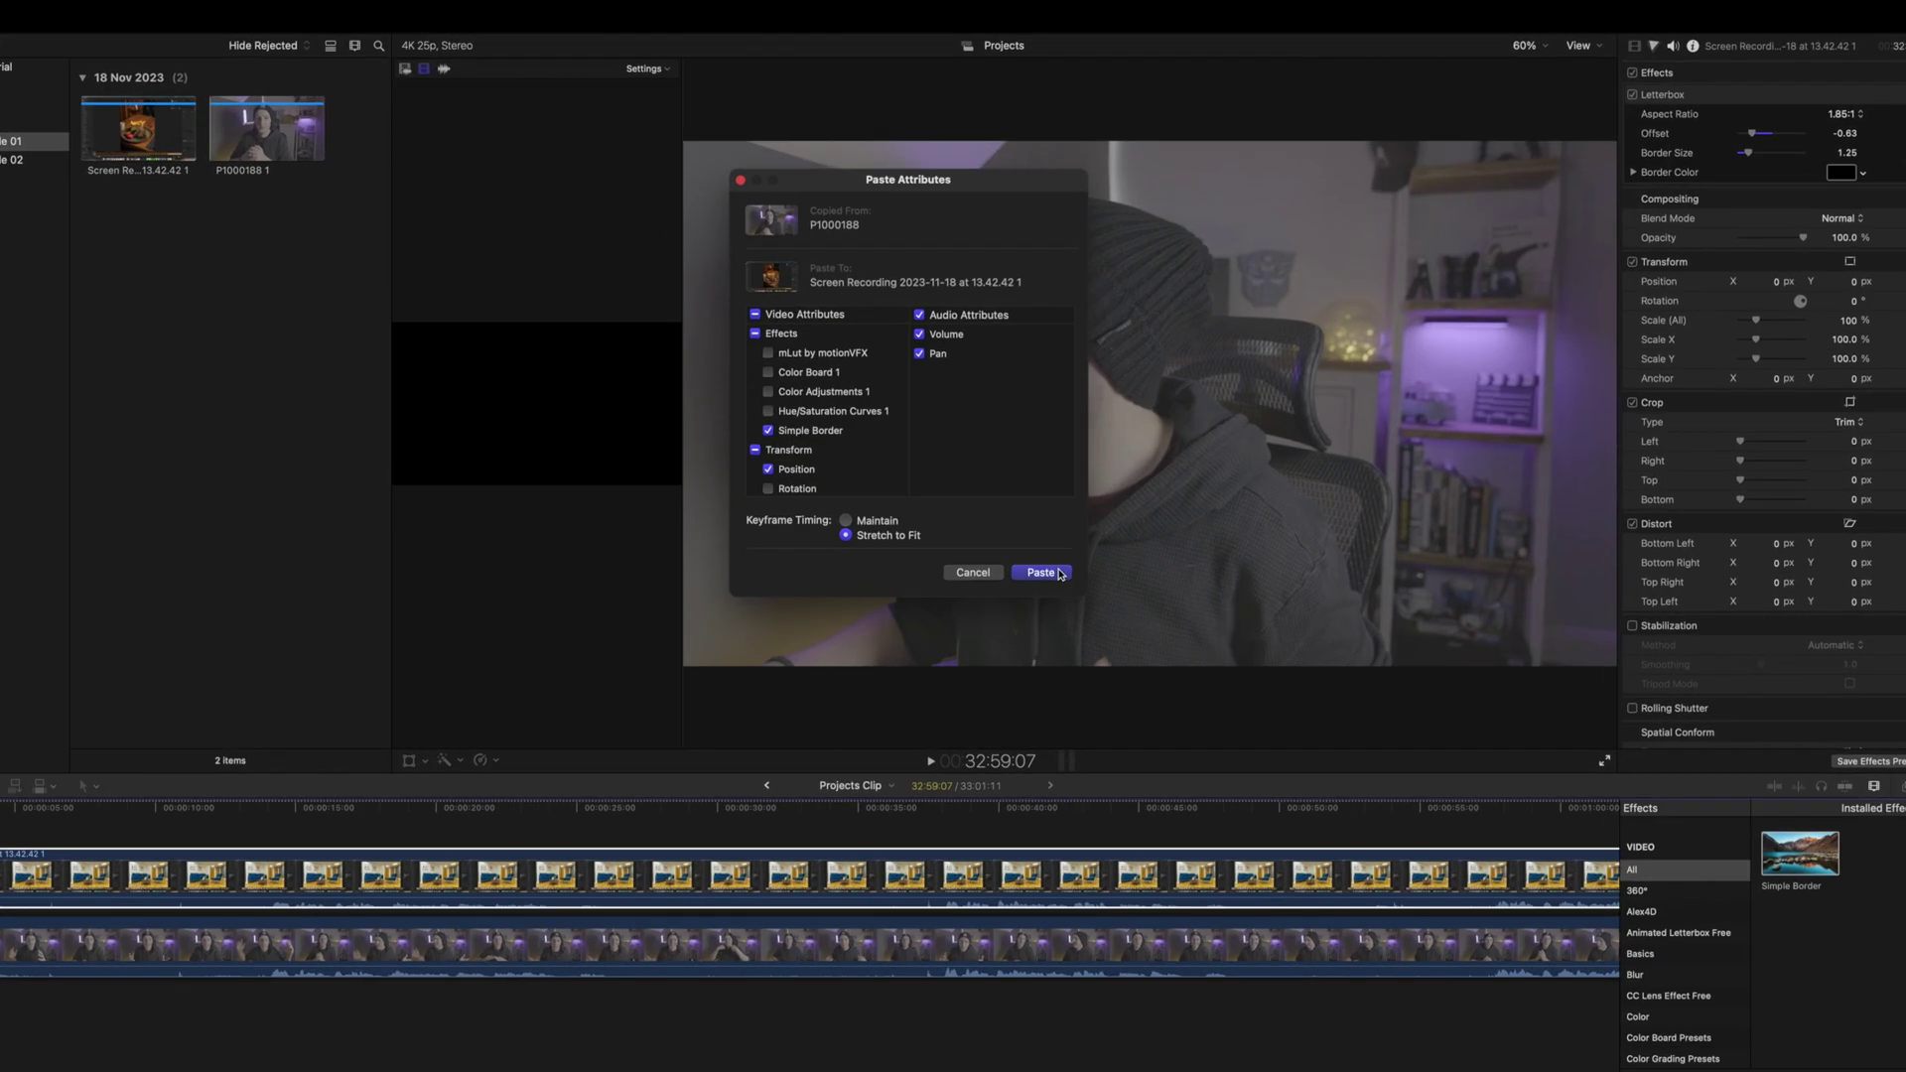
pyautogui.click(1041, 573)
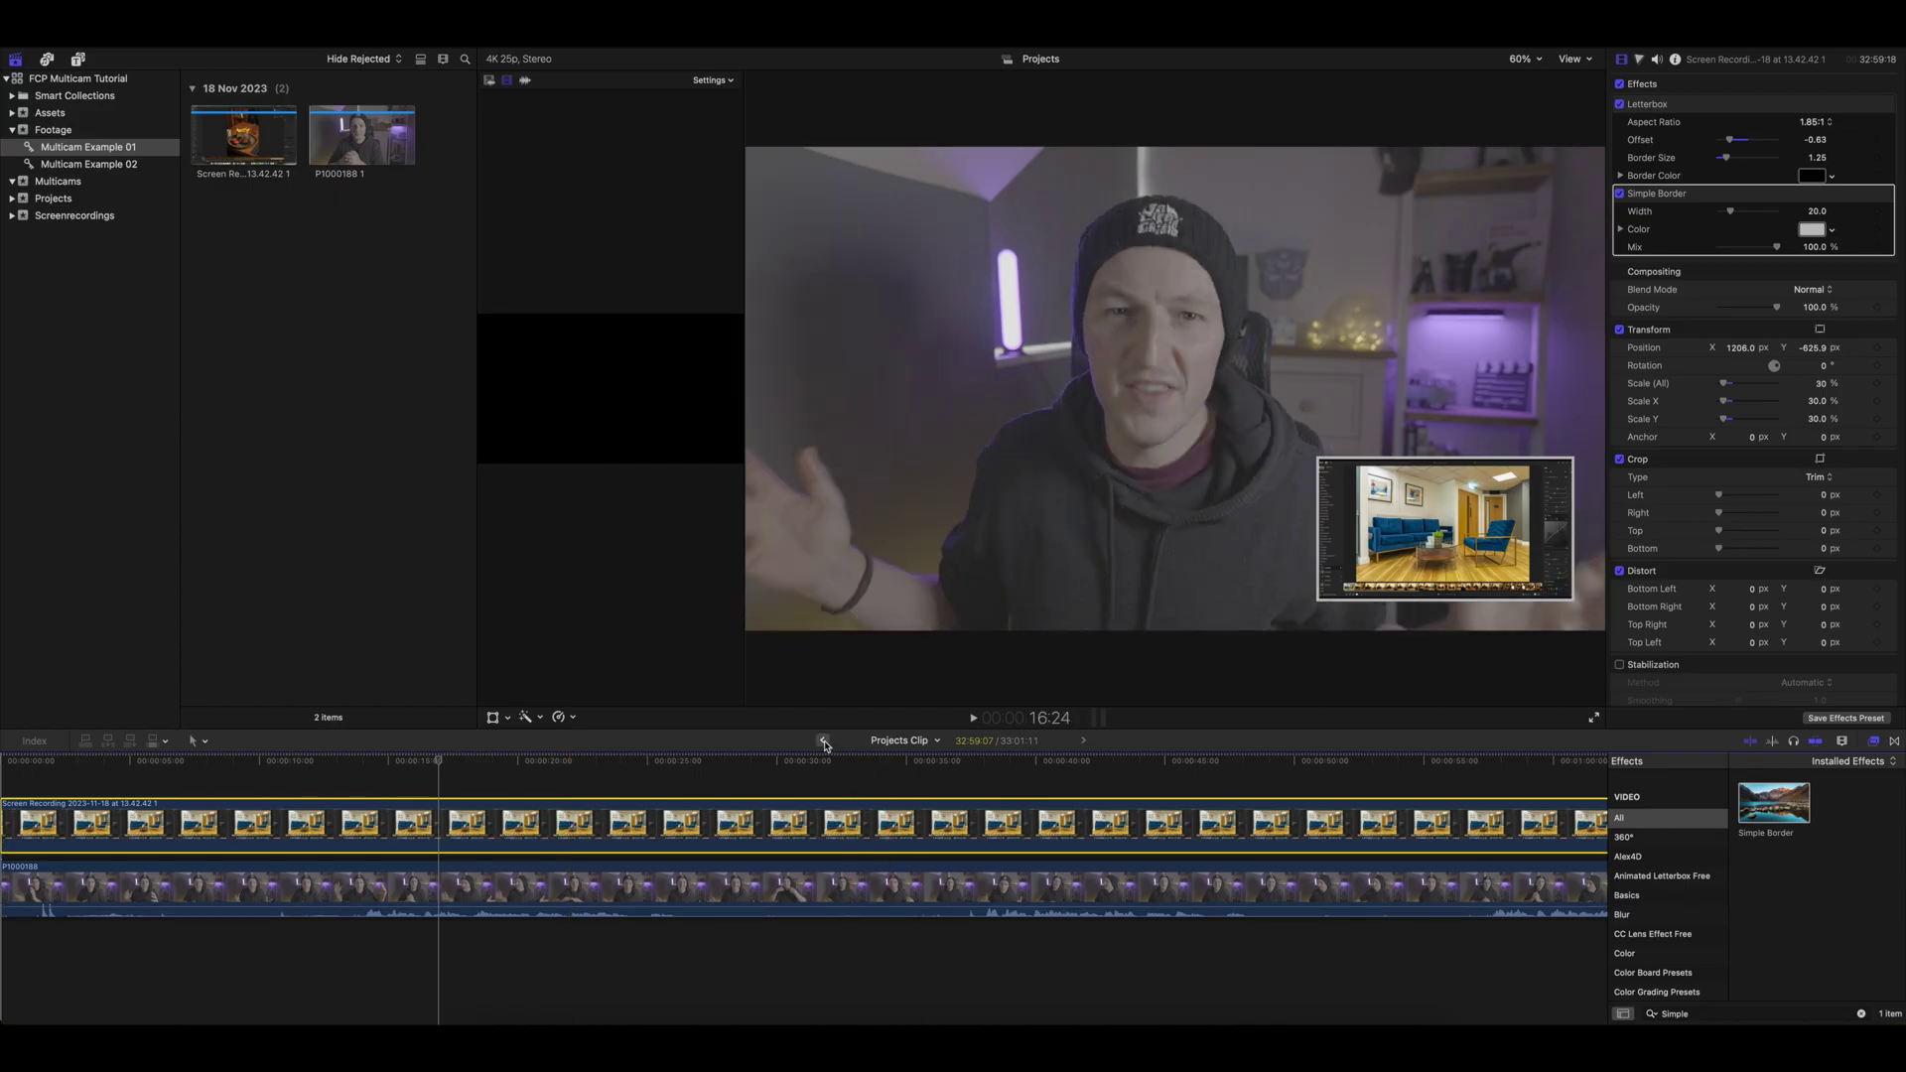
pyautogui.click(822, 740)
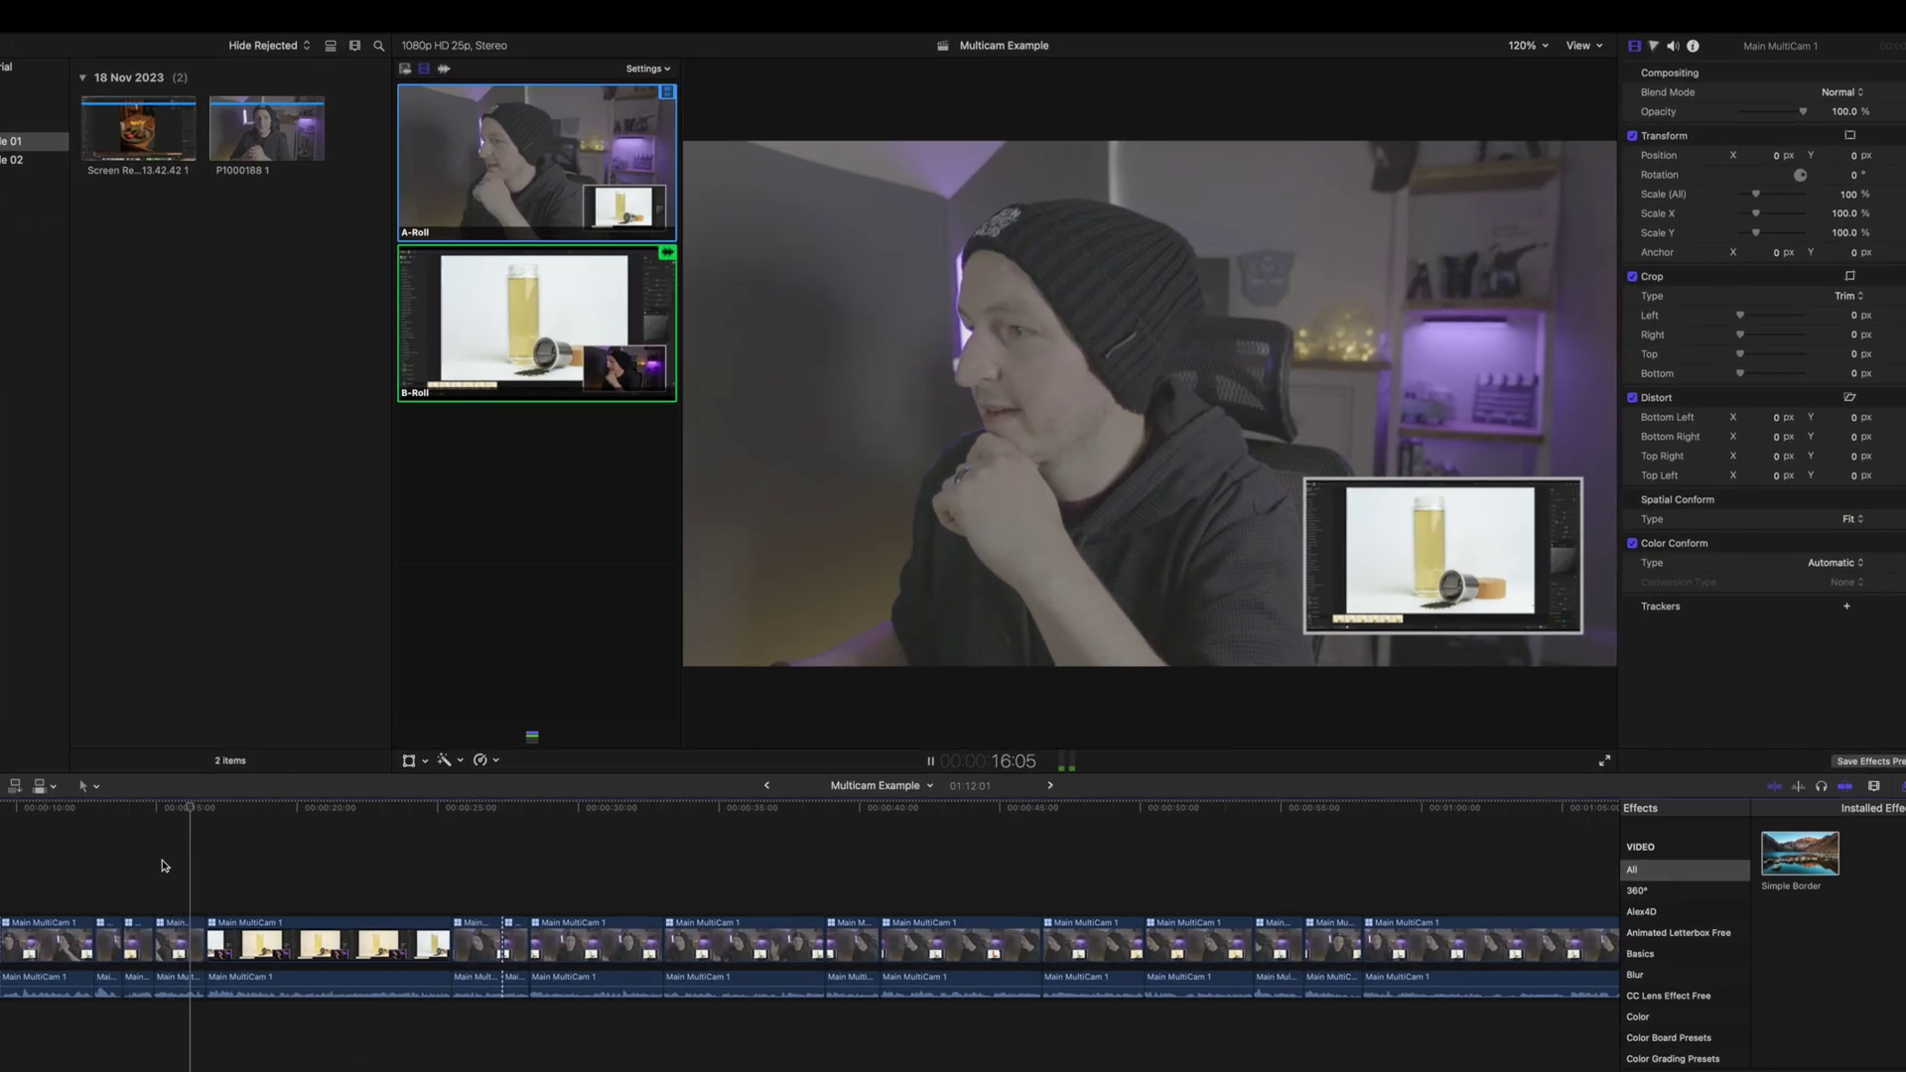